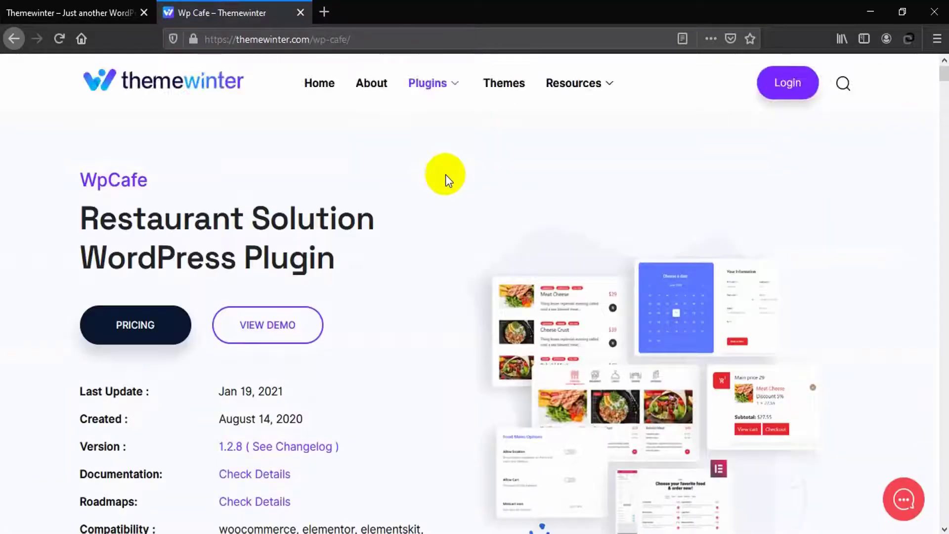
# Scroll down the themewinter.com WP Cafe product page to review the plugin's features
pyautogui.scroll(-4, 446, 174)
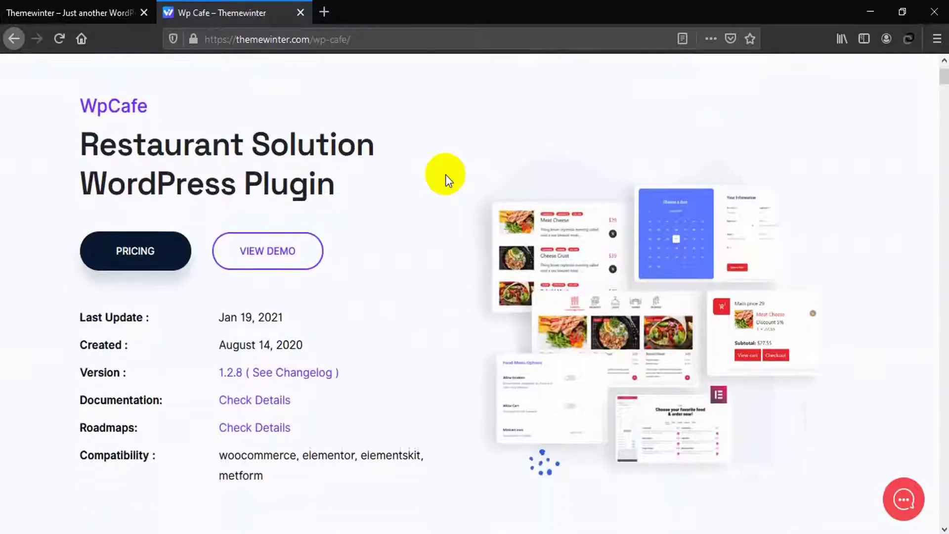
pyautogui.scroll(-6, 445, 177)
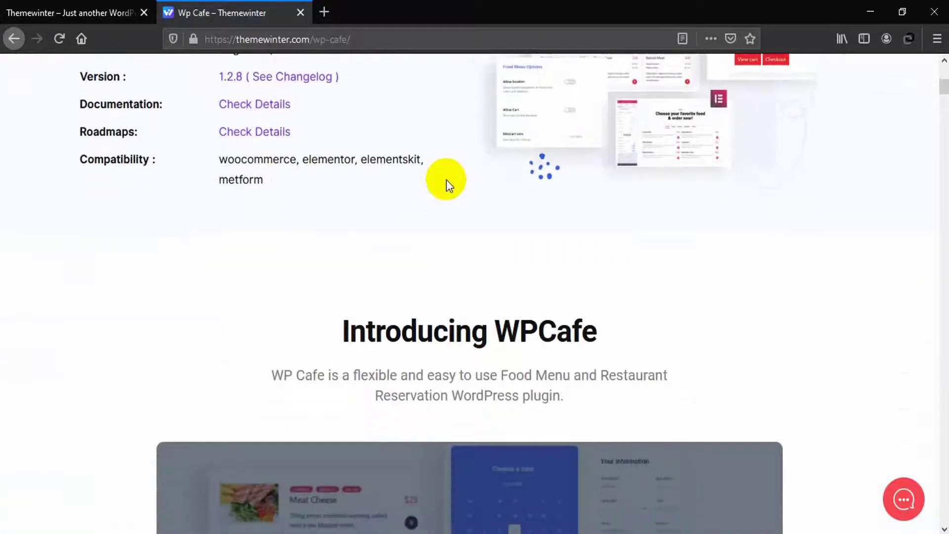
pyautogui.scroll(-9, 448, 183)
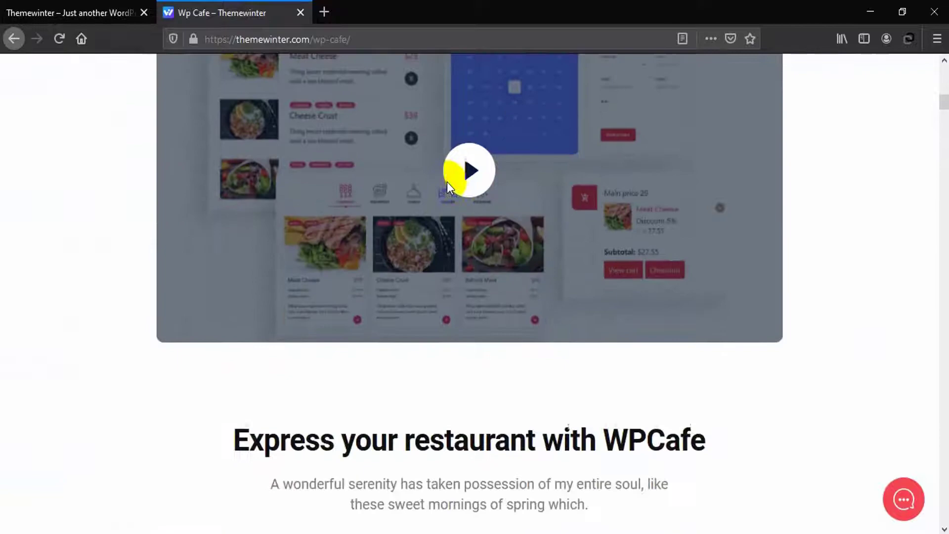
pyautogui.scroll(-13, 448, 187)
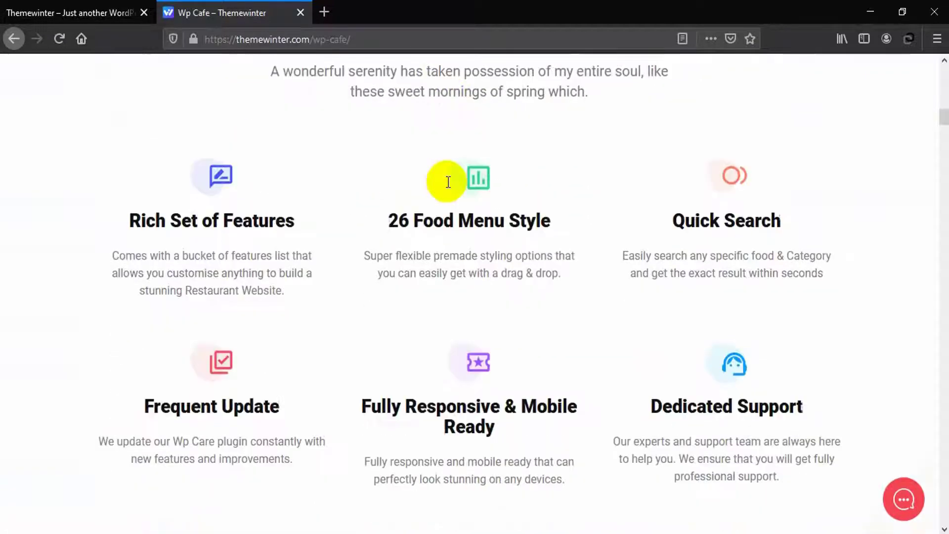
pyautogui.scroll(-13, 448, 183)
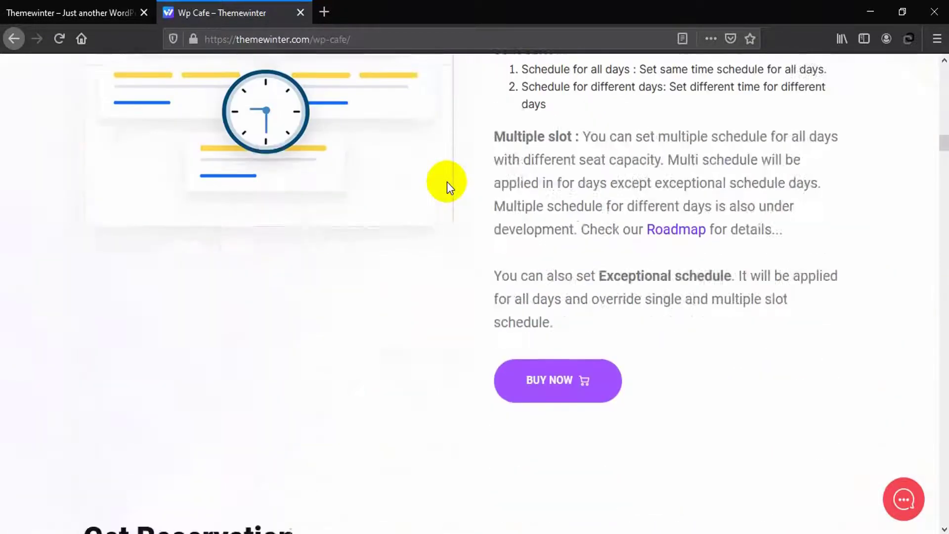
pyautogui.scroll(-15, 447, 186)
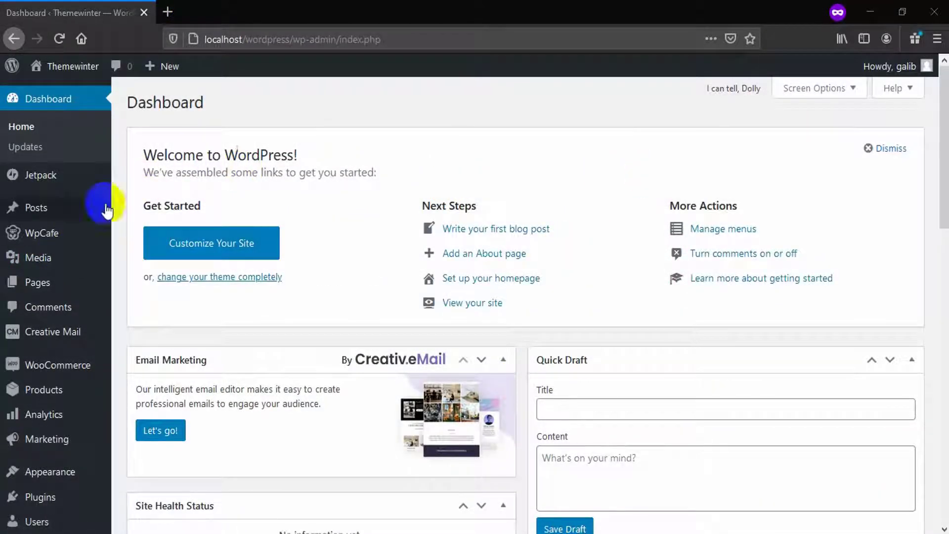
# Copy the Reservation Form shortcode from the WpCafe Settings available shortcodes list
pyautogui.click(48, 236)
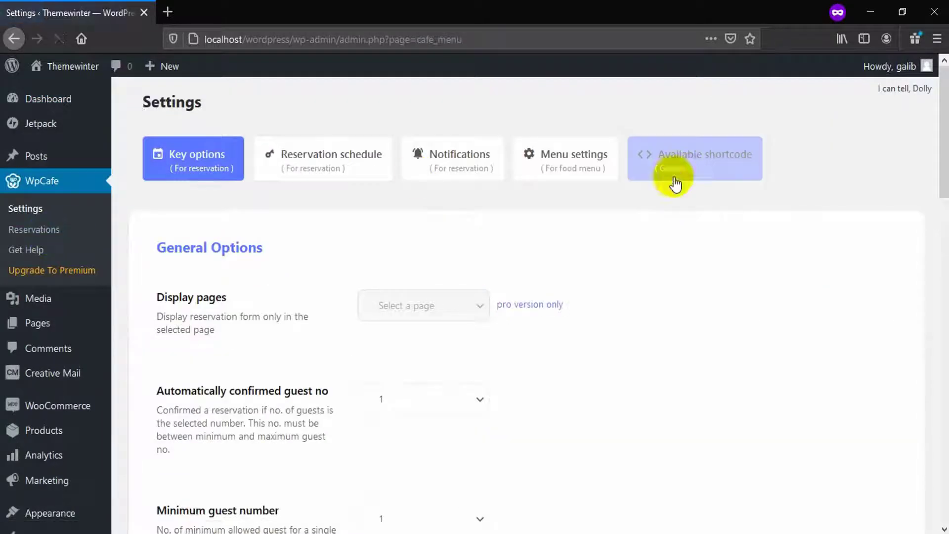
pyautogui.click(687, 174)
pyautogui.click(513, 311)
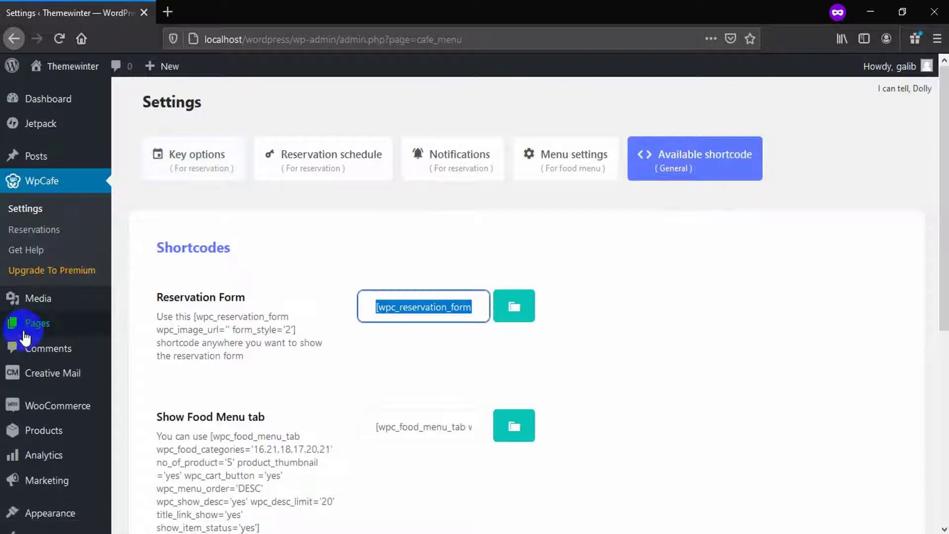
# Open the Add New page editor in a separate browser tab
pyautogui.moveTo(37, 323)
pyautogui.rightClick(153, 347)
pyautogui.click(168, 354)
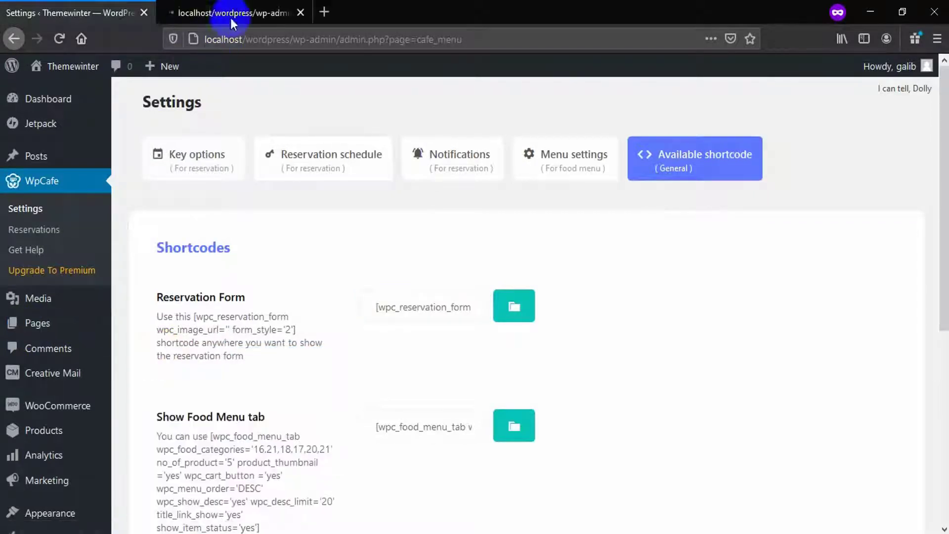
pyautogui.click(232, 14)
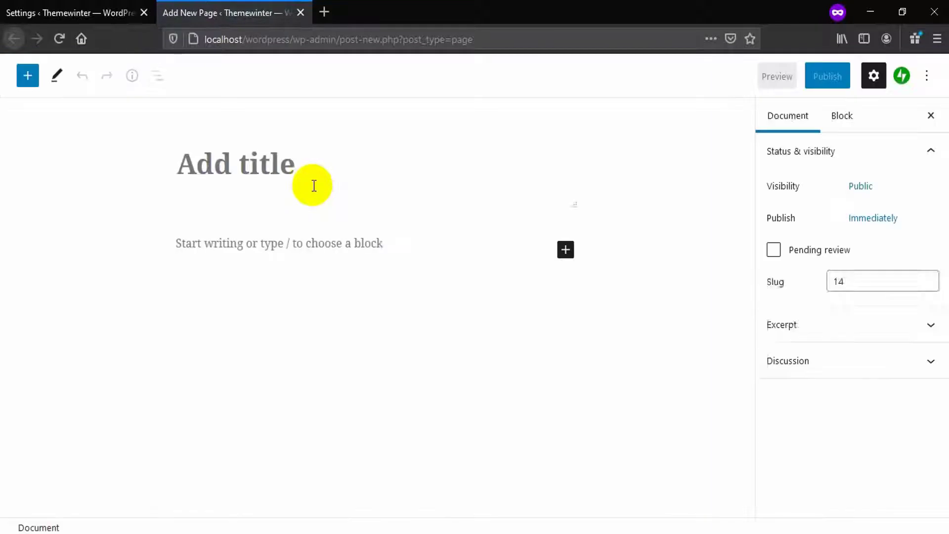
# Publish a page titled 'Cafe Page' with the pasted shortcode, and open its live view
pyautogui.click(281, 178)
pyautogui.write('Cafe Page')
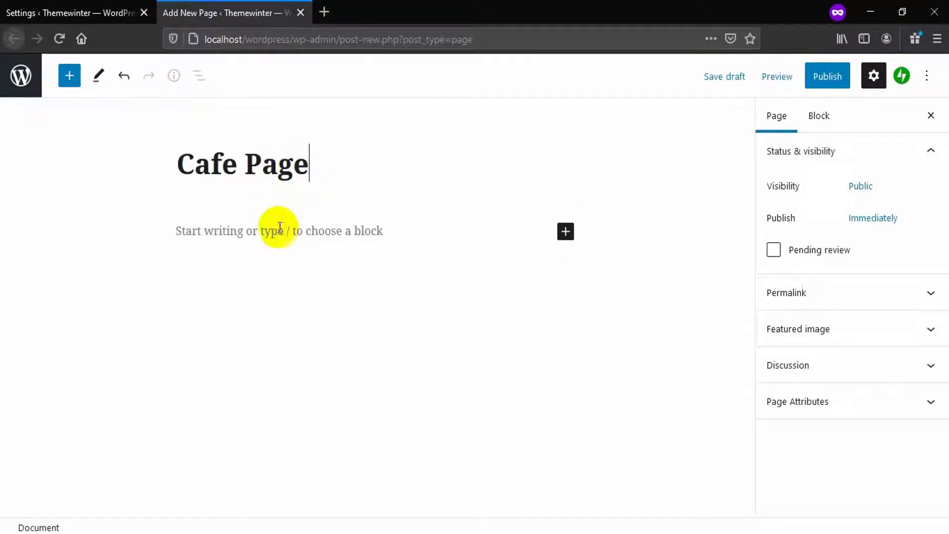
pyautogui.click(279, 227)
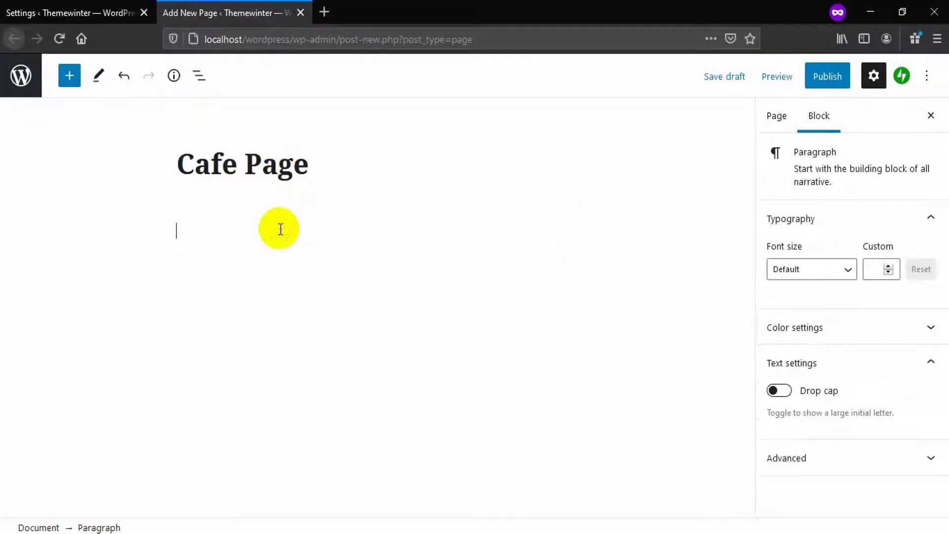
pyautogui.hotkey('ctrl', 'v')
pyautogui.click(828, 77)
pyautogui.click(830, 78)
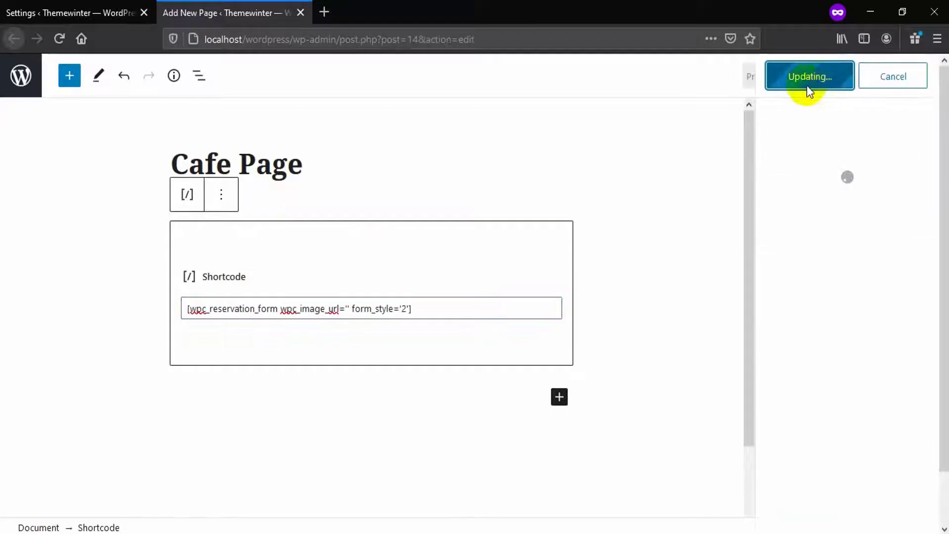
pyautogui.middleClick(795, 119)
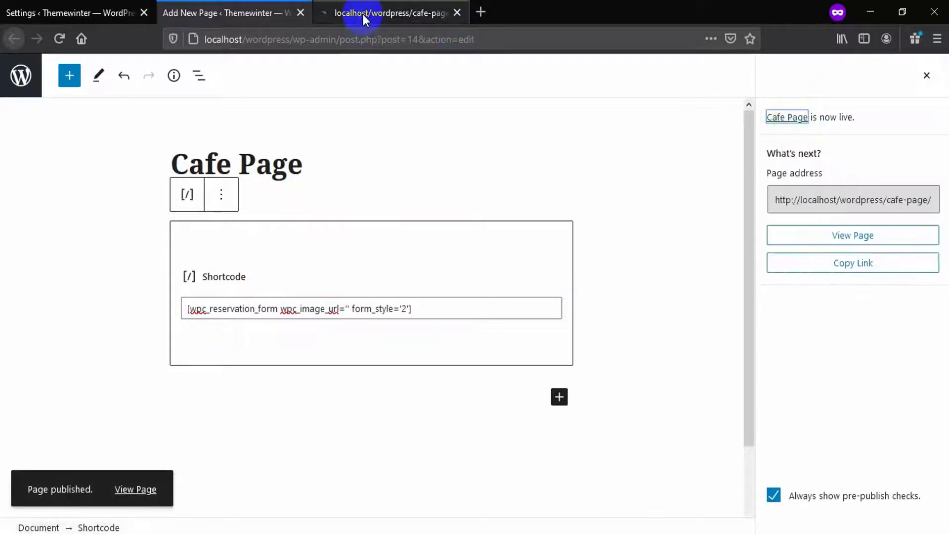
# Change the shortcode's form_style value to 1 and update the page
pyautogui.click(362, 14)
pyautogui.scroll(-2, 387, 236)
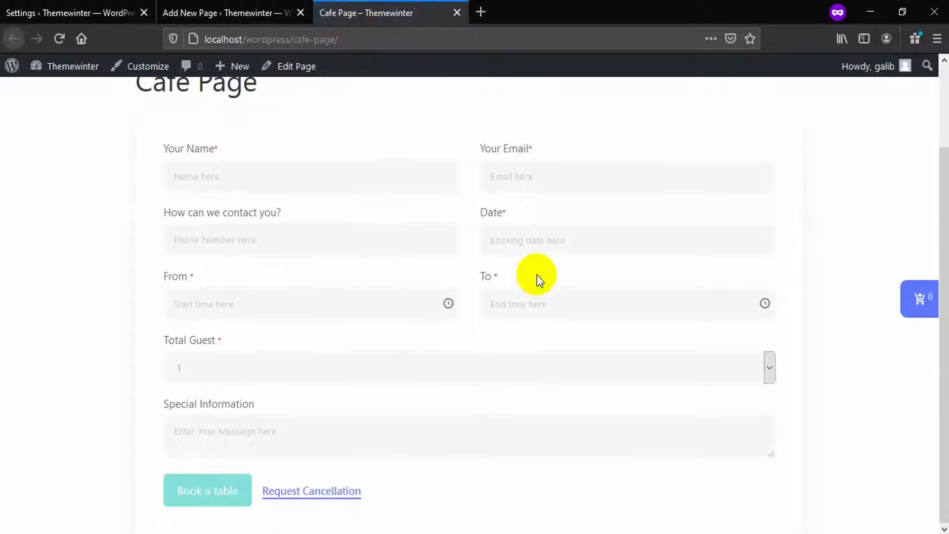
pyautogui.click(250, 14)
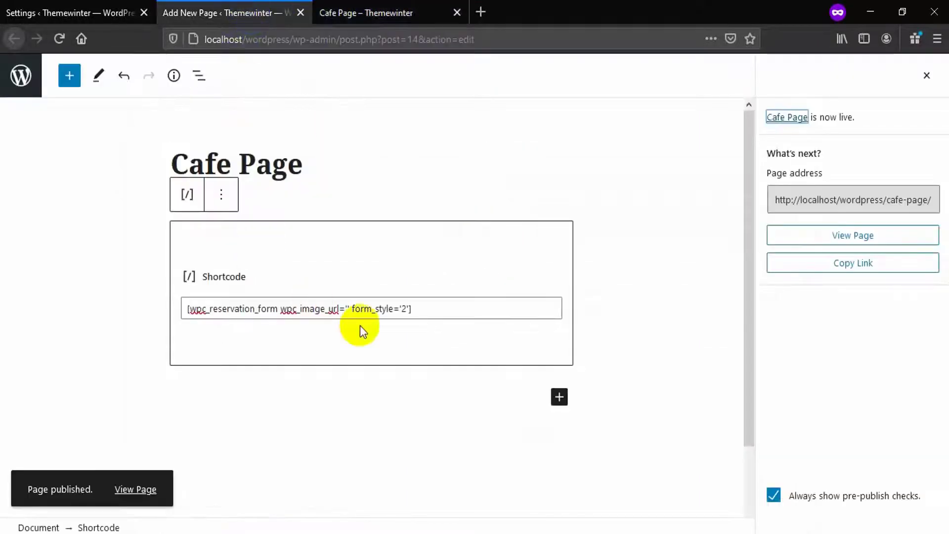
pyautogui.click(404, 309)
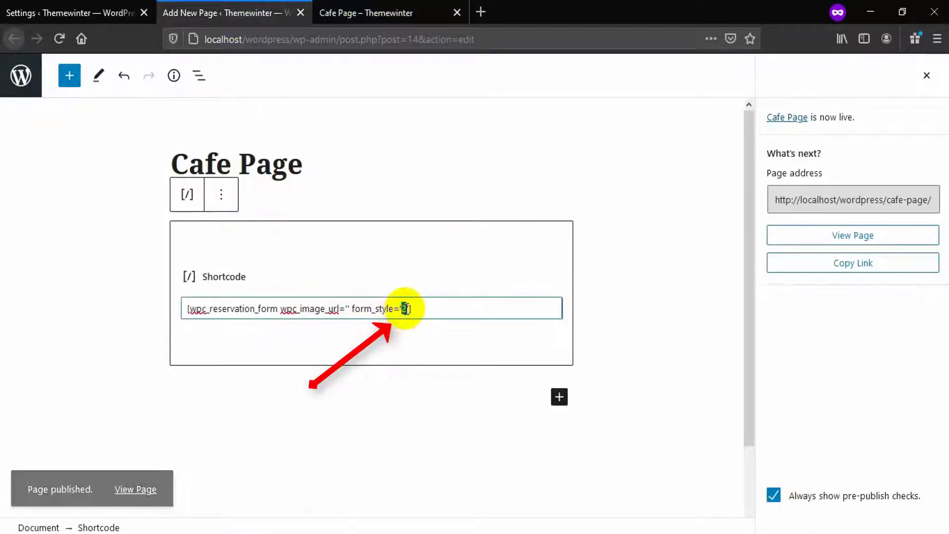
pyautogui.write('1')
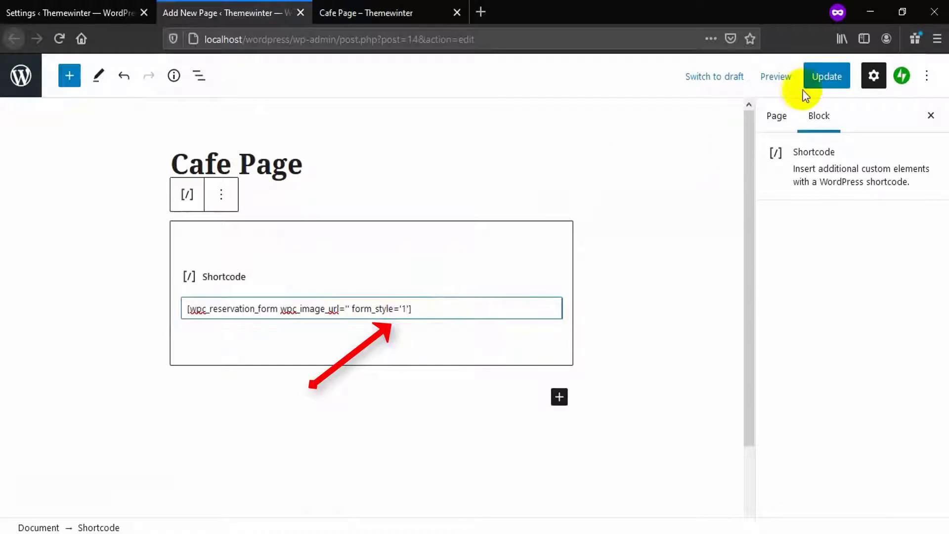
pyautogui.click(817, 78)
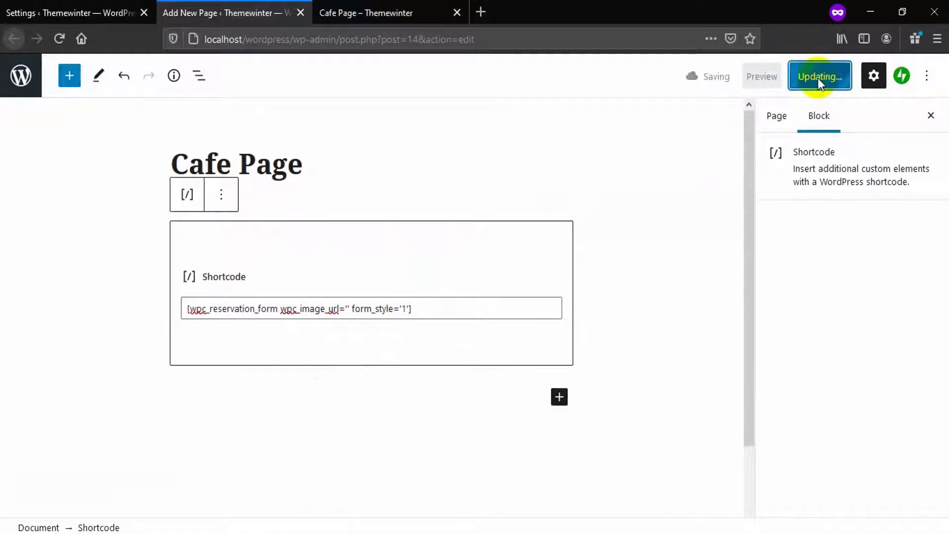
# Reload the Cafe Page and pick the 24th and 29th to see the 'No schedule is set' notice
pyautogui.click(374, 12)
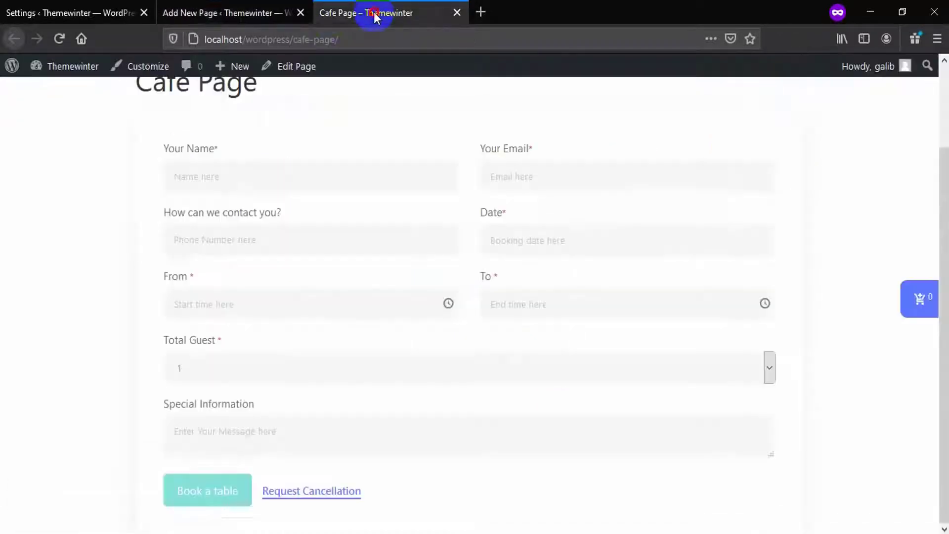
pyautogui.click(51, 44)
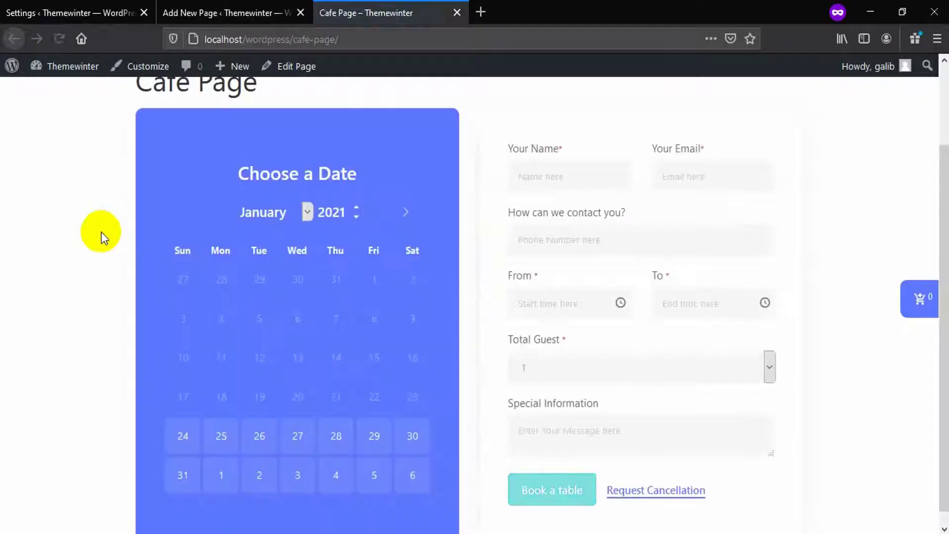
pyautogui.scroll(3, 436, 323)
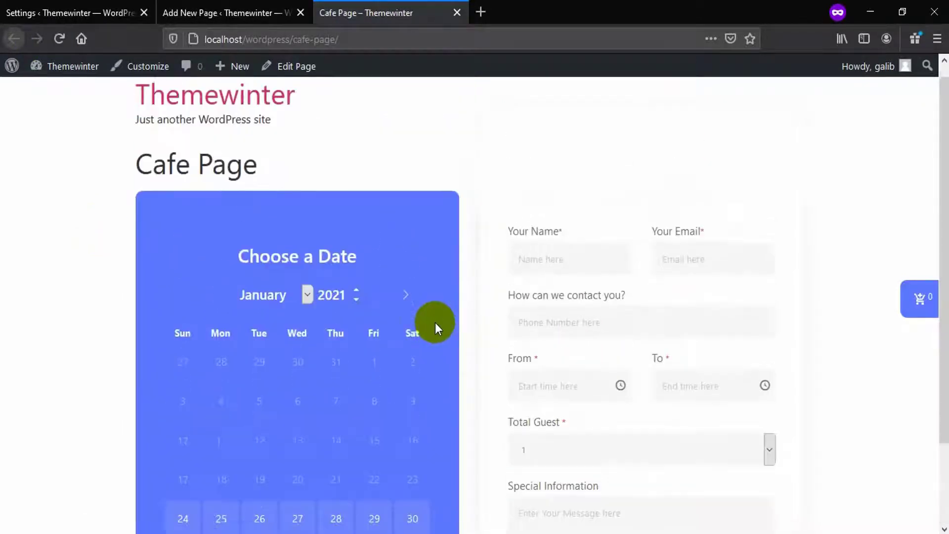
pyautogui.scroll(-3, 435, 323)
pyautogui.click(185, 422)
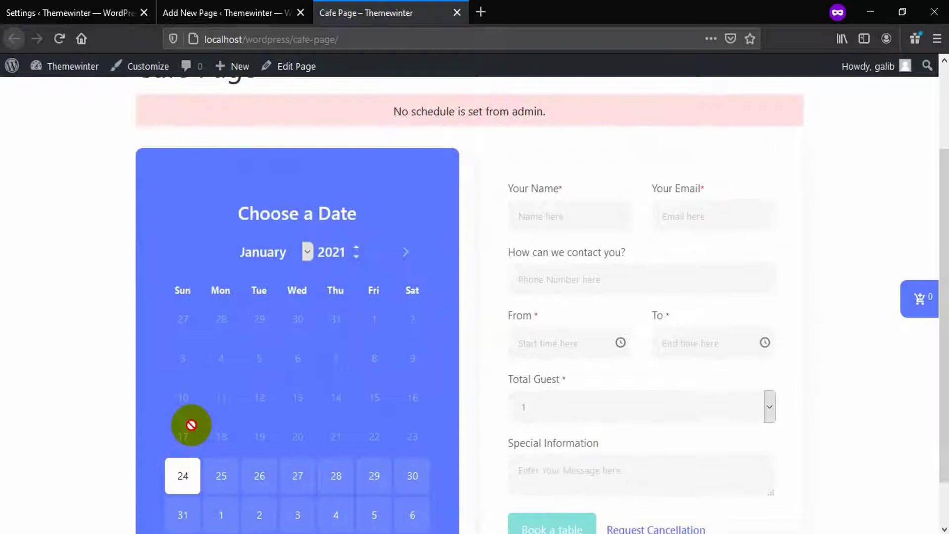
pyautogui.scroll(2, 339, 222)
pyautogui.moveTo(339, 217); pyautogui.dragTo(485, 210)
pyautogui.click(487, 223)
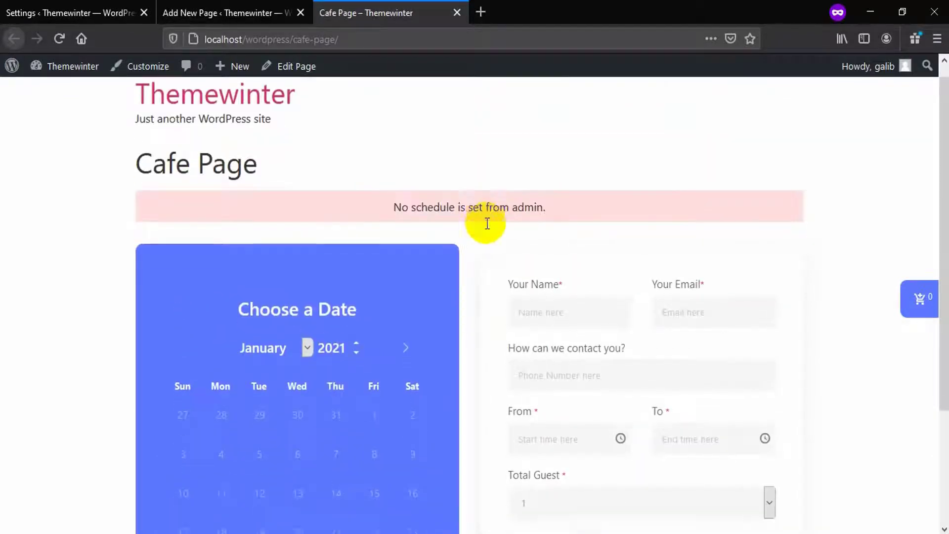
pyautogui.scroll(-3, 487, 223)
pyautogui.click(374, 430)
pyautogui.scroll(3, 375, 430)
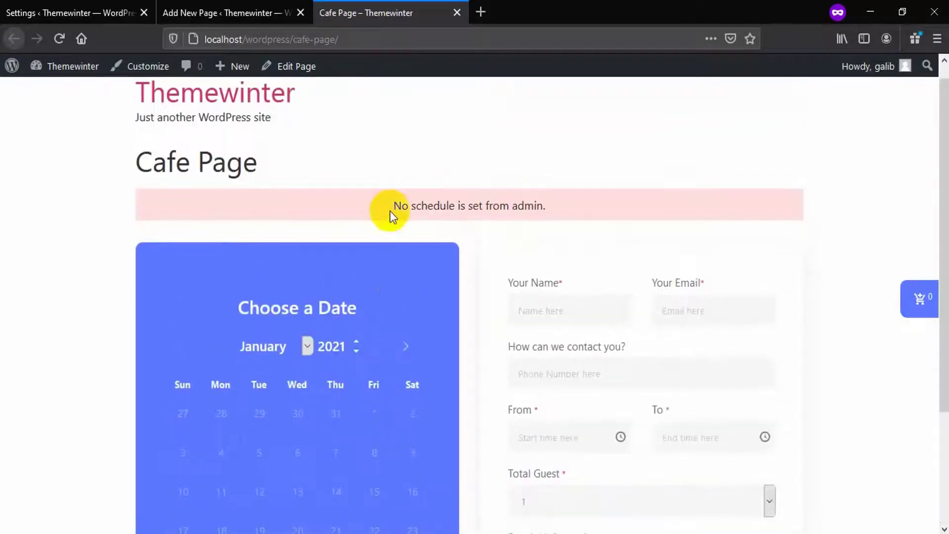
pyautogui.moveTo(393, 206); pyautogui.dragTo(530, 205)
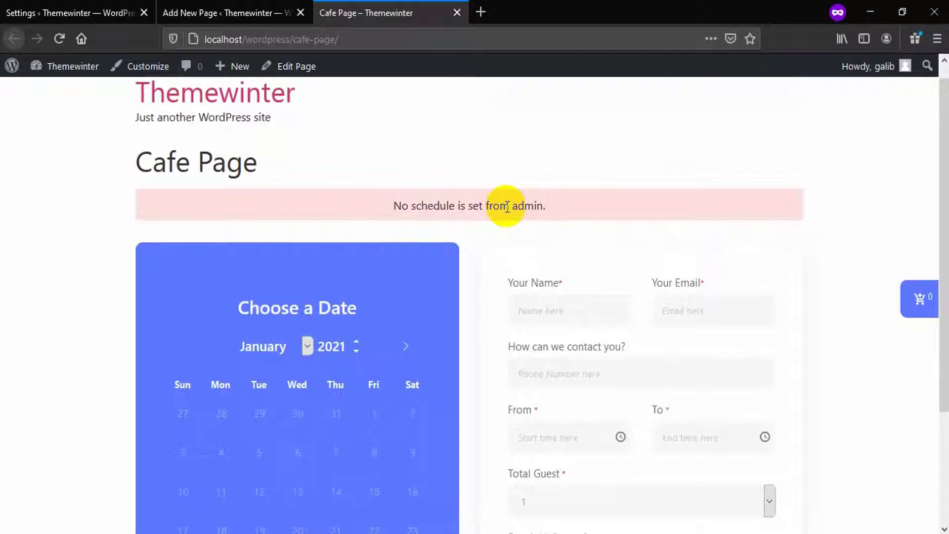
# Set the all-day schedule to 05:00 AM through 12:30 PM and save it
pyautogui.click(107, 14)
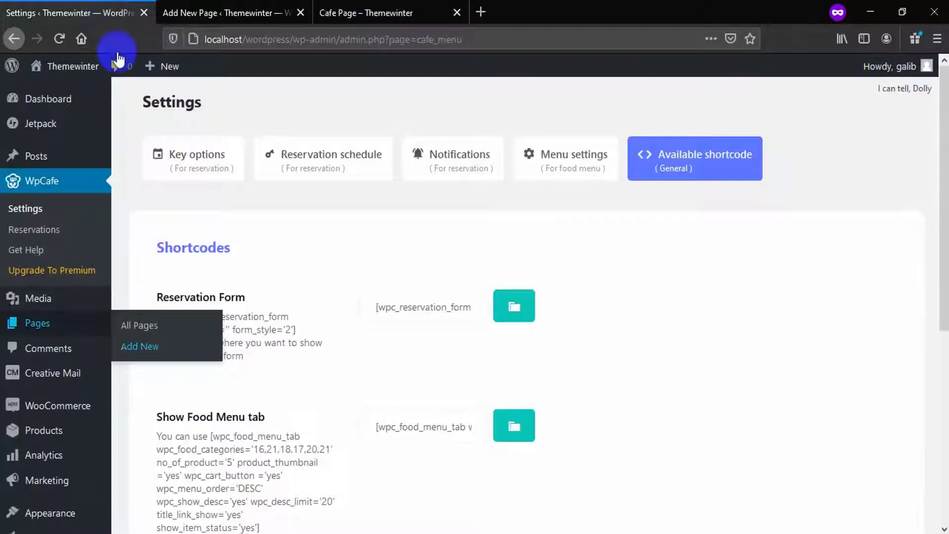
pyautogui.click(309, 171)
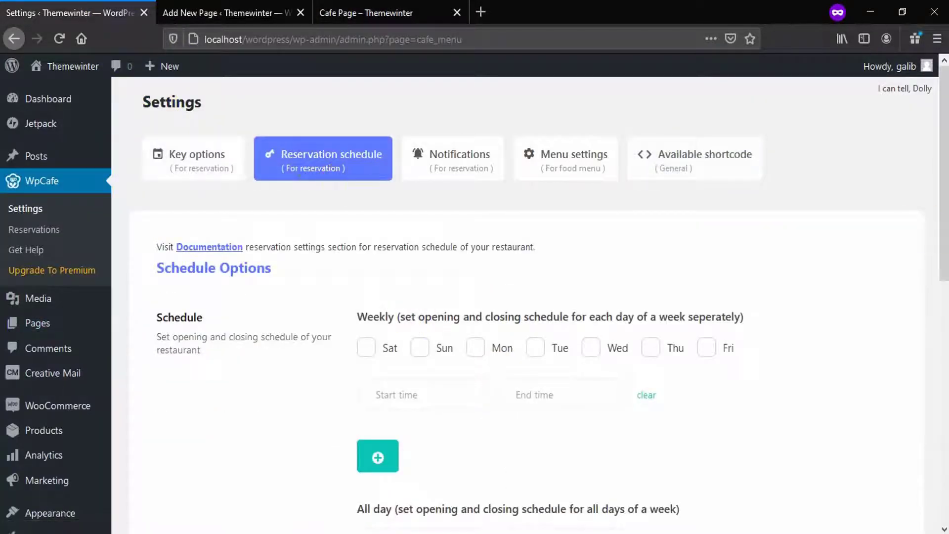
pyautogui.moveTo(945, 181); pyautogui.dragTo(898, 286)
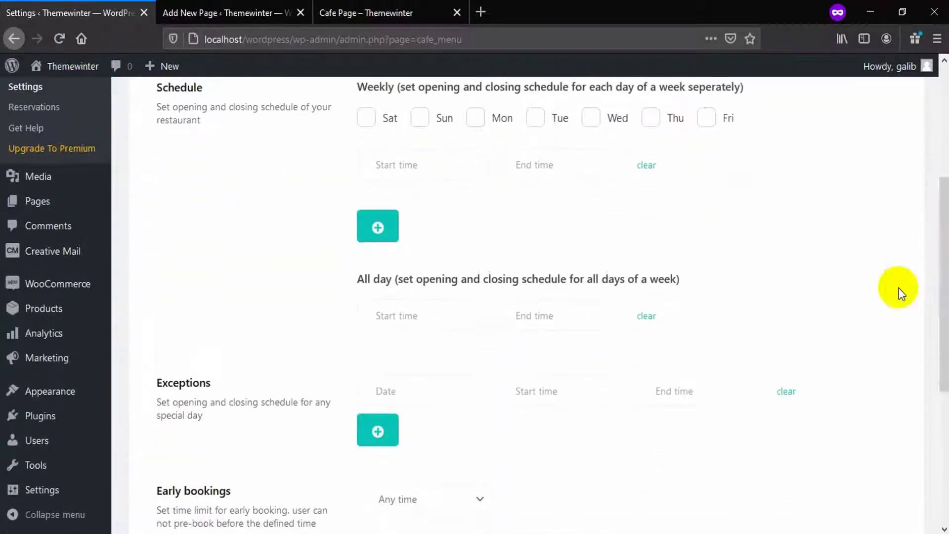
pyautogui.click(413, 315)
pyautogui.scroll(-3, 396, 390)
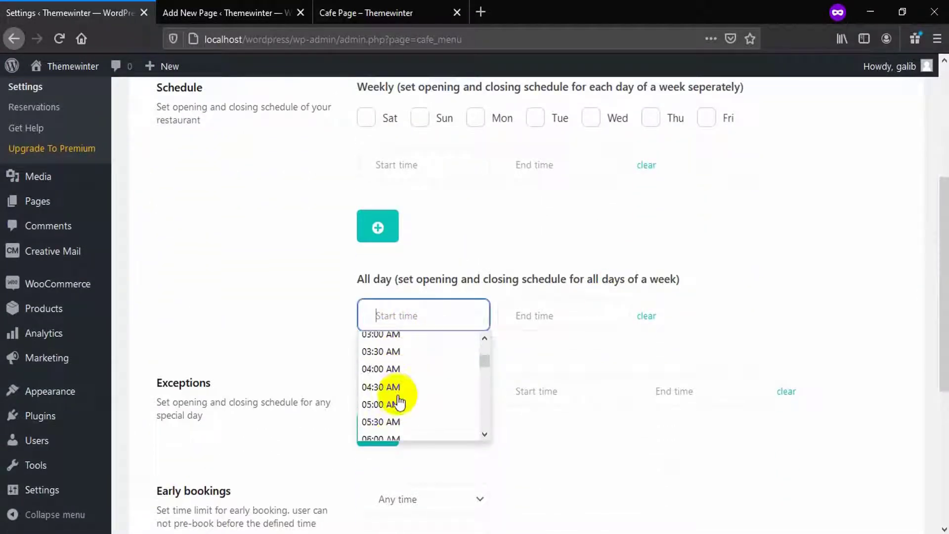
pyautogui.click(393, 374)
pyautogui.click(551, 318)
pyautogui.scroll(-8, 547, 377)
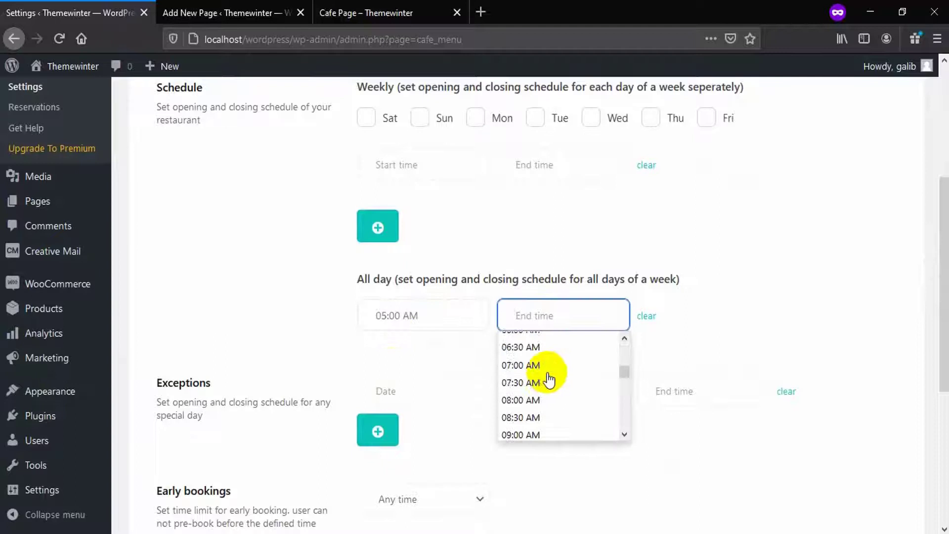
pyautogui.click(536, 410)
pyautogui.scroll(-5, 364, 345)
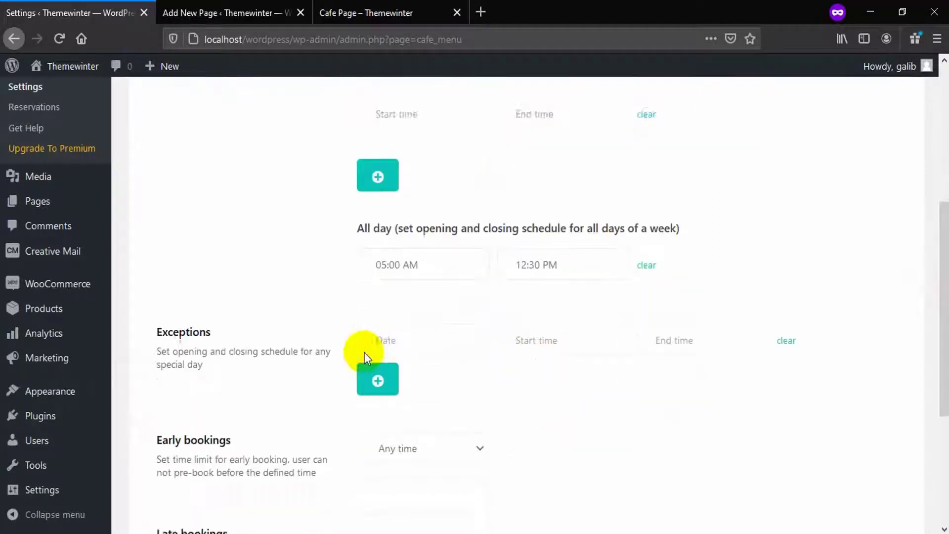
pyautogui.click(208, 472)
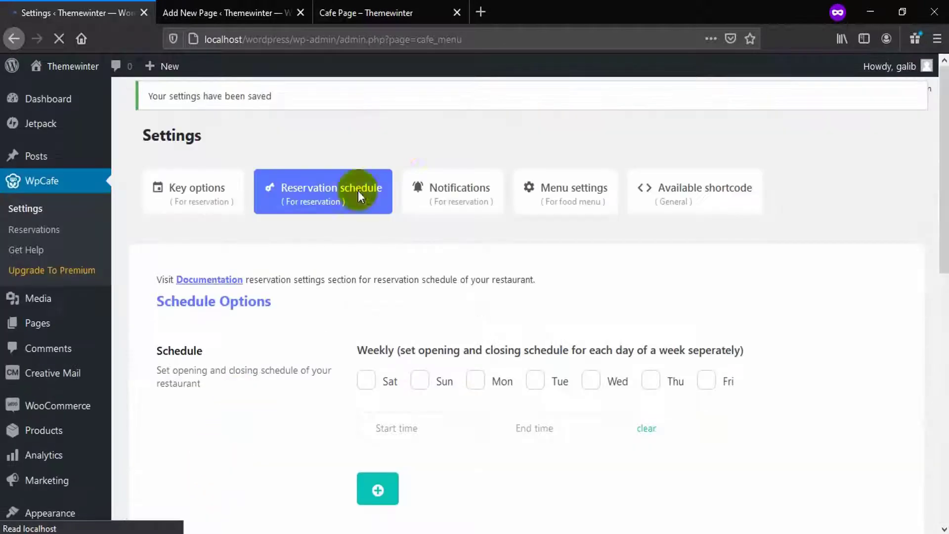
# Reload the Cafe Page and check the opening hours shown for the 24th and 26th
pyautogui.click(401, 12)
pyautogui.click(58, 39)
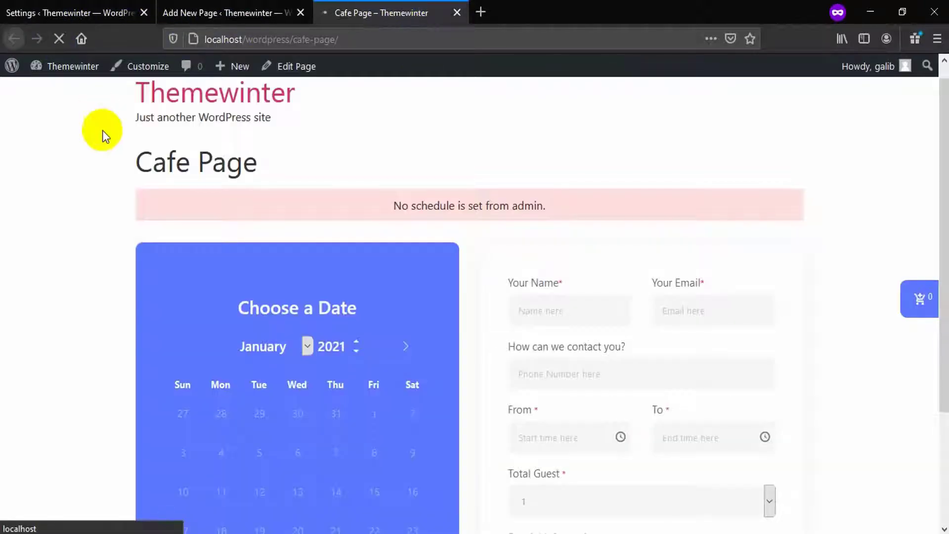
pyautogui.scroll(-2, 181, 429)
pyautogui.click(181, 429)
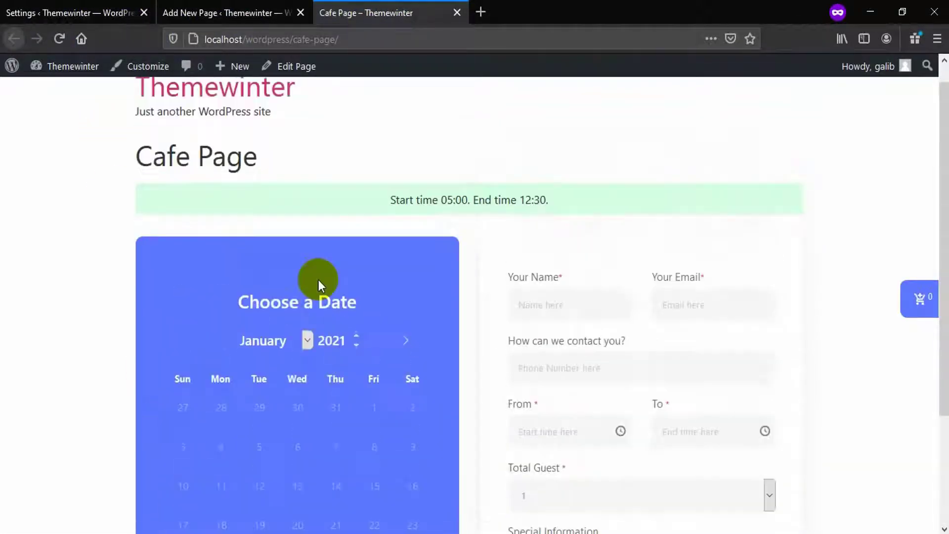
pyautogui.moveTo(390, 218); pyautogui.dragTo(455, 222)
pyautogui.scroll(-3, 313, 229)
pyautogui.click(260, 421)
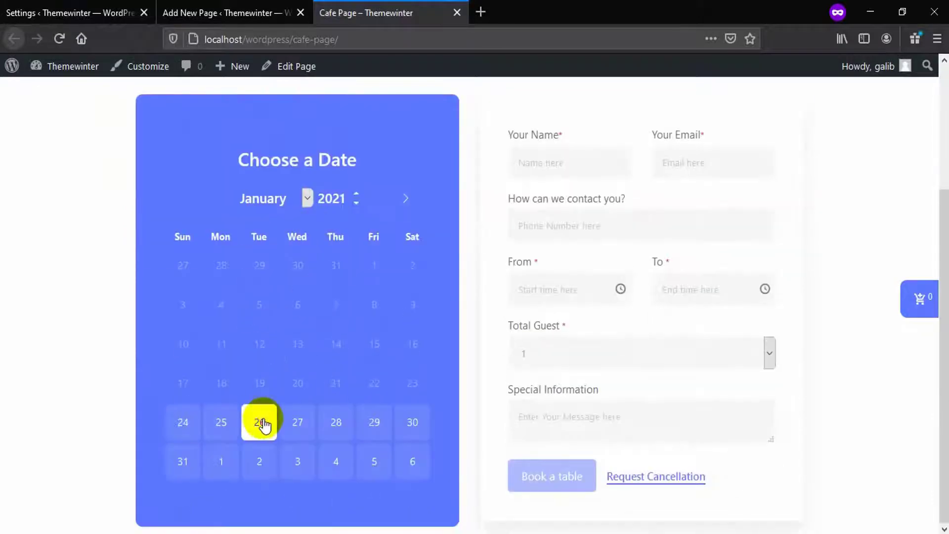
pyautogui.moveTo(388, 221); pyautogui.dragTo(590, 221)
# Start adding Saturday to the weekly schedule and dismiss the all-day schedule warning
pyautogui.click(555, 223)
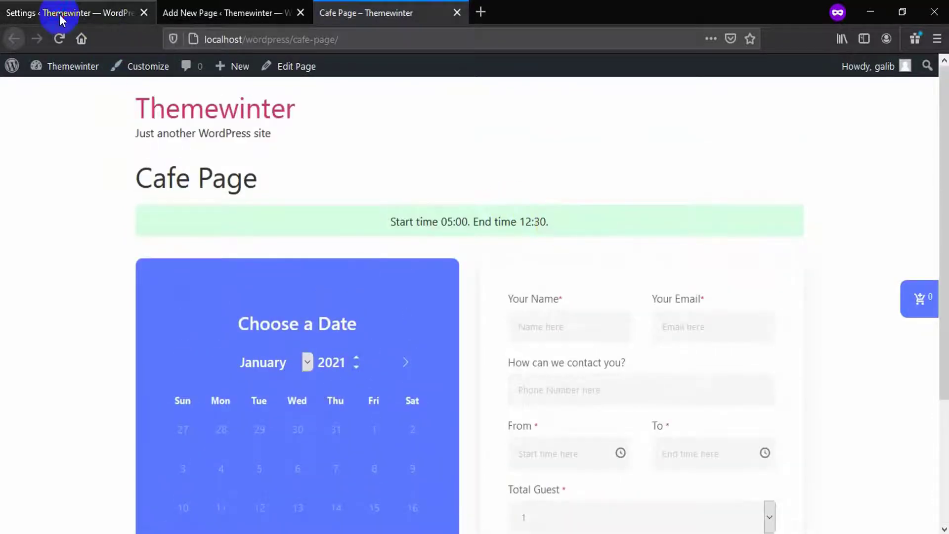
pyautogui.click(45, 12)
pyautogui.click(363, 386)
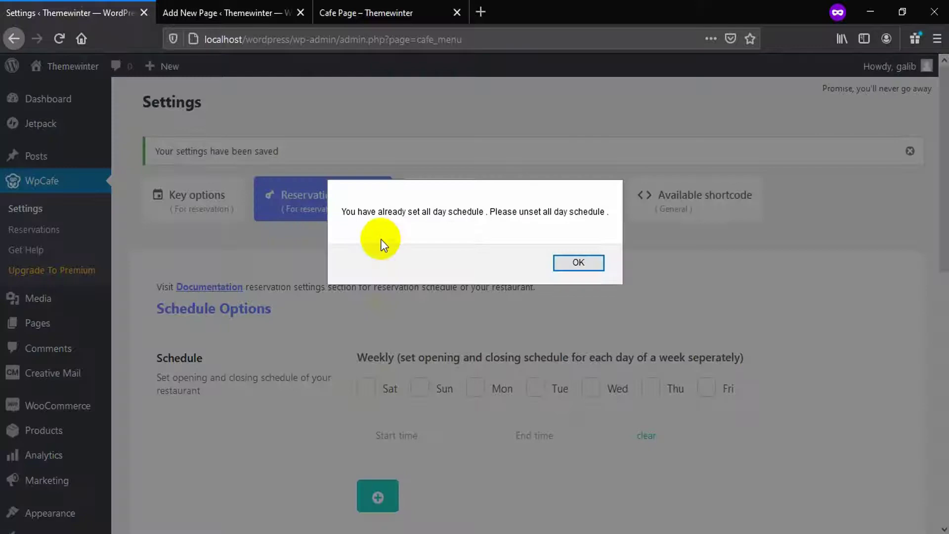
pyautogui.moveTo(358, 212); pyautogui.dragTo(516, 213)
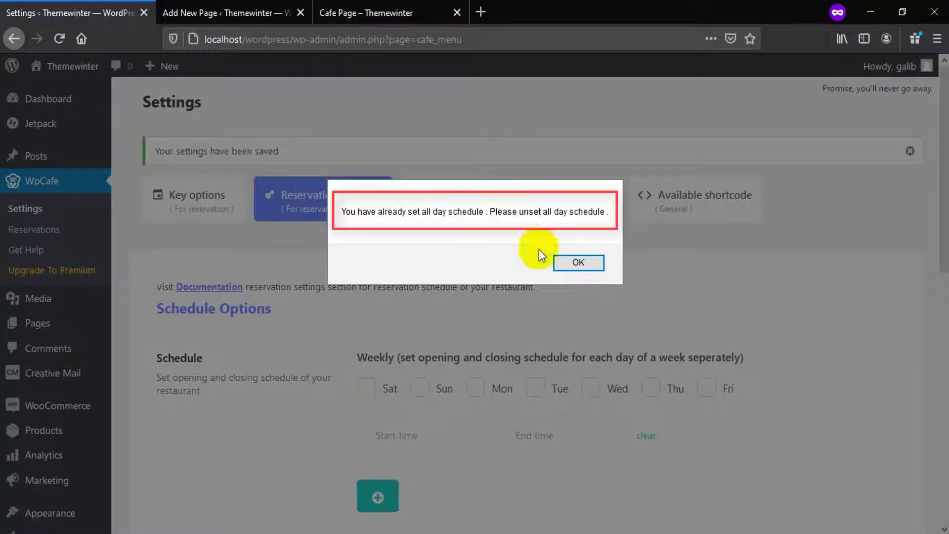
pyautogui.click(566, 261)
# Set the first weekly row to Saturday, Sunday and Monday, 12:30 AM to 06:00 AM
pyautogui.scroll(-4, 941, 175)
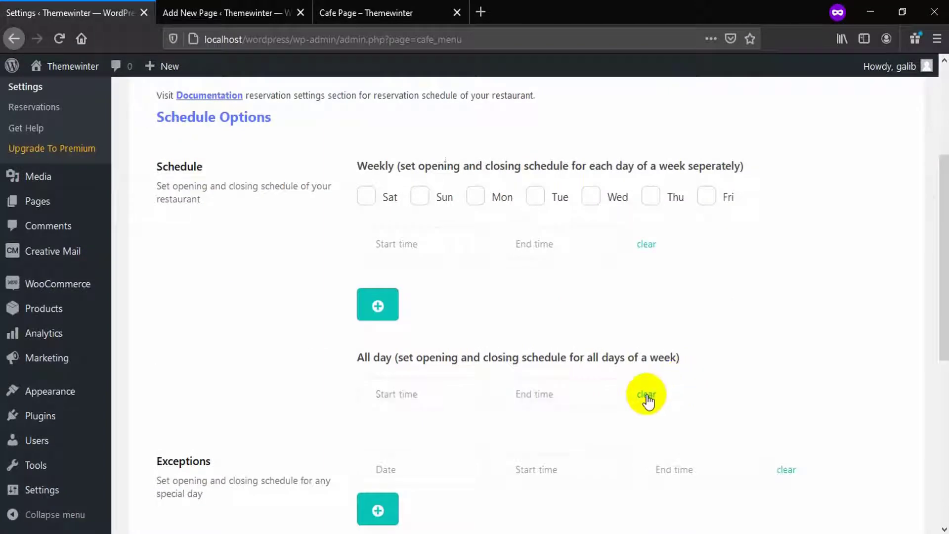
pyautogui.click(415, 196)
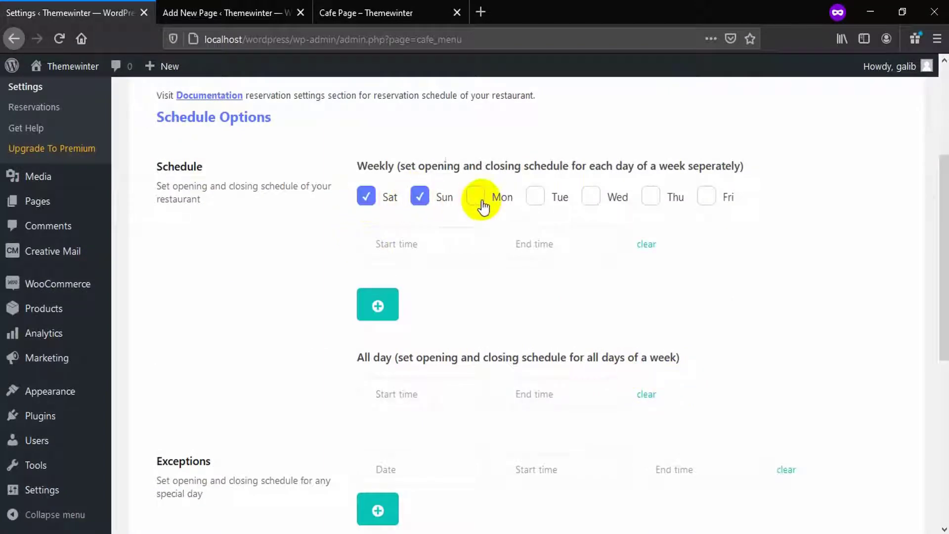
pyautogui.click(410, 242)
pyautogui.click(417, 289)
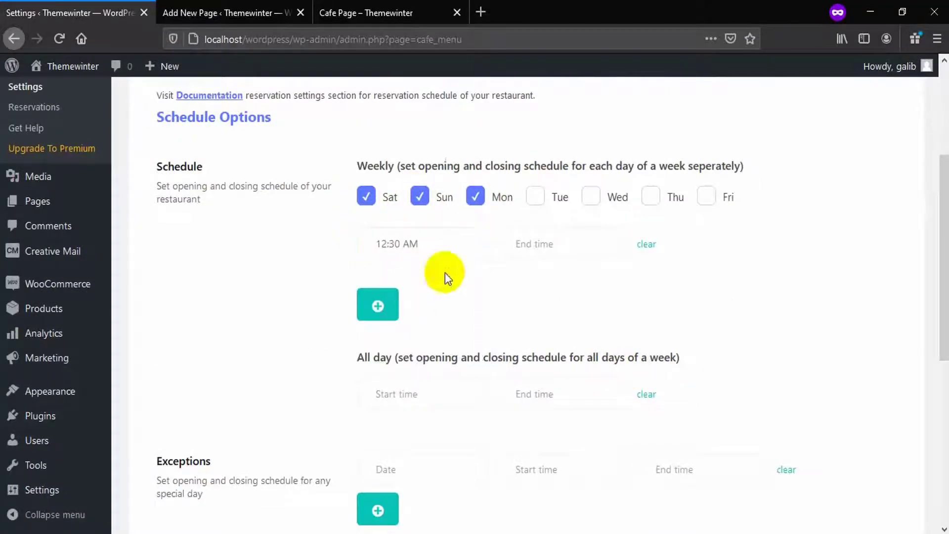
pyautogui.click(588, 247)
pyautogui.scroll(-3, 556, 327)
pyautogui.scroll(-2, 556, 328)
pyautogui.click(546, 330)
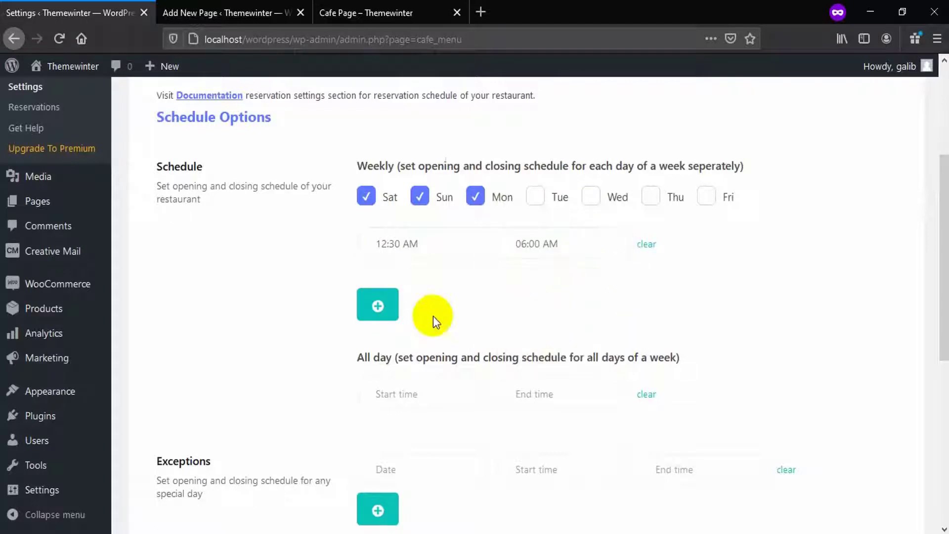
# Add a second row for Tuesday–Friday, 02:00 AM to 06:00 AM, and save the schedule
pyautogui.click(390, 310)
pyautogui.click(527, 305)
pyautogui.click(604, 302)
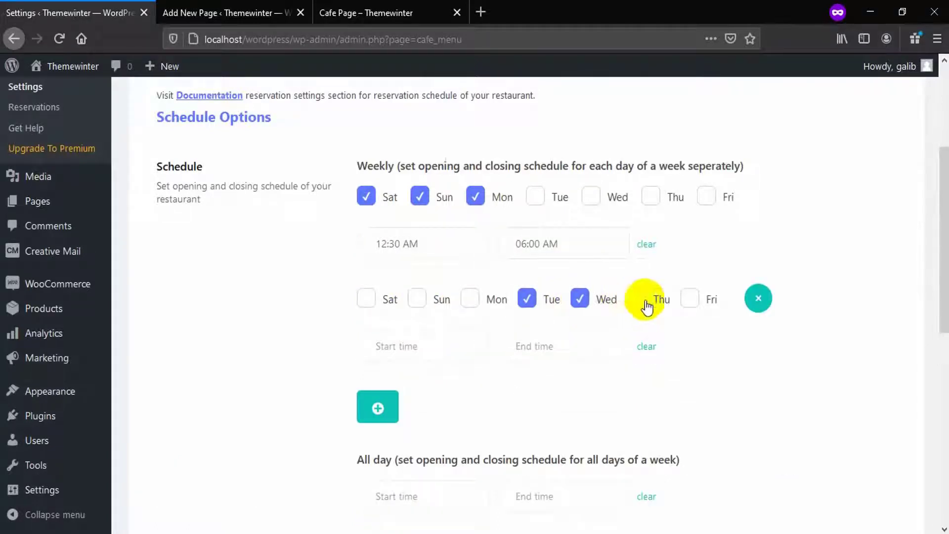
pyautogui.click(689, 299)
pyautogui.click(445, 346)
pyautogui.scroll(-3, 409, 345)
pyautogui.click(398, 292)
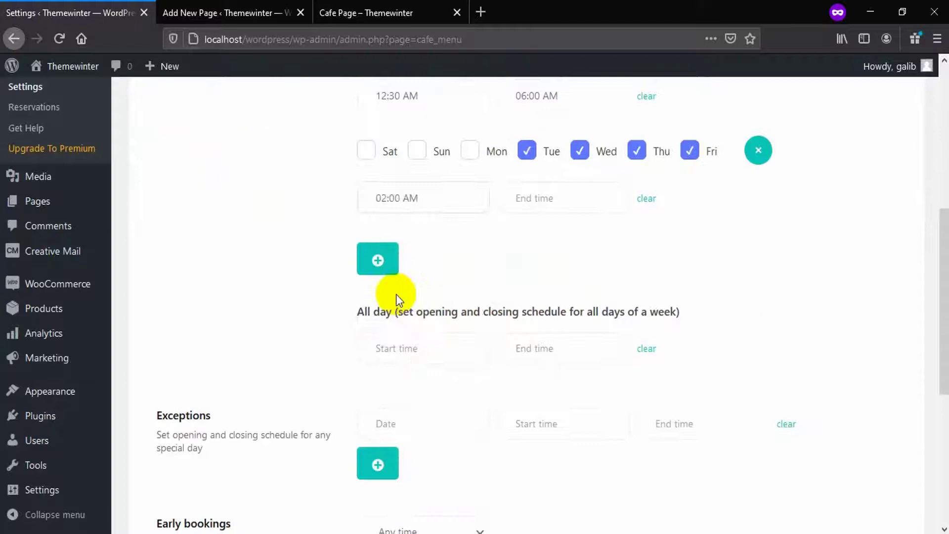
pyautogui.click(568, 206)
pyautogui.scroll(-3, 555, 259)
pyautogui.click(544, 293)
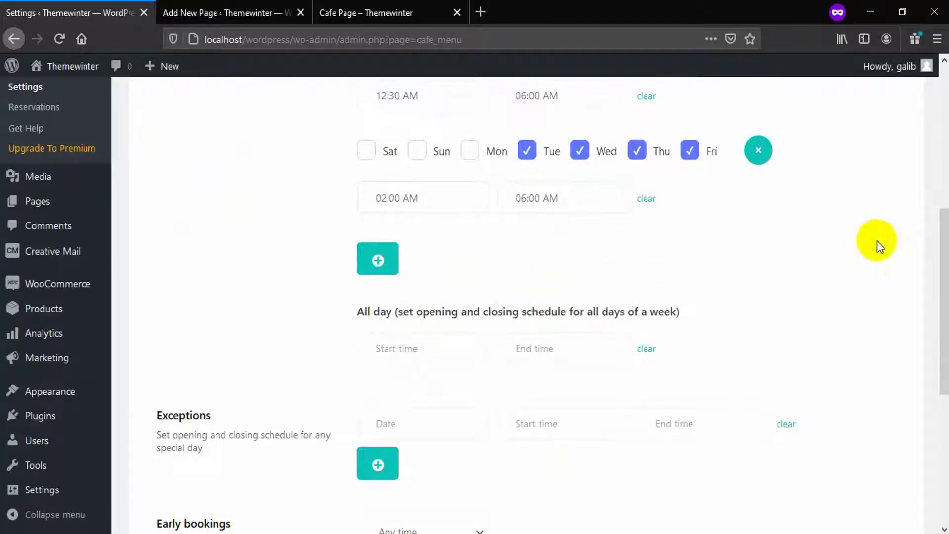
pyautogui.moveTo(941, 223); pyautogui.dragTo(941, 349)
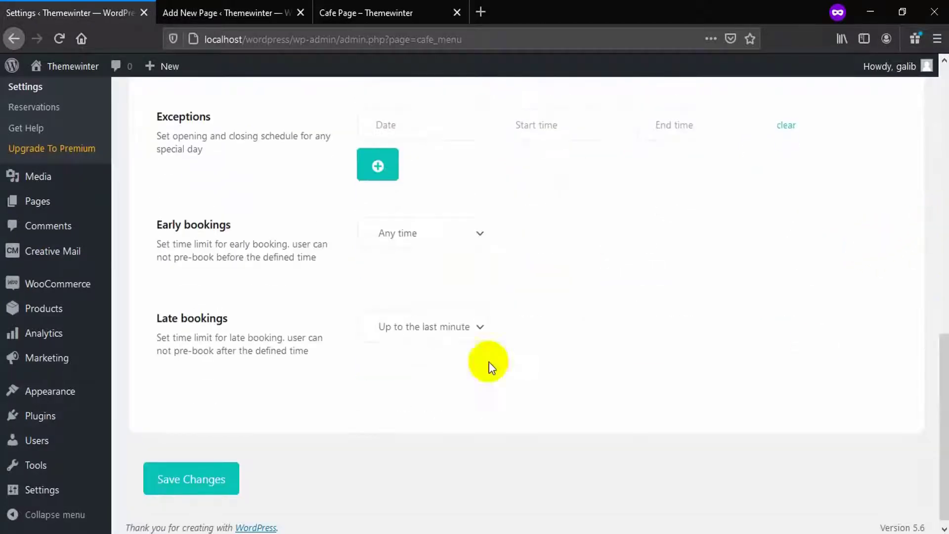
pyautogui.click(222, 480)
# Reload the Cafe Page and check the updated opening-hours notices
pyautogui.click(387, 20)
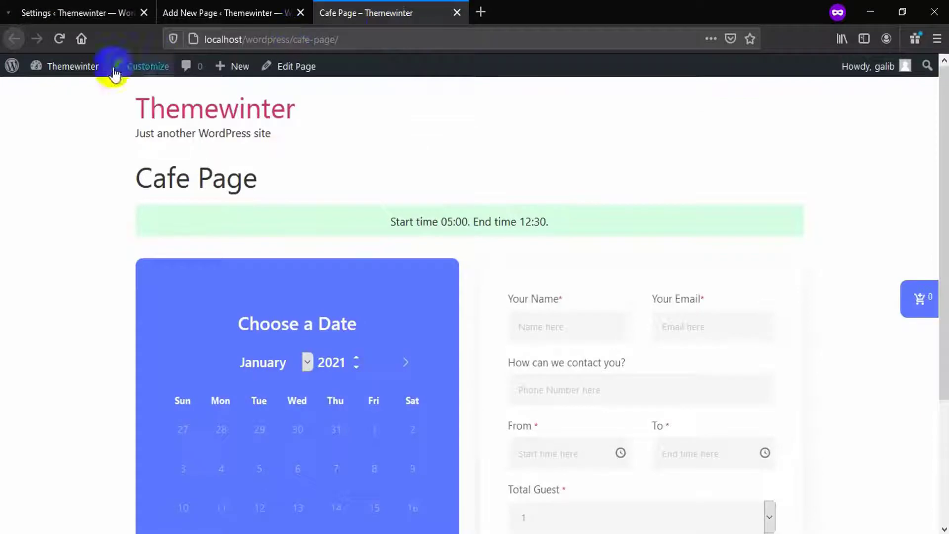
pyautogui.click(59, 39)
pyautogui.scroll(-2, 132, 351)
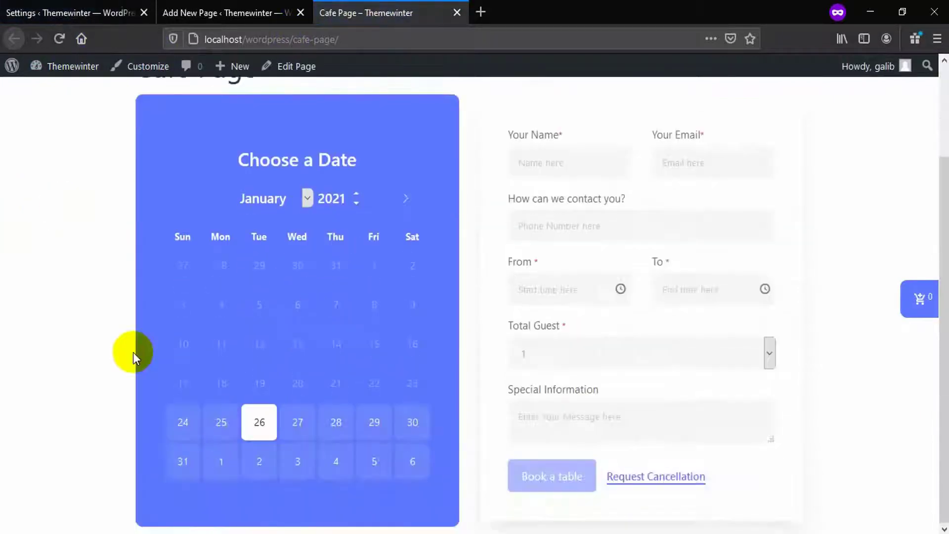
pyautogui.scroll(2, 385, 222)
pyautogui.moveTo(384, 222); pyautogui.dragTo(547, 216)
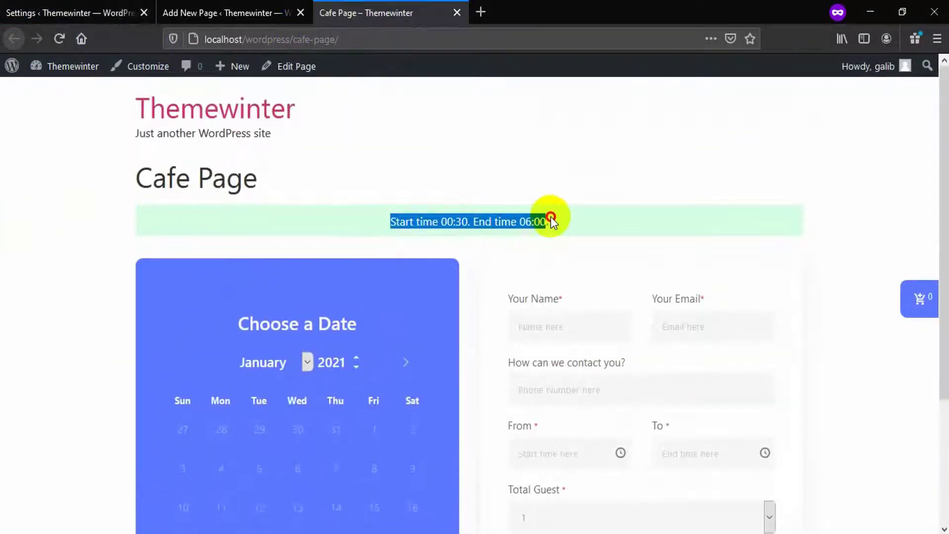
pyautogui.click(374, 228)
pyautogui.scroll(-3, 374, 228)
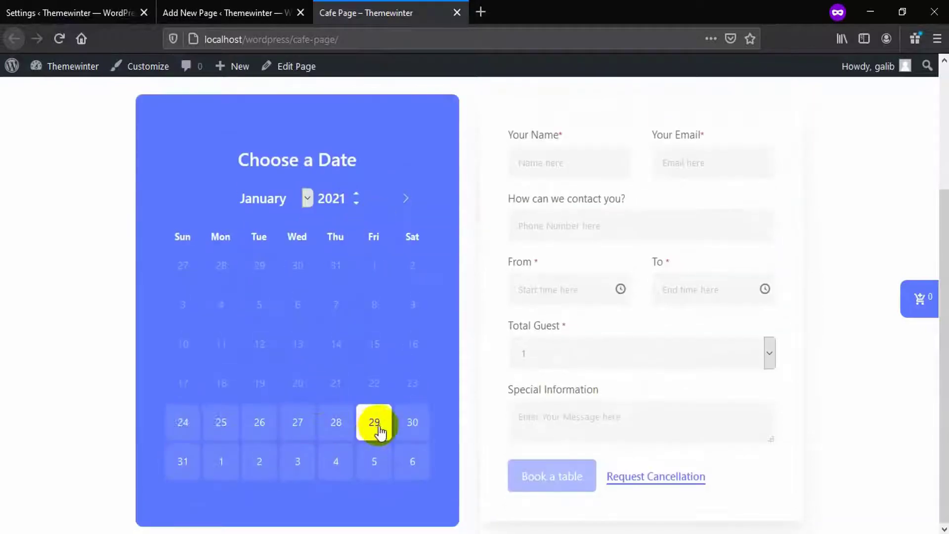
pyautogui.scroll(3, 375, 424)
pyautogui.moveTo(421, 203); pyautogui.dragTo(580, 209)
pyautogui.click(580, 210)
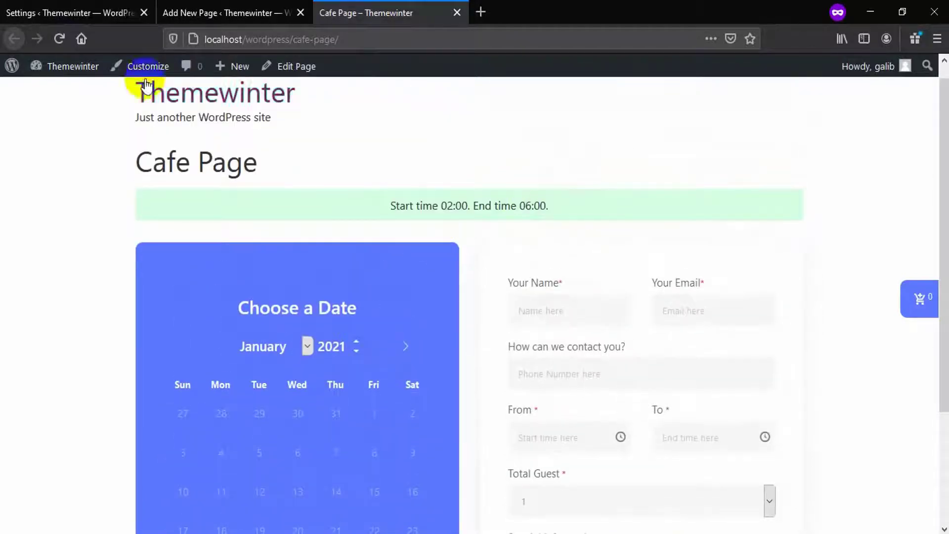
pyautogui.click(96, 13)
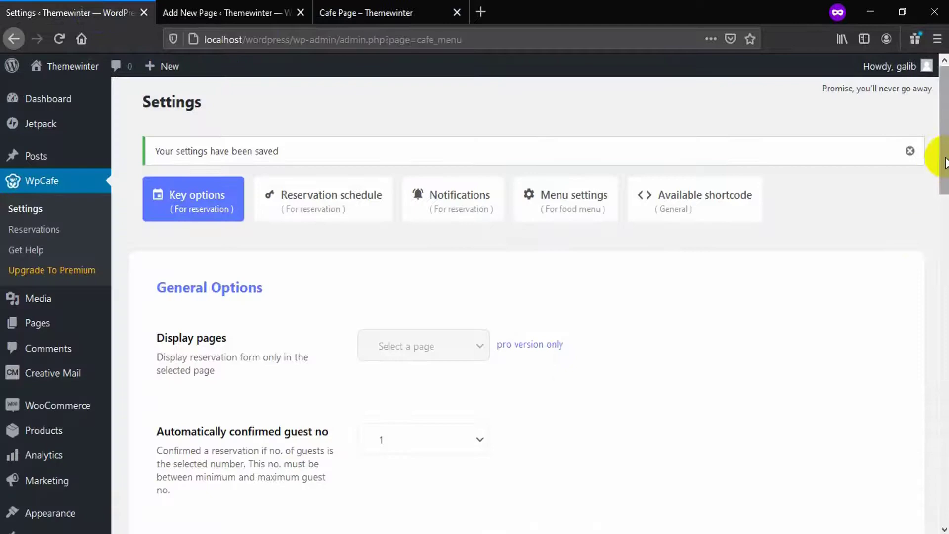
# Add a schedule exception for 2021-01-27 from 03:30 AM to 03:00 PM and save it
pyautogui.click(356, 208)
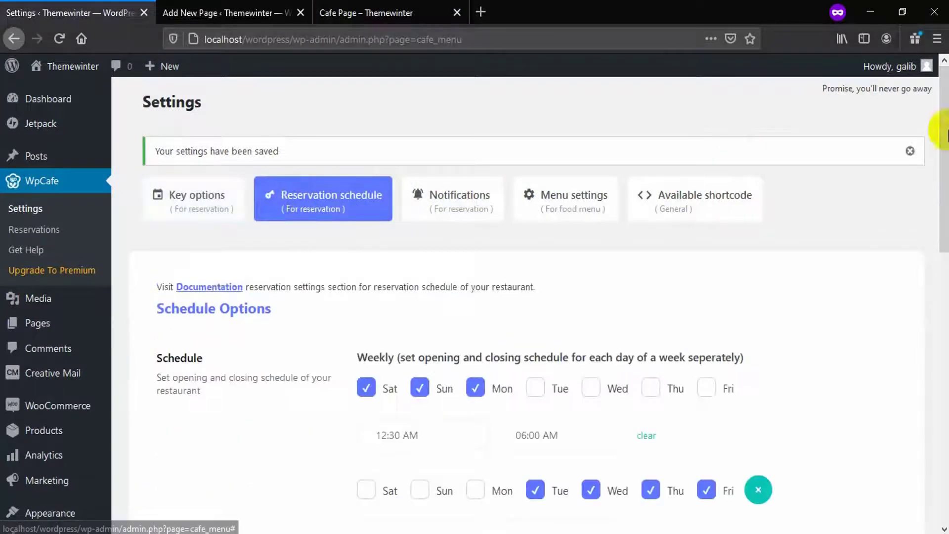
pyautogui.moveTo(944, 128); pyautogui.dragTo(934, 348)
pyautogui.click(408, 220)
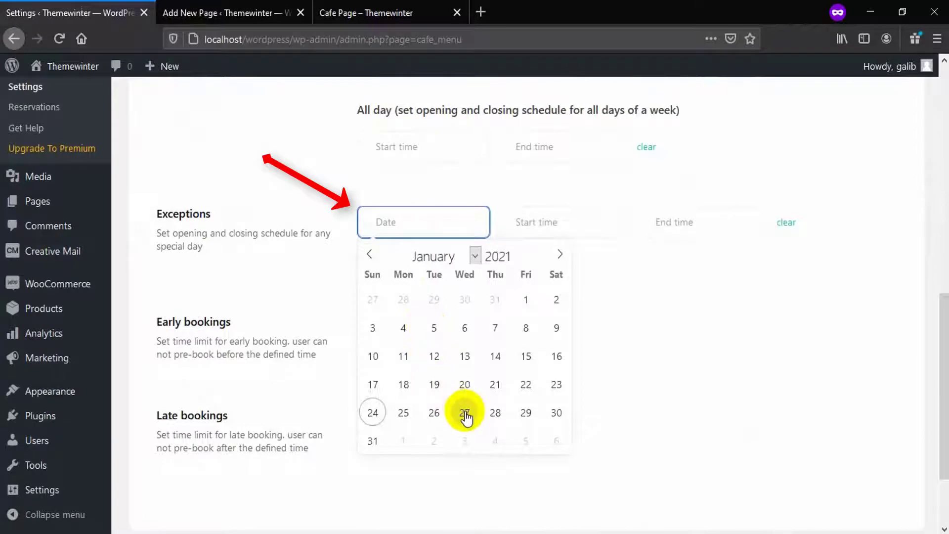
pyautogui.click(463, 412)
pyautogui.click(506, 229)
pyautogui.scroll(-2, 543, 286)
pyautogui.click(534, 309)
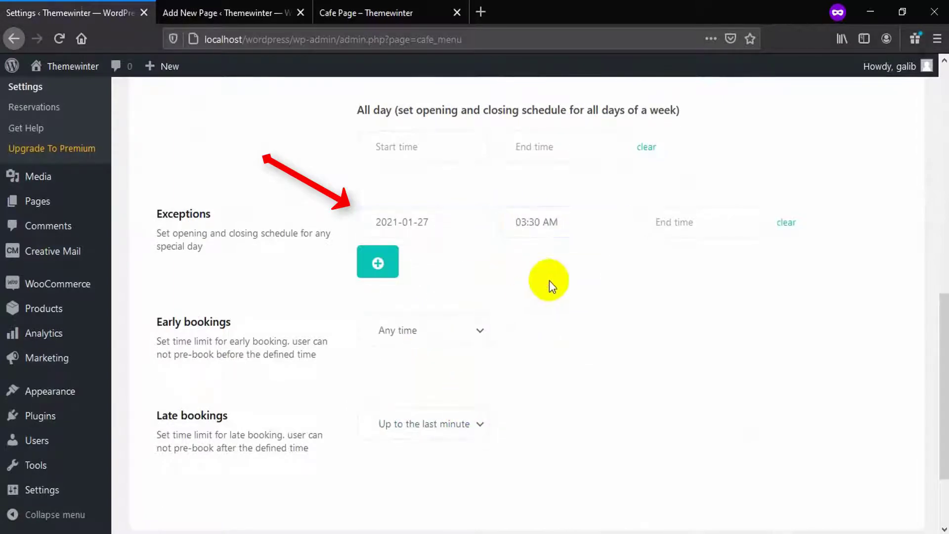
pyautogui.click(684, 227)
pyautogui.scroll(-10, 680, 312)
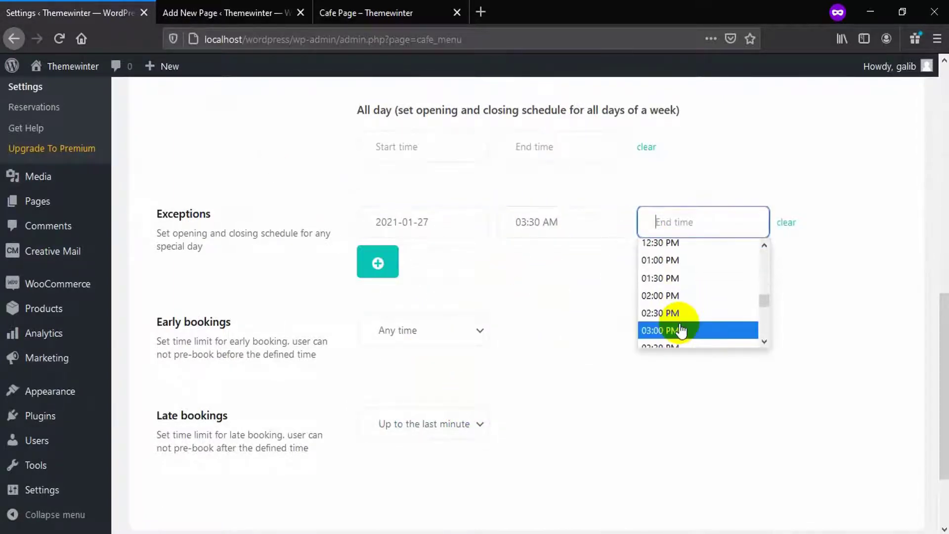
pyautogui.click(680, 327)
pyautogui.scroll(-2, 524, 297)
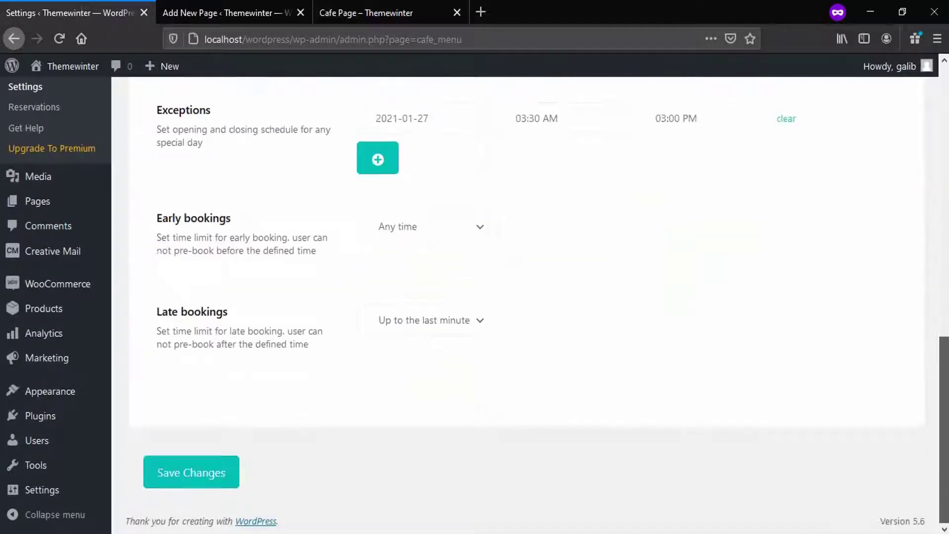
pyautogui.click(219, 479)
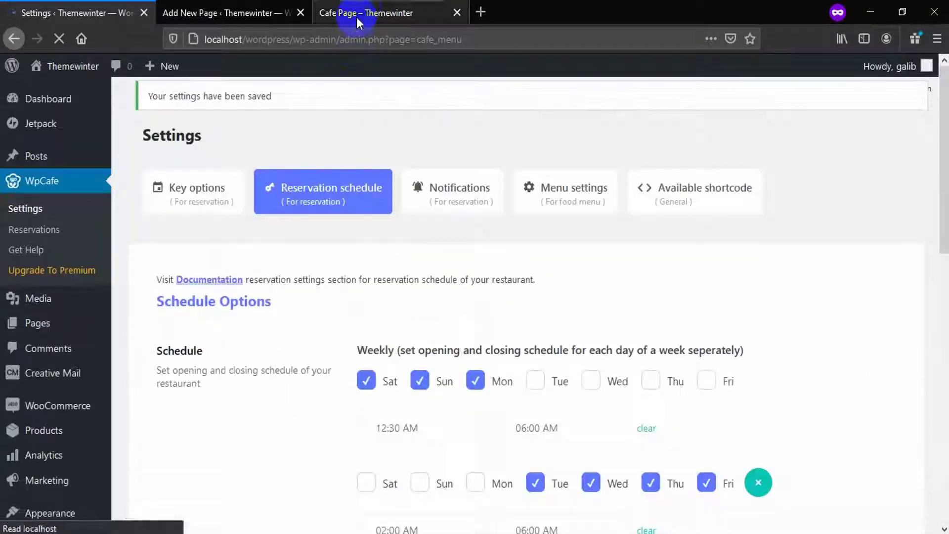
# Pick 27 January on the reloaded Cafe Page to view that day's start and end times
pyautogui.click(386, 12)
pyautogui.scroll(-3, 339, 351)
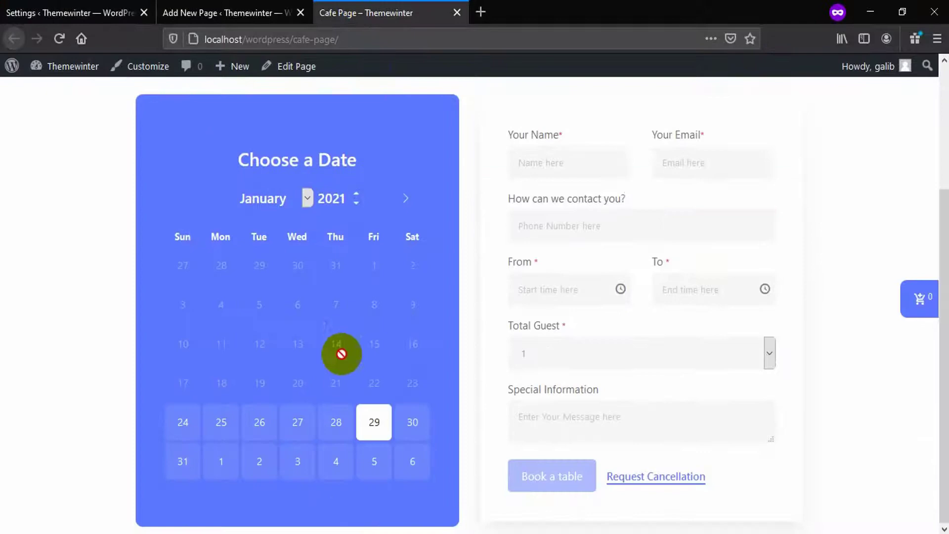
pyautogui.click(299, 430)
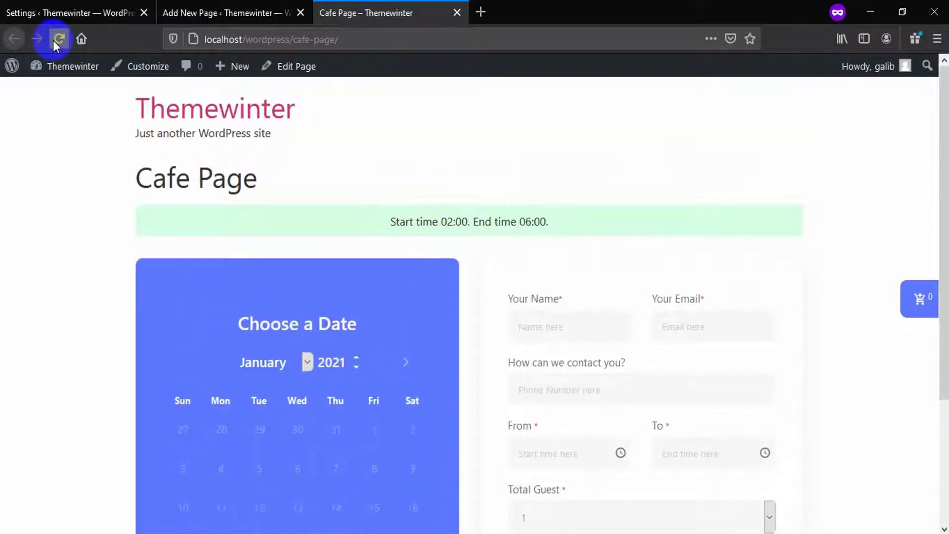
pyautogui.click(60, 39)
pyautogui.scroll(-2, 303, 421)
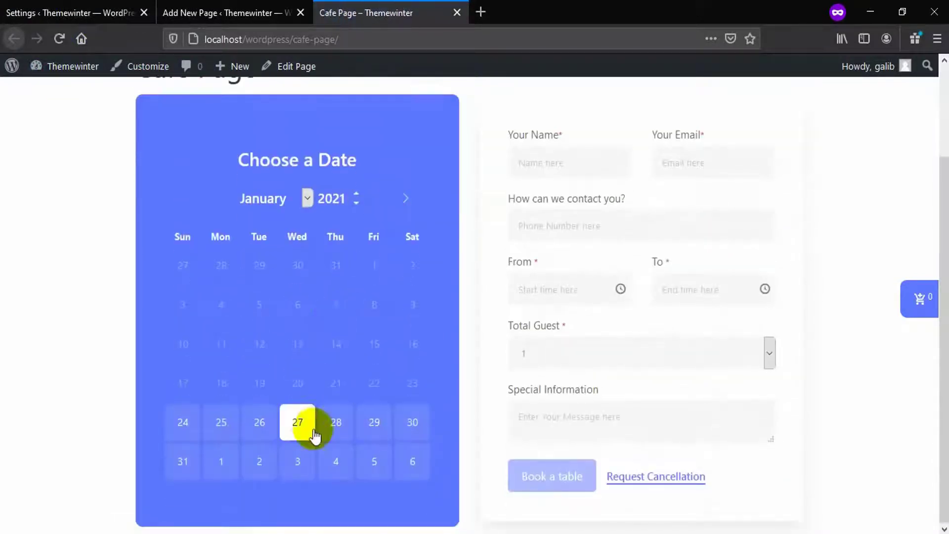
pyautogui.click(303, 421)
pyautogui.moveTo(349, 237); pyautogui.dragTo(595, 220)
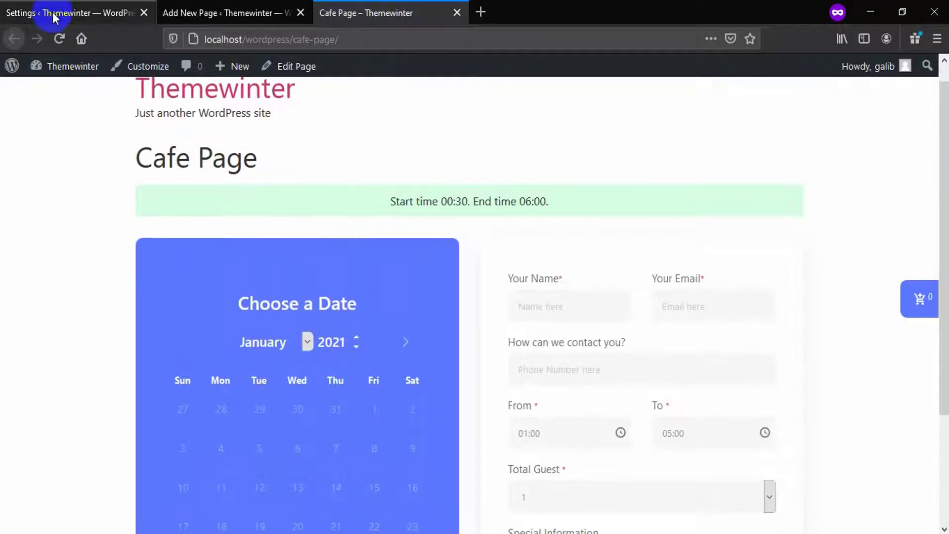
# Set Early bookings to 'From 1 day advance' and Late bookings to 'Atleast 30 minutes in advance', then save
pyautogui.click(53, 11)
pyautogui.moveTo(944, 109); pyautogui.dragTo(945, 390)
pyautogui.click(420, 227)
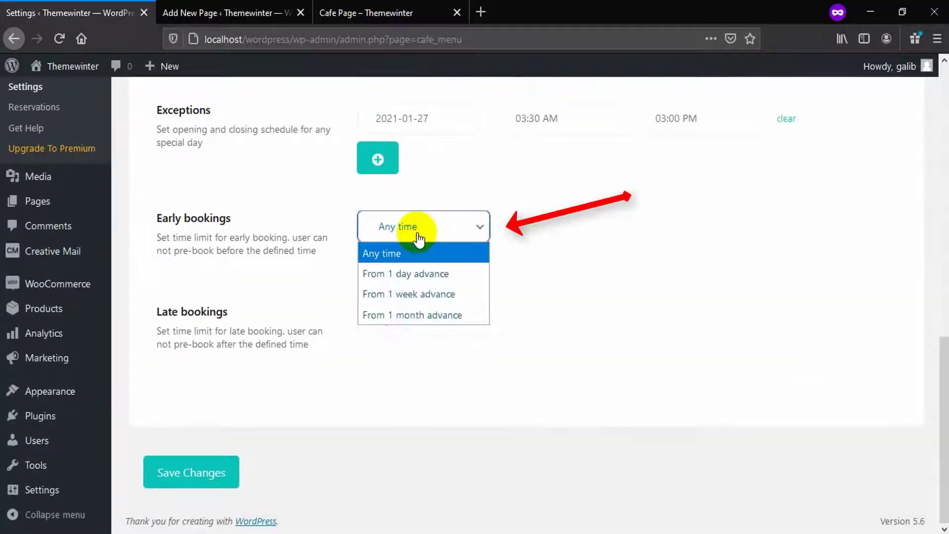
pyautogui.click(414, 273)
pyautogui.click(410, 322)
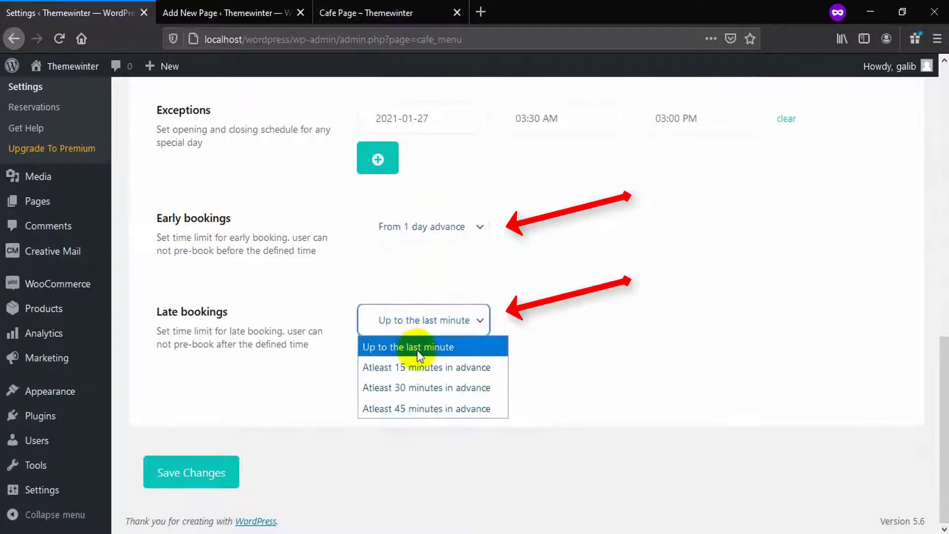
pyautogui.click(426, 379)
pyautogui.click(208, 473)
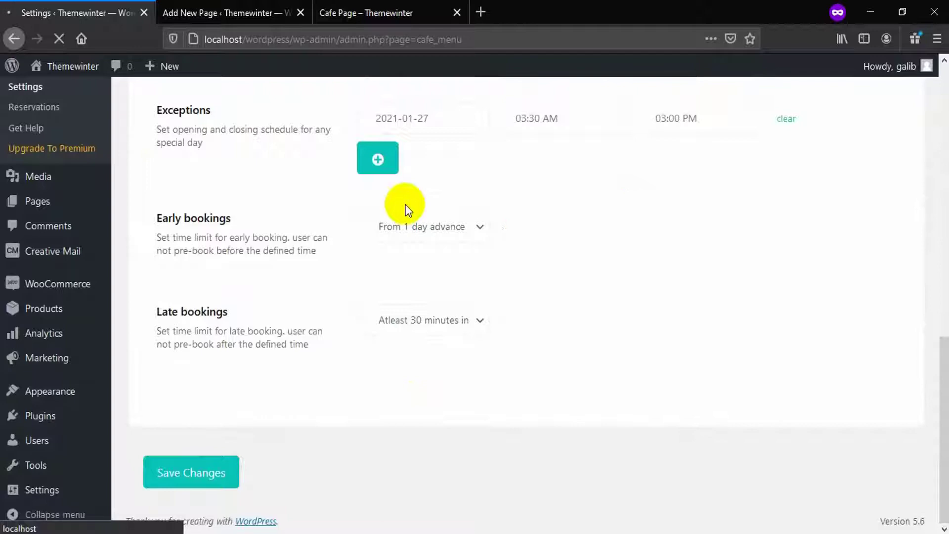
# Choose 06:00 as the start time on the Cafe Page to see the last-booking-time warning
pyautogui.click(340, 15)
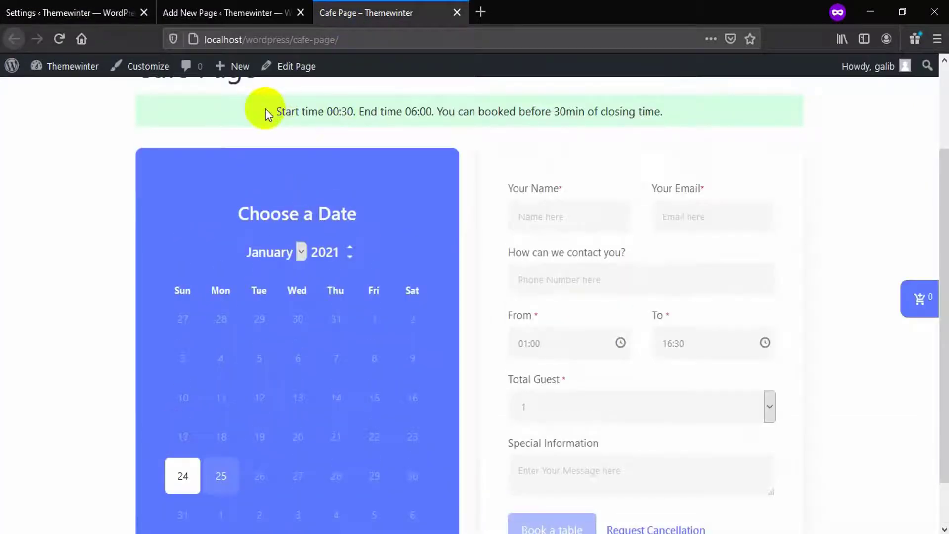
pyautogui.moveTo(264, 112); pyautogui.dragTo(684, 113)
pyautogui.scroll(-2, 537, 249)
pyautogui.click(555, 294)
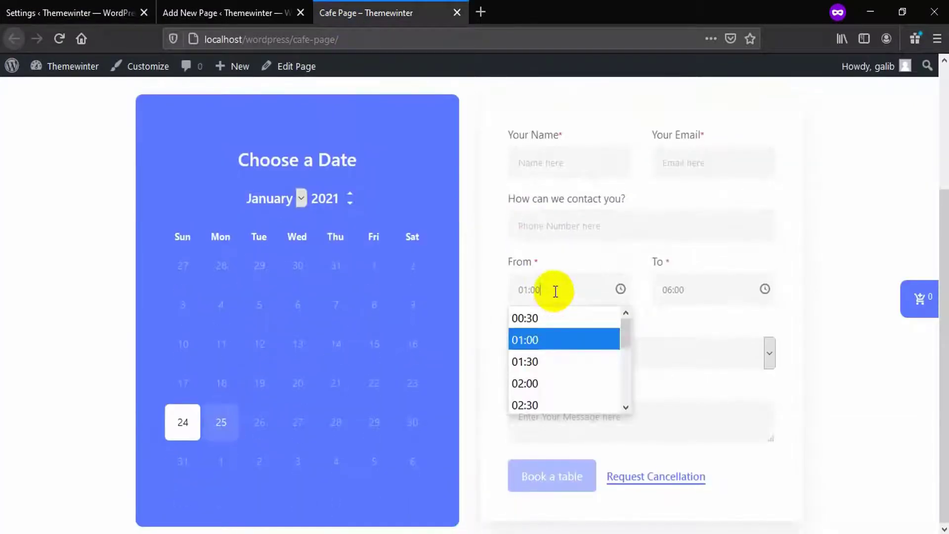
pyautogui.scroll(-3, 540, 373)
pyautogui.click(546, 404)
pyautogui.scroll(3, 544, 283)
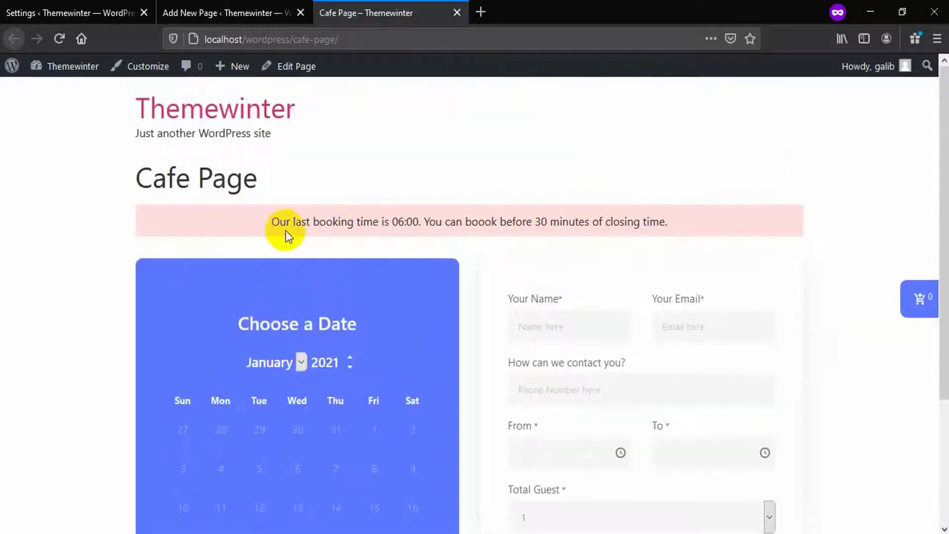
pyautogui.moveTo(272, 221); pyautogui.dragTo(695, 214)
pyautogui.click(695, 220)
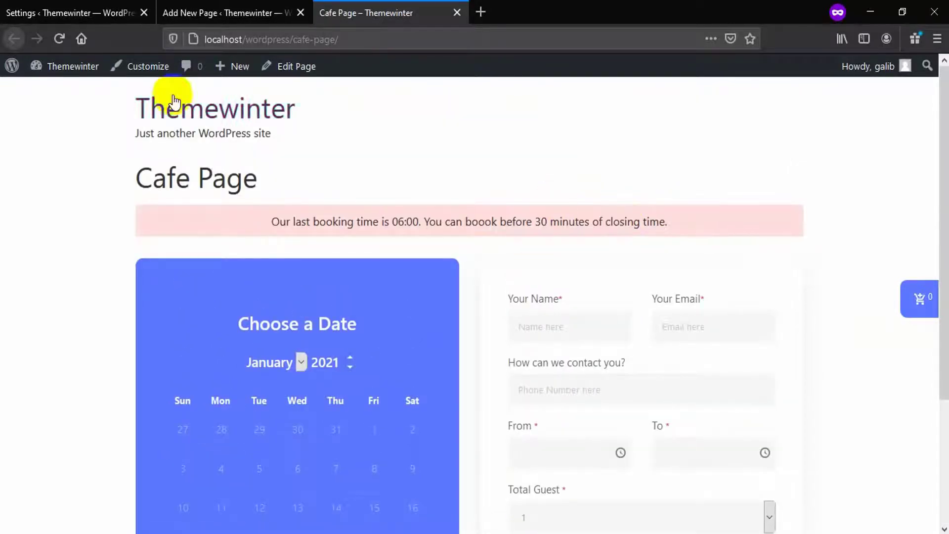
pyautogui.click(52, 13)
# Set the reservation form language to Arabic under Key options and save
pyautogui.click(161, 206)
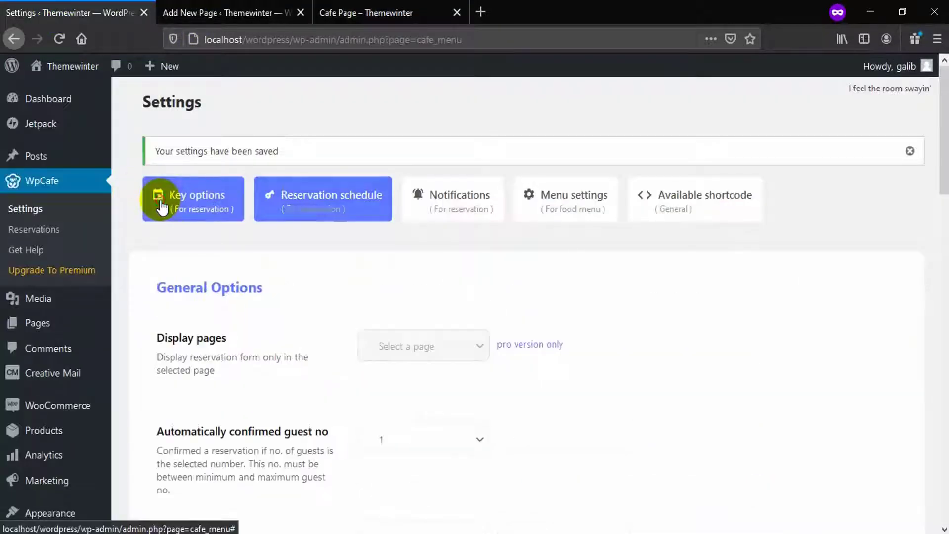
pyautogui.moveTo(943, 132); pyautogui.dragTo(943, 429)
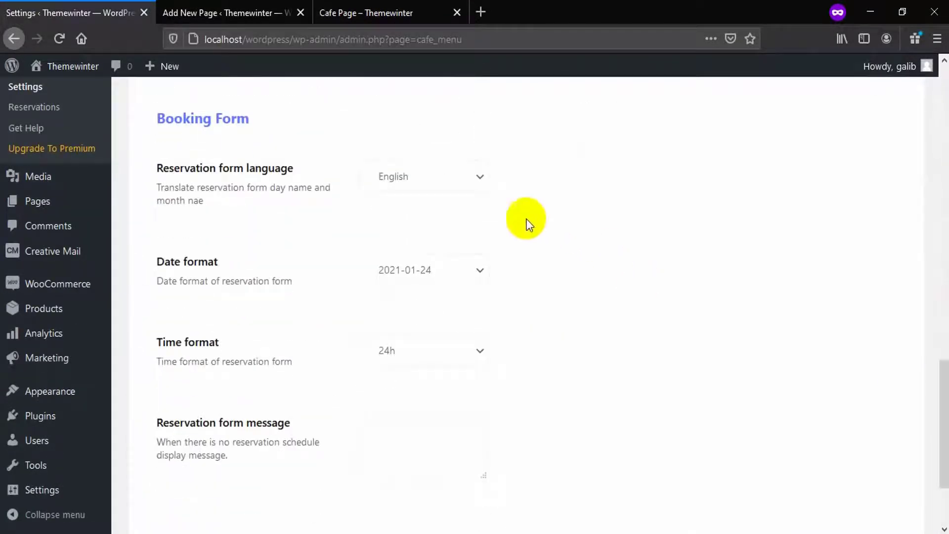
pyautogui.click(432, 187)
pyautogui.click(392, 242)
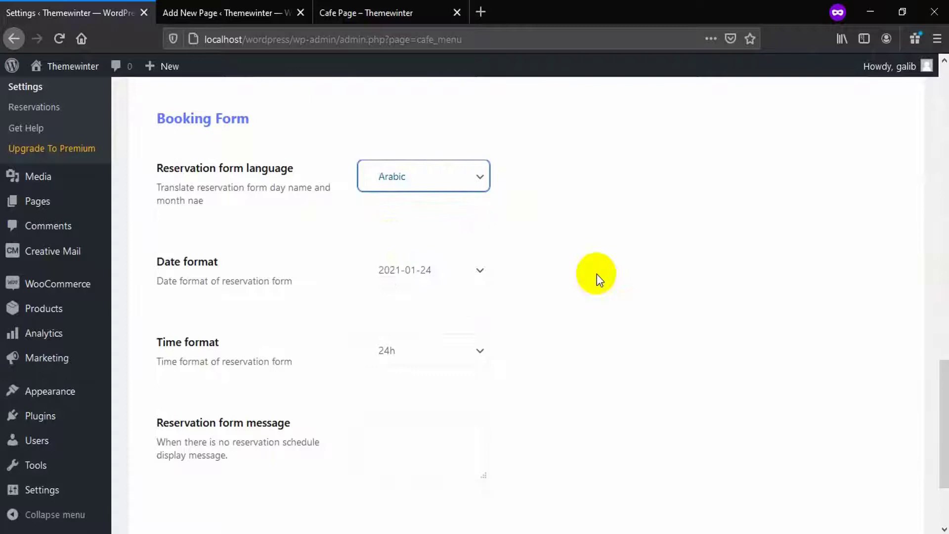
pyautogui.moveTo(945, 374); pyautogui.dragTo(847, 435)
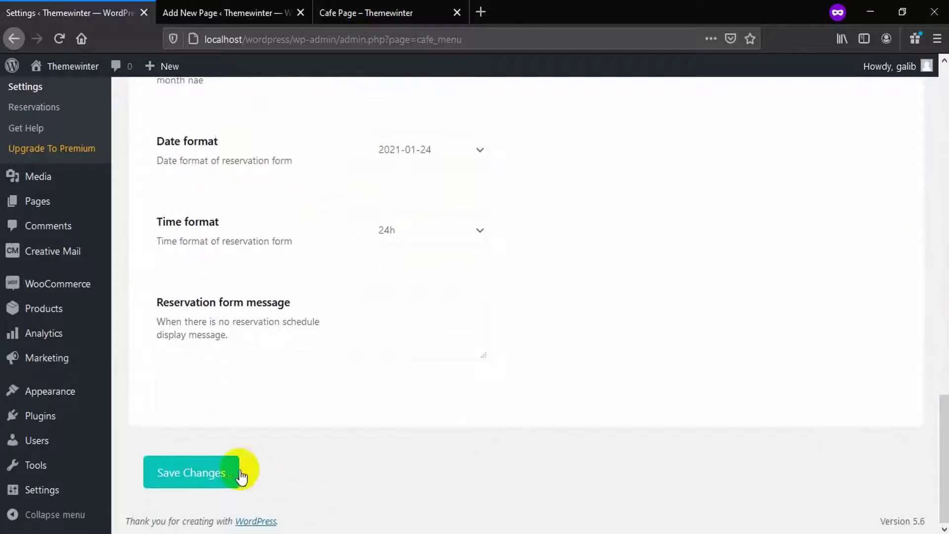
pyautogui.click(221, 479)
# Reload the Cafe Page to confirm the calendar shows Arabic month and day names
pyautogui.hotkey('ctrl', 'Tab')
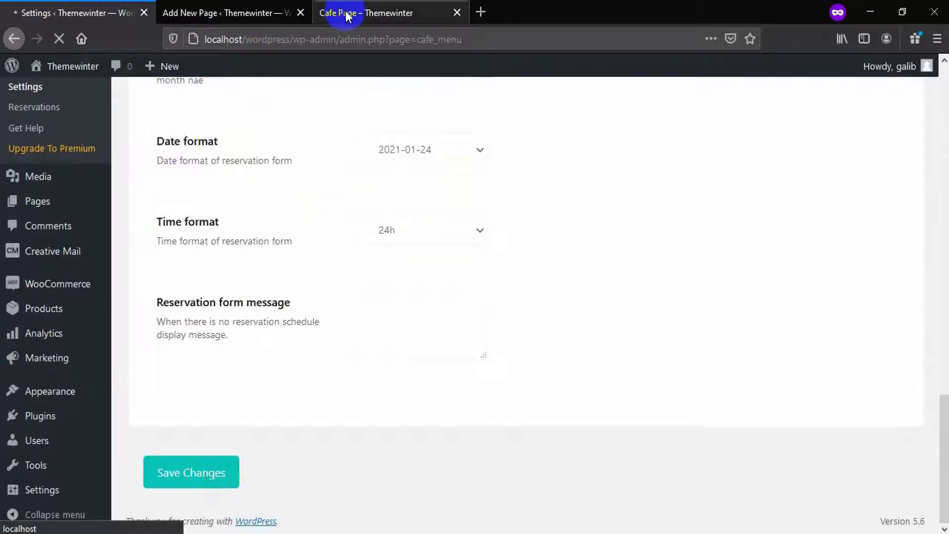
pyautogui.click(54, 41)
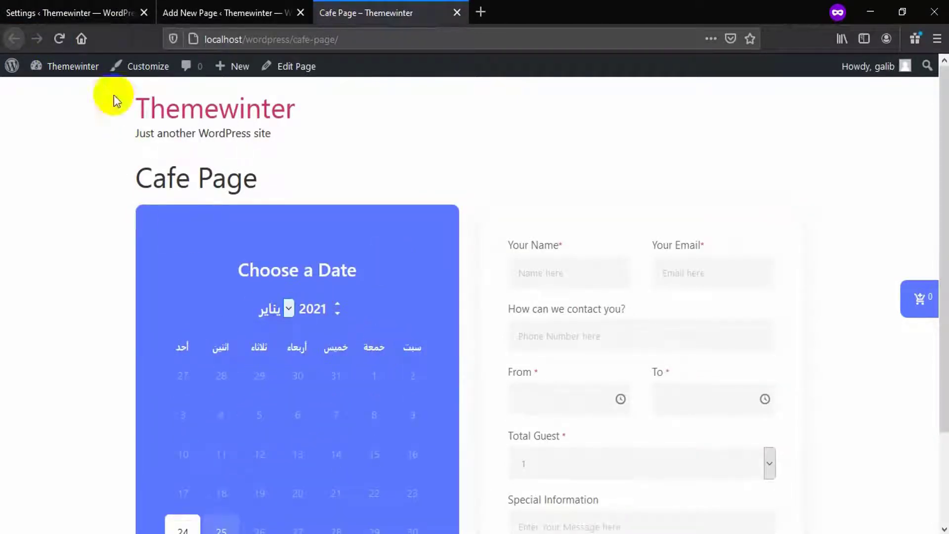
pyautogui.click(88, 16)
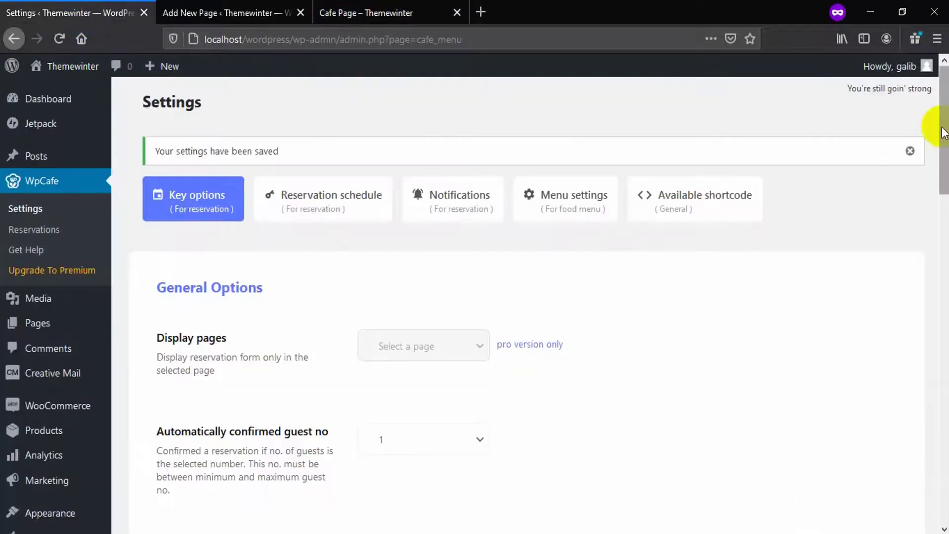
# Try auto-confirming 3 guests and a minimum of 5, which raises a guest-number warning
pyautogui.scroll(-5, 407, 119)
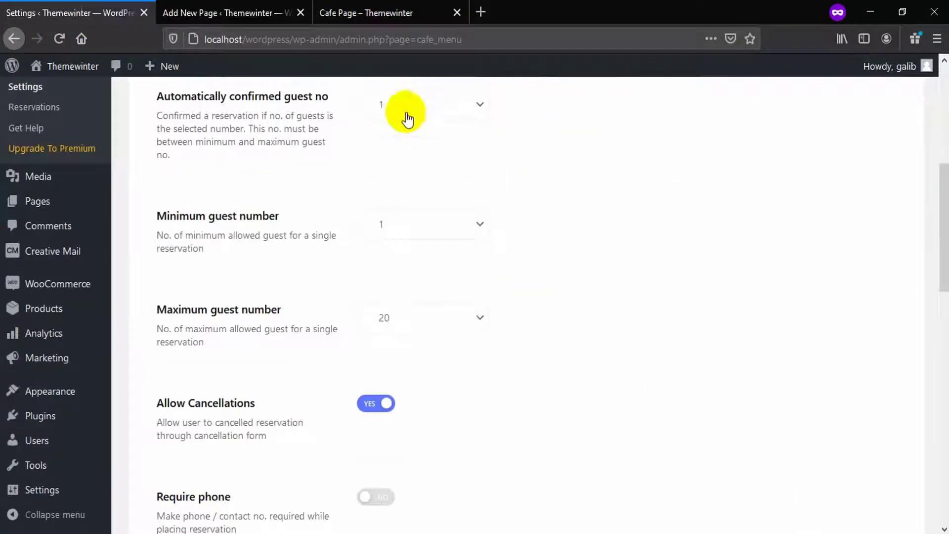
pyautogui.click(398, 114)
pyautogui.click(389, 190)
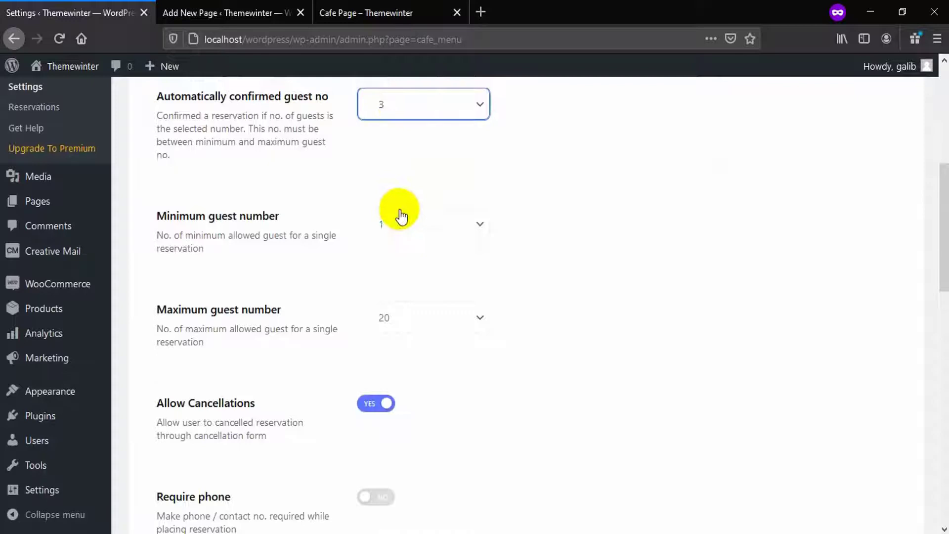
pyautogui.click(408, 230)
pyautogui.click(409, 358)
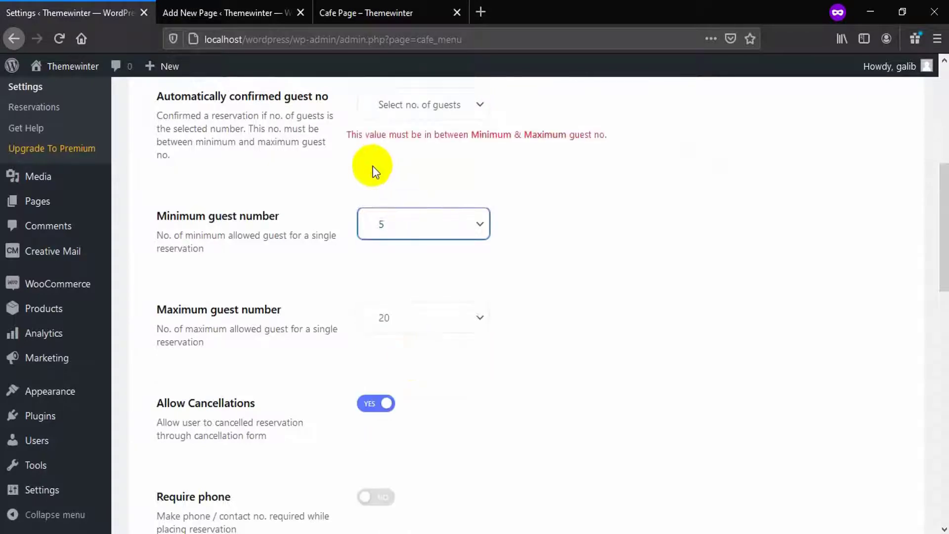
pyautogui.moveTo(607, 134); pyautogui.dragTo(524, 133)
pyautogui.click(482, 141)
# Set minimum and auto-confirmed guests to 4 and maximum to 15, then save
pyautogui.scroll(2, 508, 296)
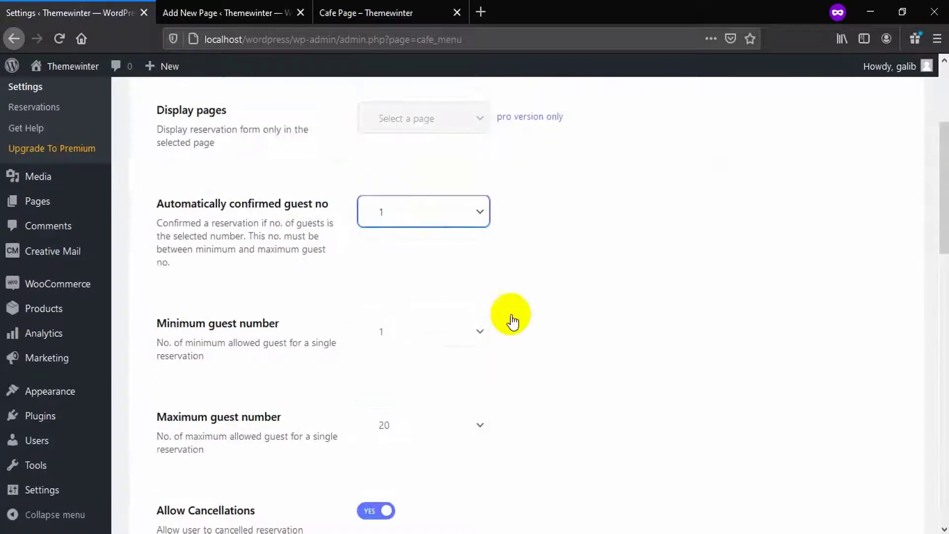
pyautogui.click(420, 331)
pyautogui.click(420, 146)
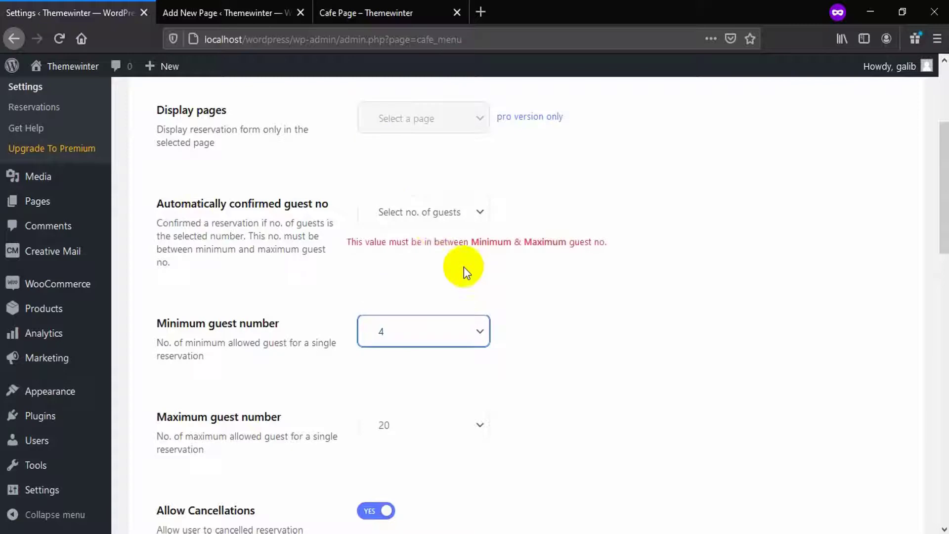
pyautogui.click(430, 212)
pyautogui.click(398, 319)
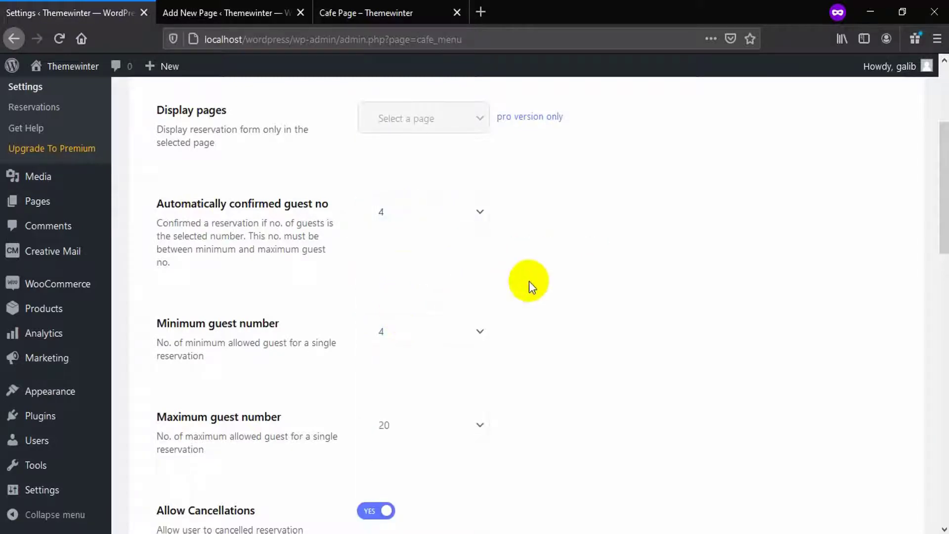
pyautogui.scroll(-5, 529, 281)
pyautogui.click(423, 208)
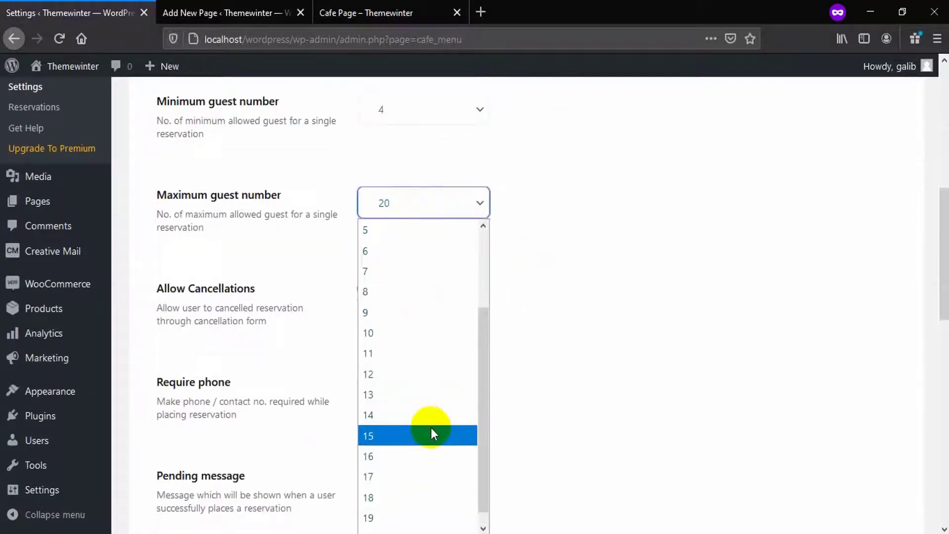
pyautogui.click(431, 435)
pyautogui.moveTo(932, 205); pyautogui.dragTo(937, 395)
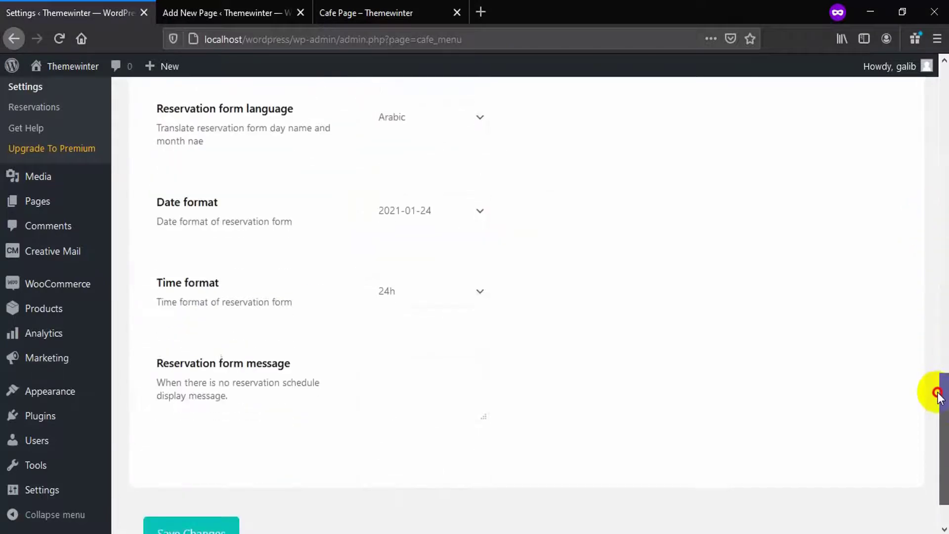
pyautogui.click(217, 525)
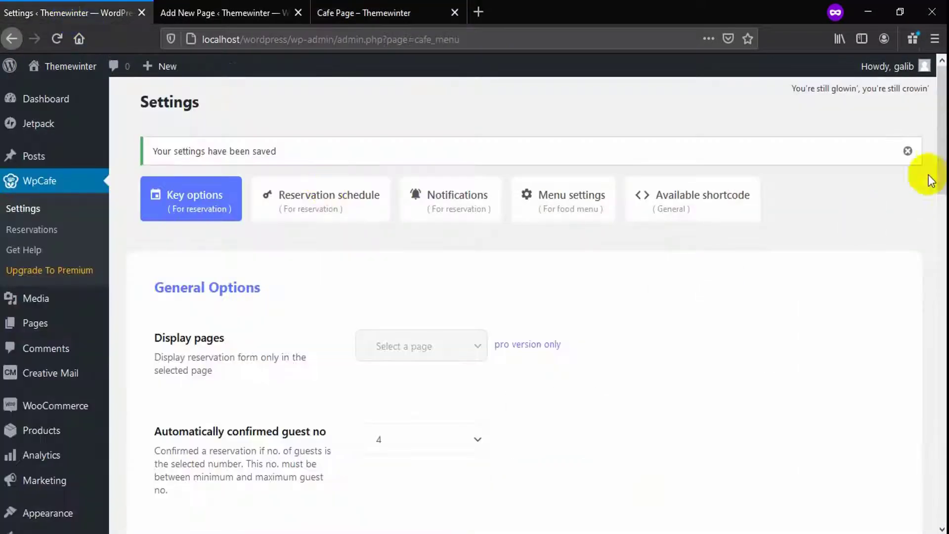
# Change the reservation form's time format to 12h and save
pyautogui.scroll(-15, 928, 180)
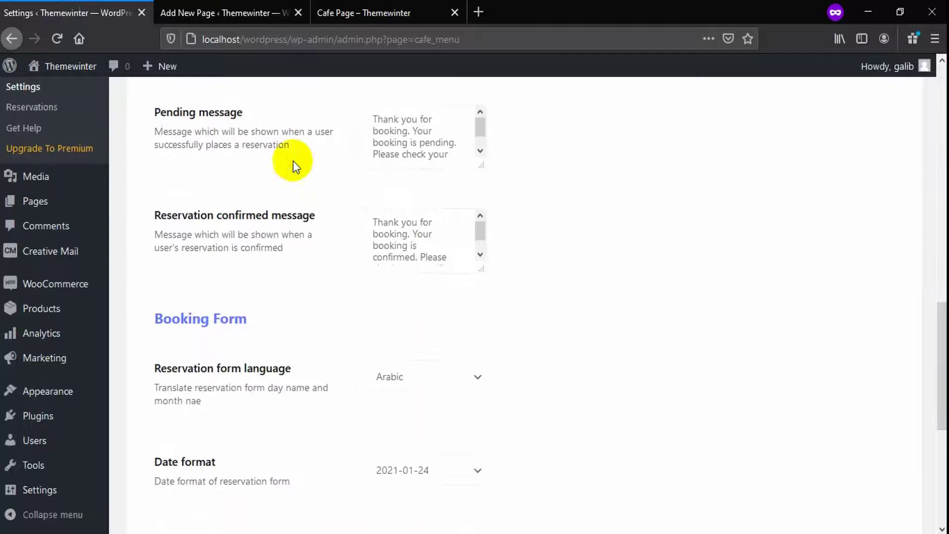
pyautogui.click(440, 470)
pyautogui.moveTo(934, 354); pyautogui.dragTo(934, 433)
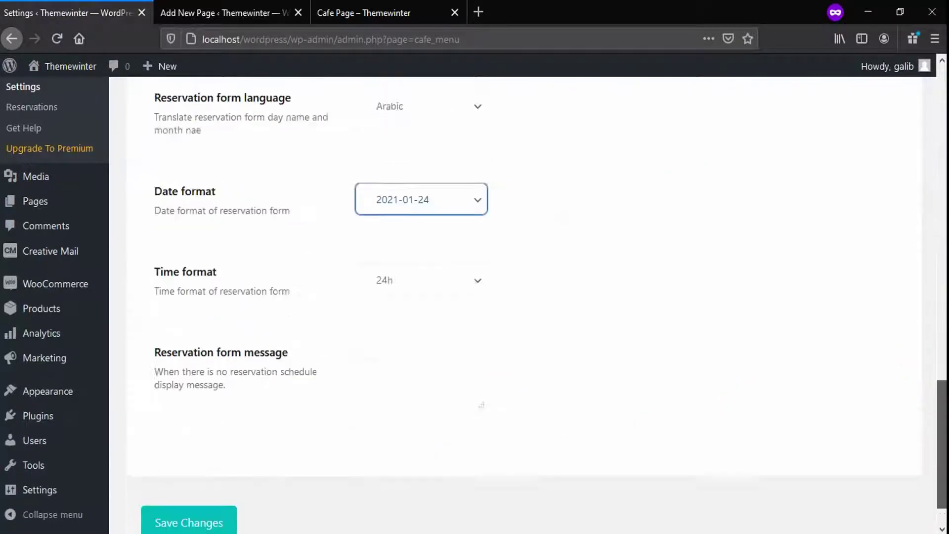
pyautogui.scroll(-2, 433, 318)
pyautogui.click(413, 237)
pyautogui.click(409, 273)
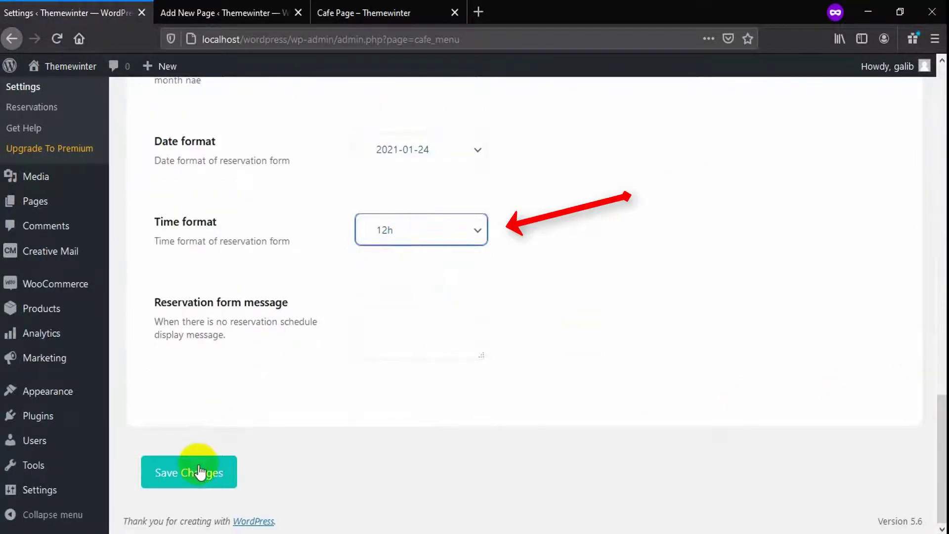
pyautogui.click(200, 472)
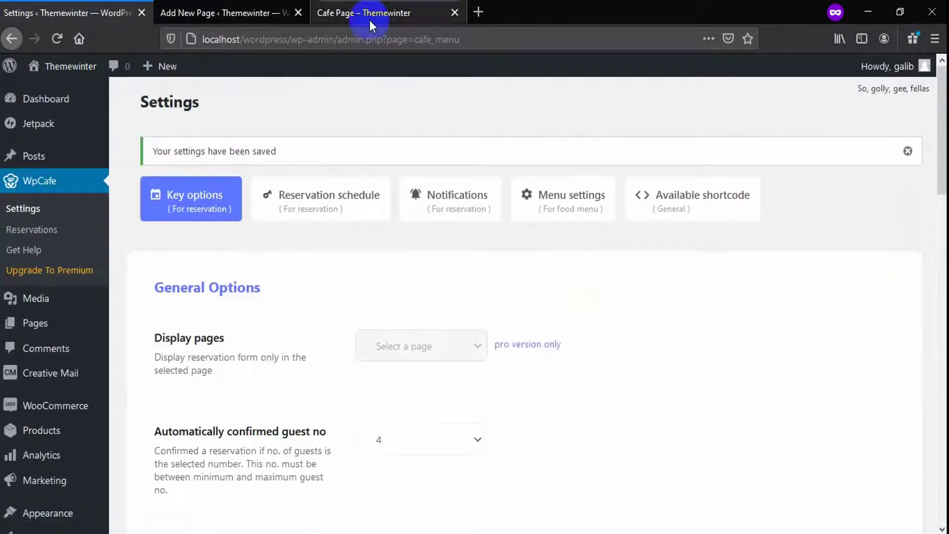
# Reload the Cafe Page and enter the guest's name, e-mail address and phone number
pyautogui.click(370, 20)
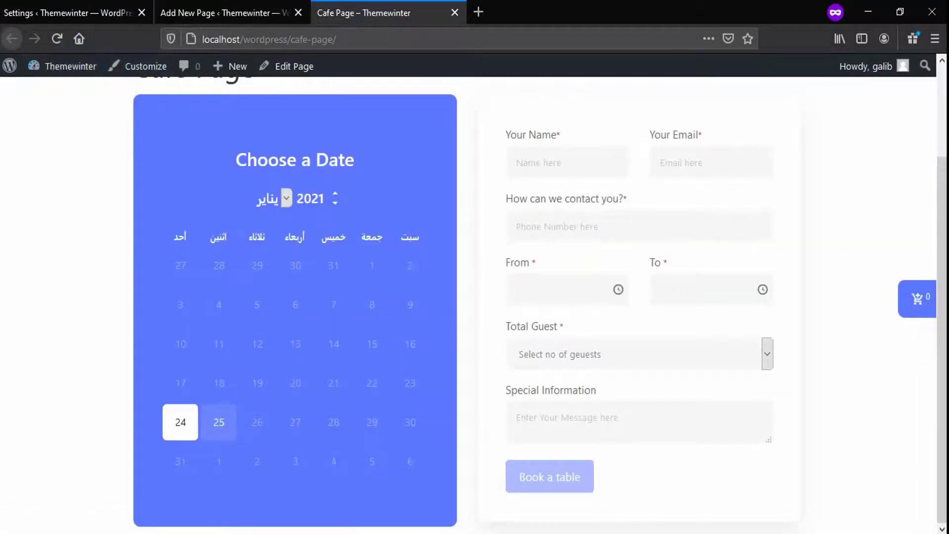
pyautogui.click(57, 38)
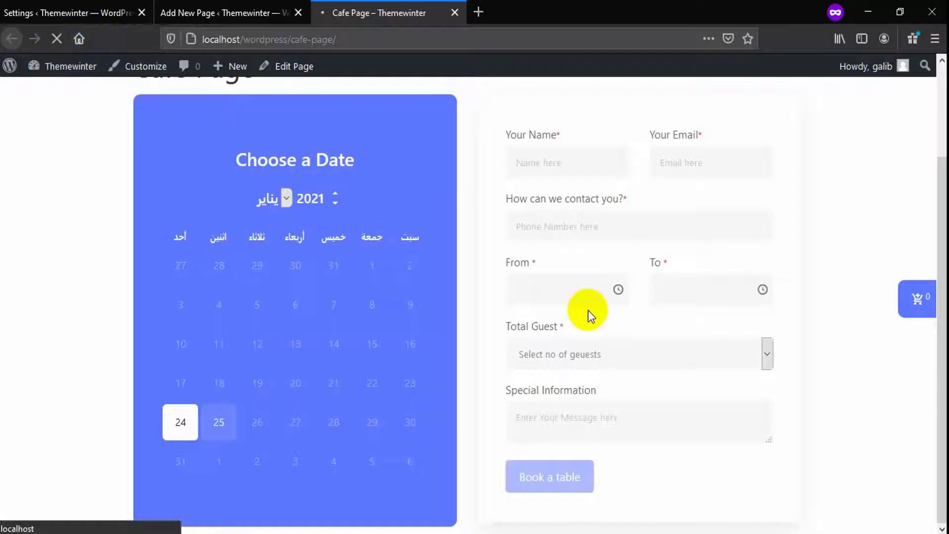
pyautogui.click(181, 422)
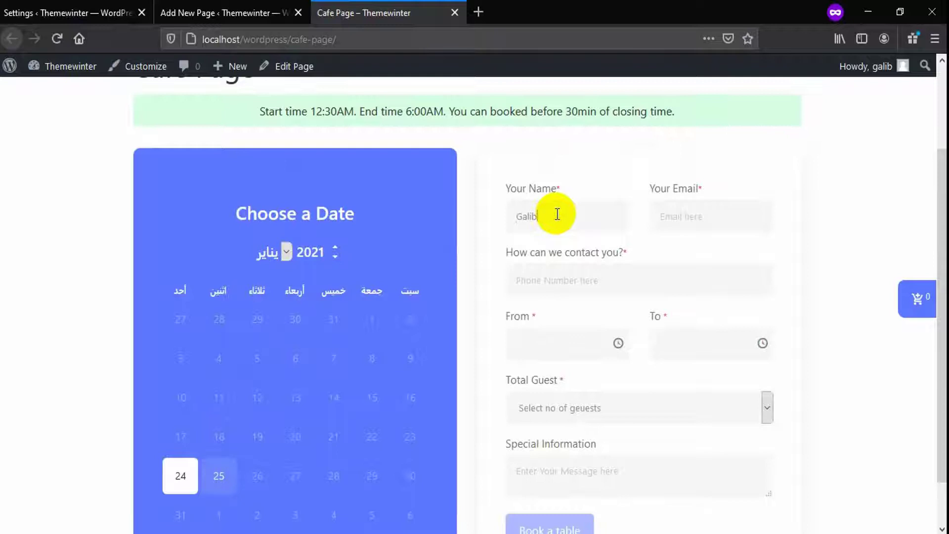
pyautogui.click(697, 224)
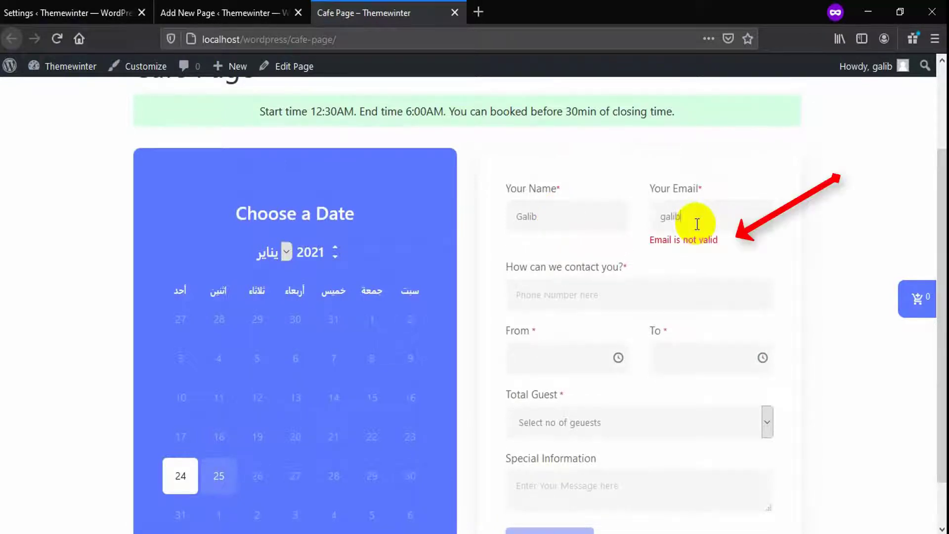
pyautogui.moveTo(652, 239); pyautogui.dragTo(721, 240)
pyautogui.click(691, 223)
pyautogui.write('@gmail.com')
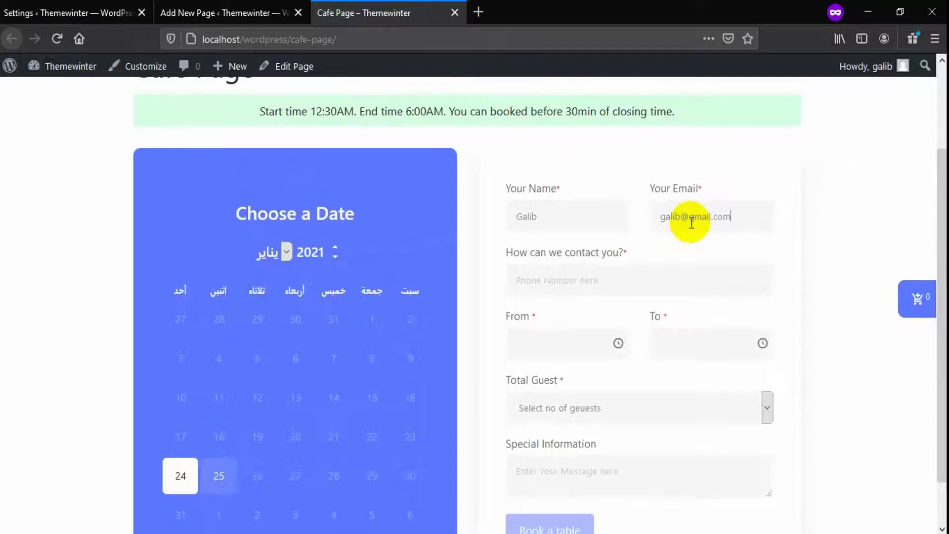
pyautogui.click(601, 292)
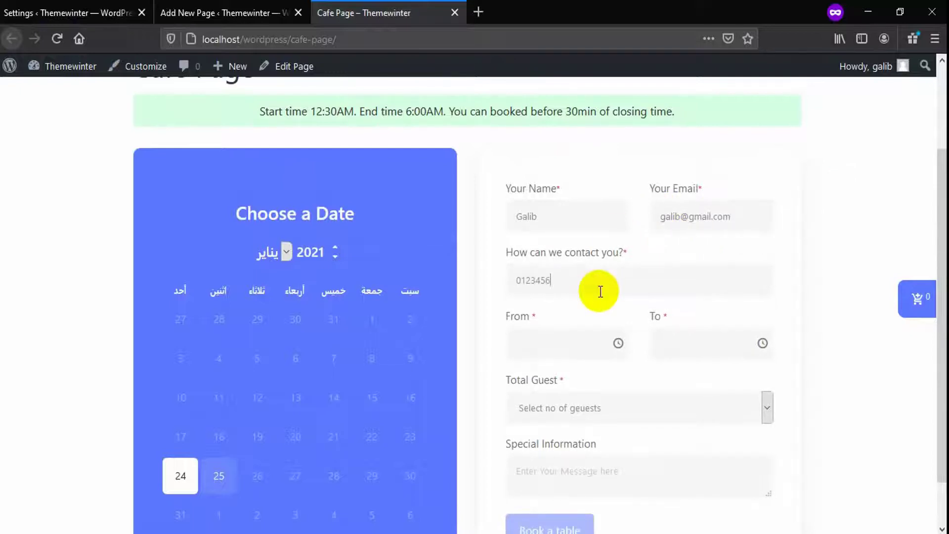
# Set the booking time from 01:00 AM to 05:00 AM for 5 guests
pyautogui.click(563, 343)
pyautogui.click(554, 393)
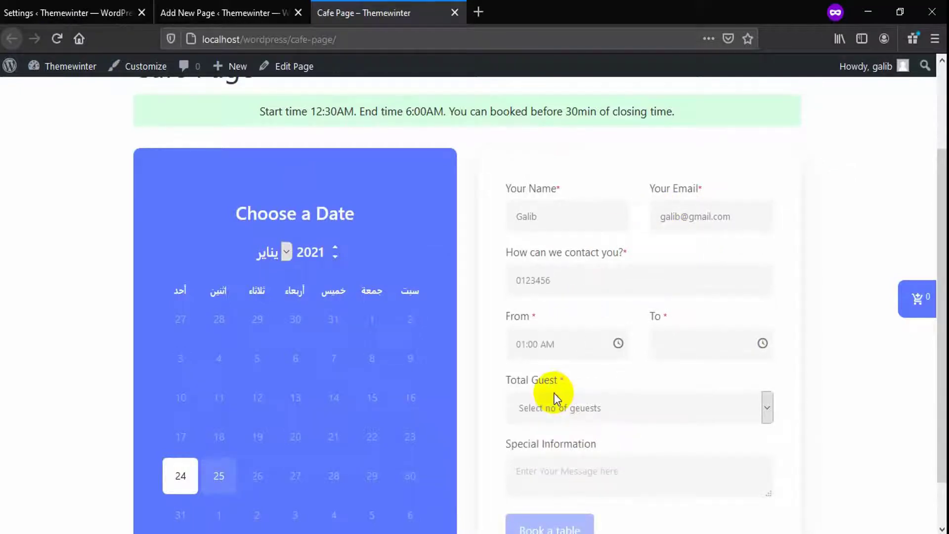
pyautogui.click(672, 341)
pyautogui.click(668, 420)
pyautogui.scroll(-2, 642, 411)
pyautogui.click(594, 355)
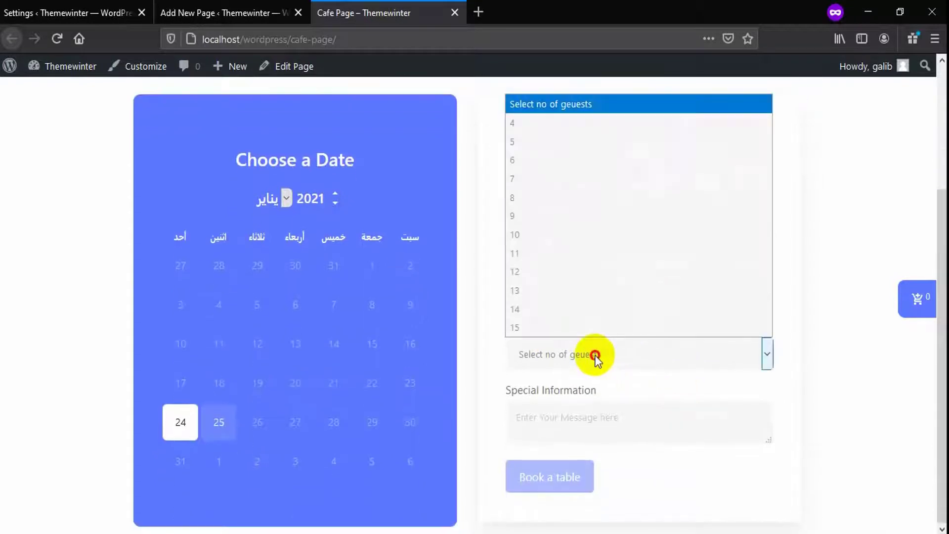
pyautogui.click(548, 142)
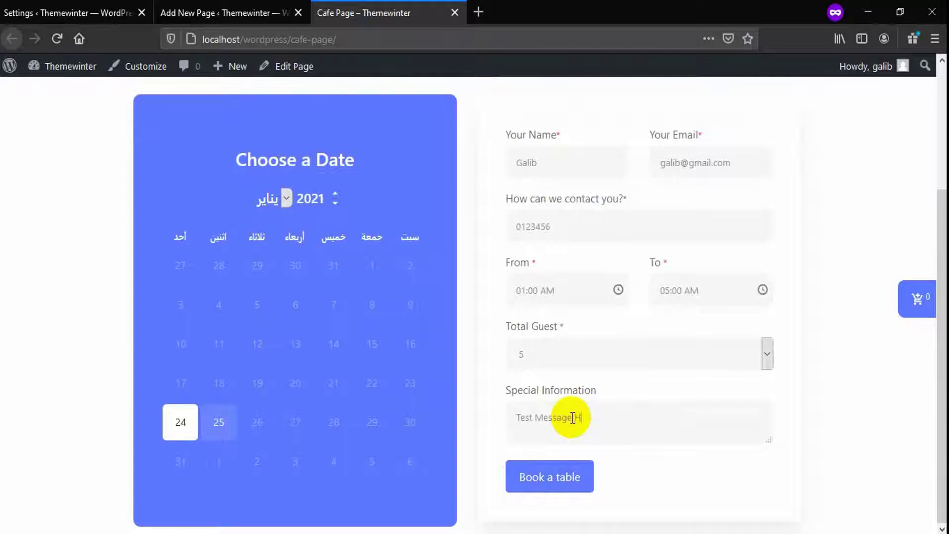
# Submit the table booking and confirm it, leaving it pending
pyautogui.click(568, 482)
pyautogui.click(561, 452)
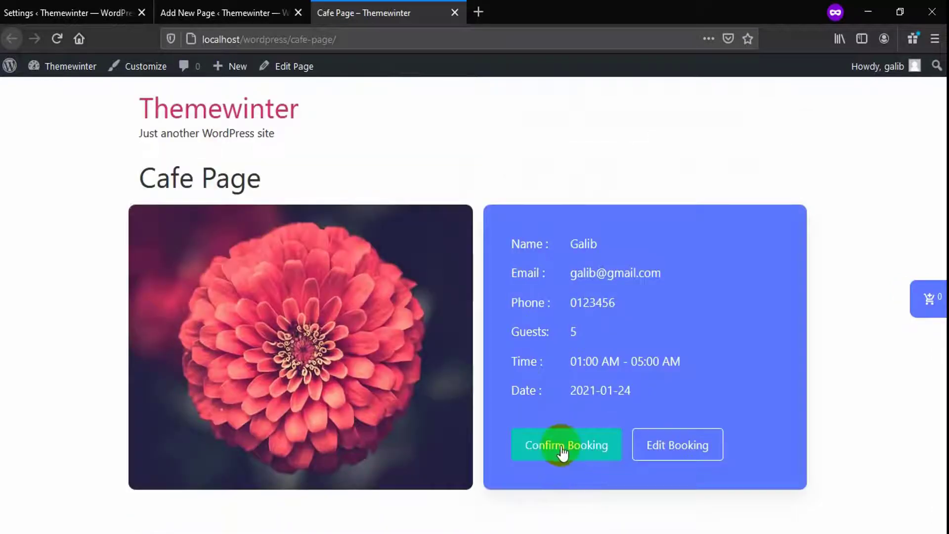
pyautogui.click(539, 460)
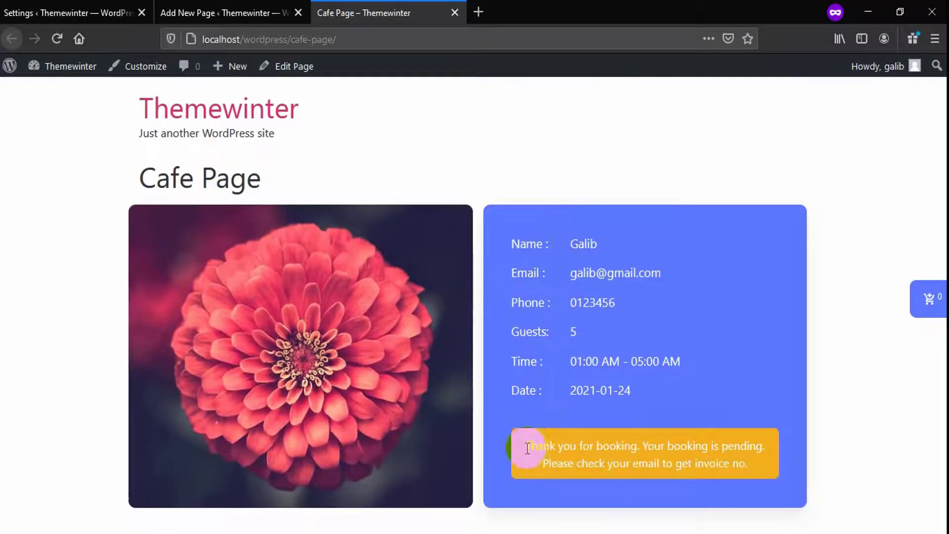
pyautogui.moveTo(527, 448); pyautogui.dragTo(752, 462)
pyautogui.click(158, 180)
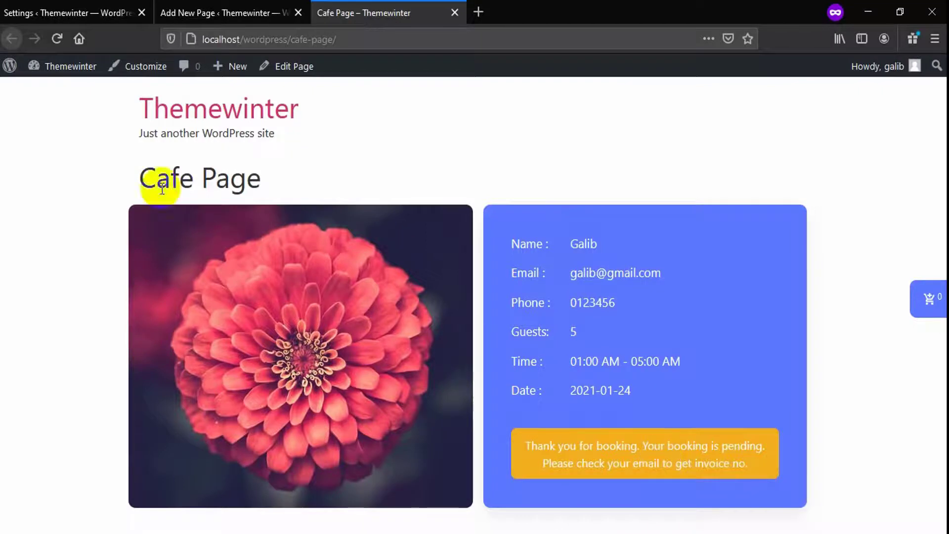
# Review the Pending and Reservation confirmed message texts in the WpCafe settings
pyautogui.click(97, 18)
pyautogui.moveTo(932, 186); pyautogui.dragTo(932, 312)
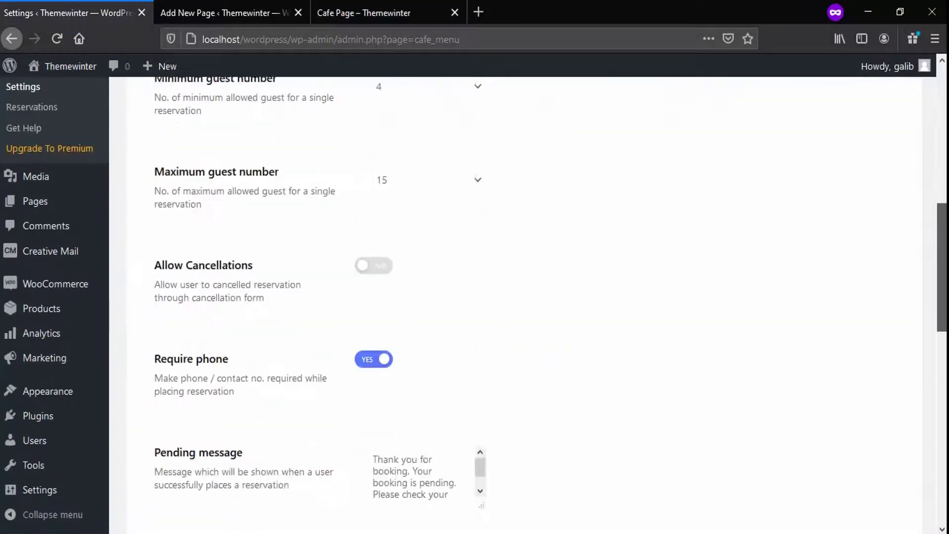
pyautogui.scroll(-5, 524, 297)
pyautogui.click(155, 205)
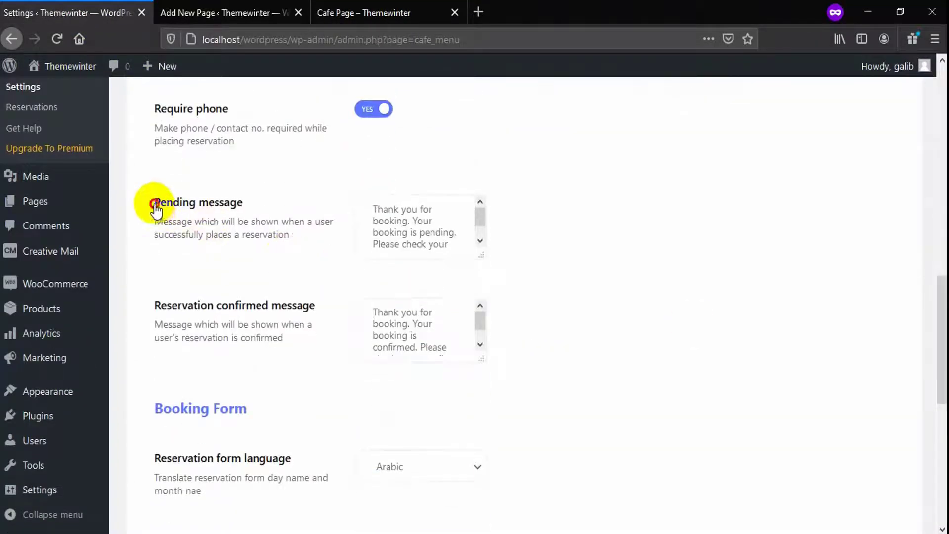
pyautogui.moveTo(155, 204); pyautogui.dragTo(243, 197)
pyautogui.click(243, 197)
pyautogui.moveTo(271, 303); pyautogui.dragTo(158, 312)
pyautogui.click(201, 307)
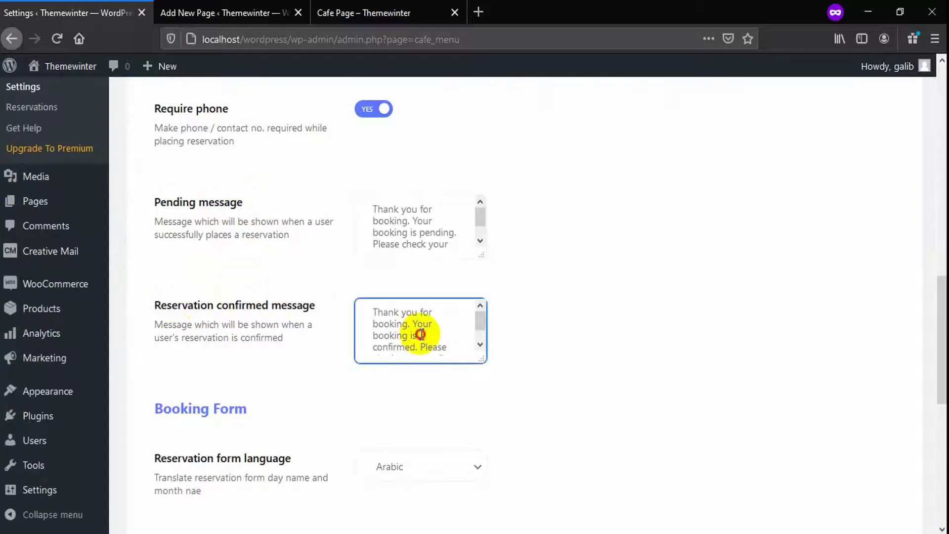
pyautogui.click(426, 236)
# Switch Allow Cancellations to YES, save, and return to the Cafe Page
pyautogui.scroll(4, 843, 229)
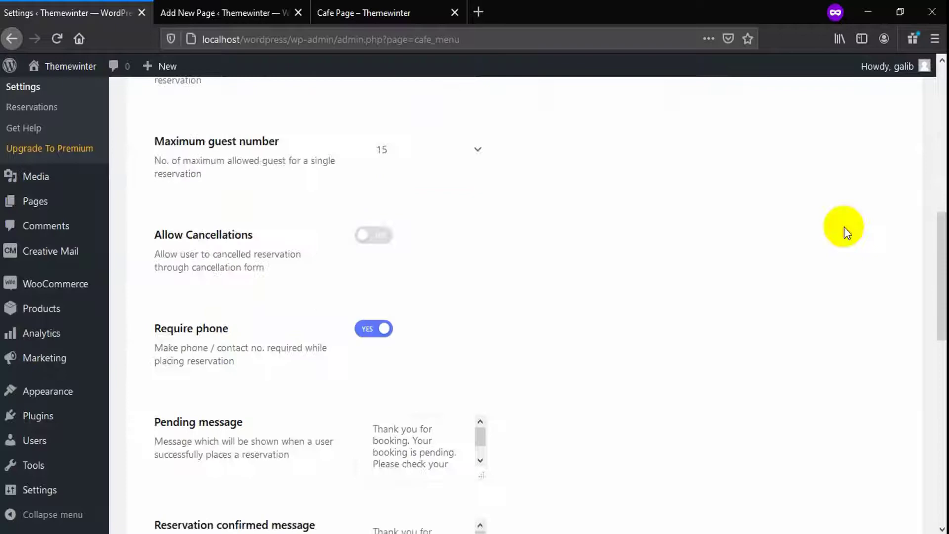
pyautogui.click(380, 236)
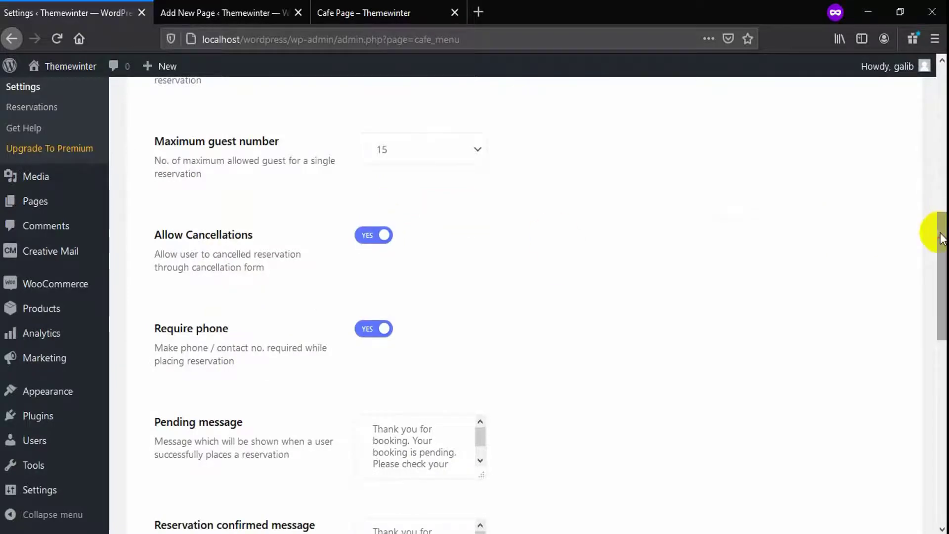
pyautogui.moveTo(938, 237); pyautogui.dragTo(939, 420)
pyautogui.click(184, 473)
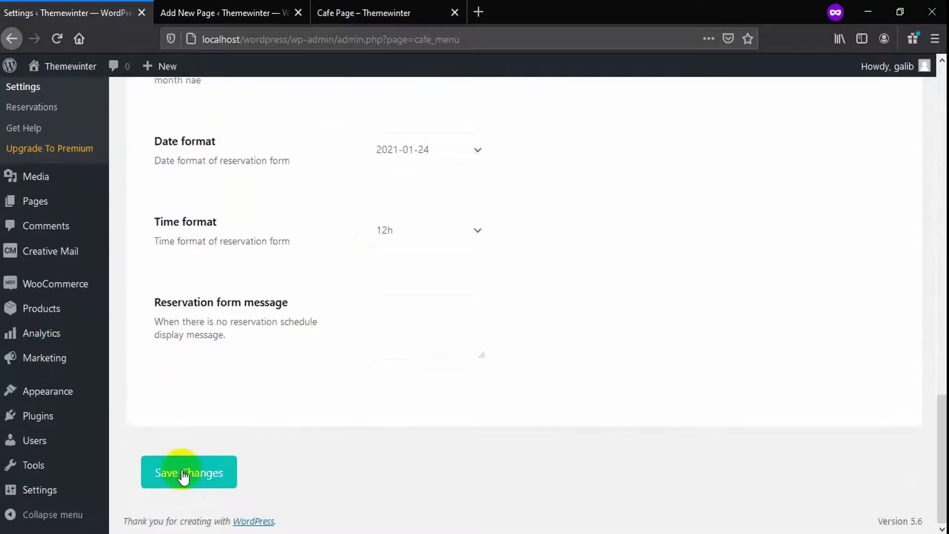
pyautogui.click(357, 13)
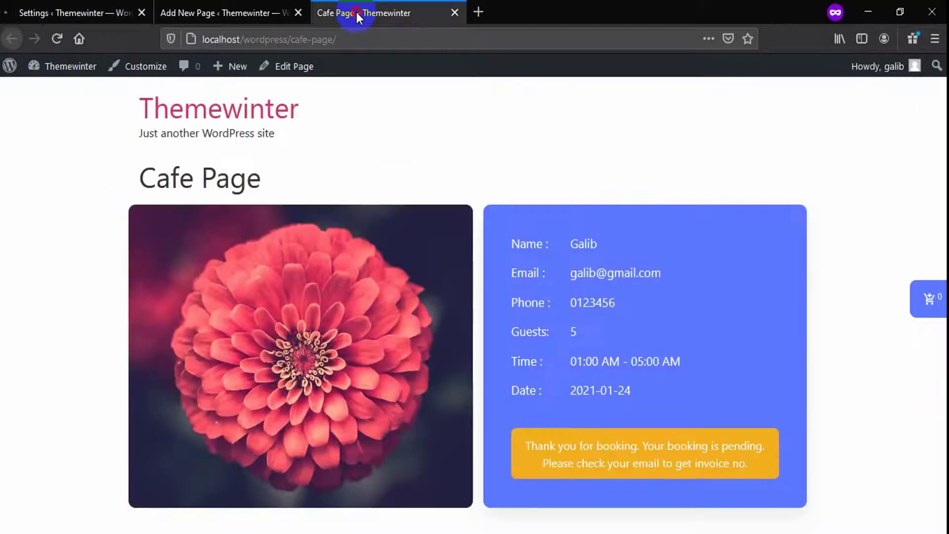
# Reload the Cafe Page and bring up the Request Cancellation form
pyautogui.click(56, 38)
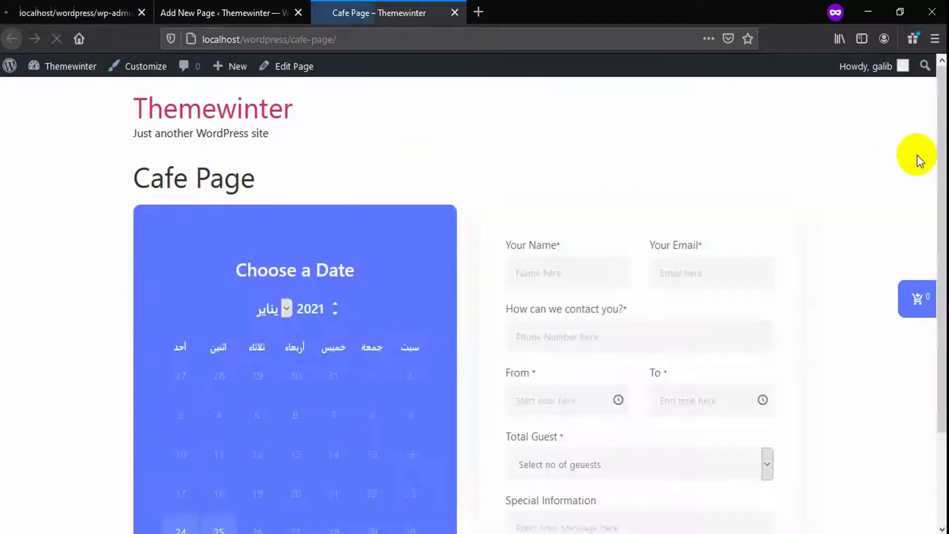
pyautogui.scroll(-2, 932, 127)
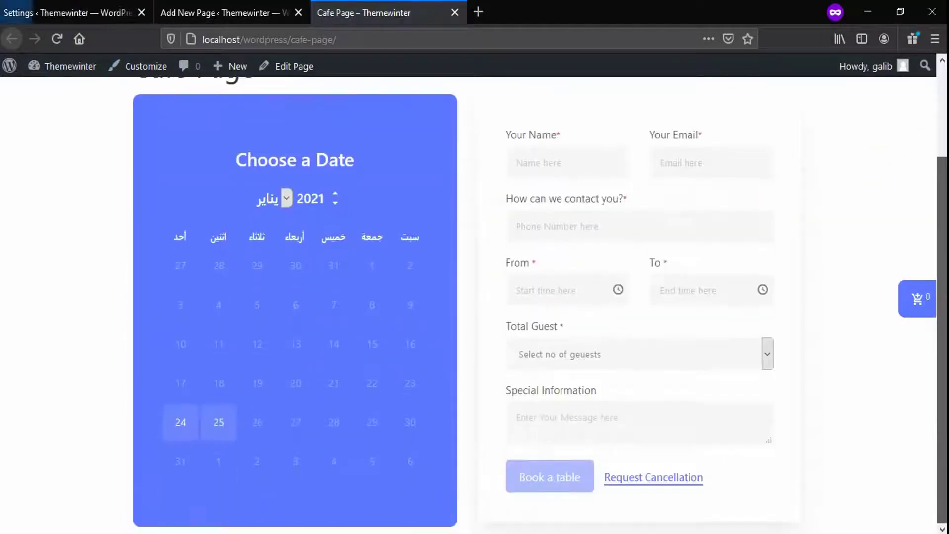
pyautogui.click(657, 480)
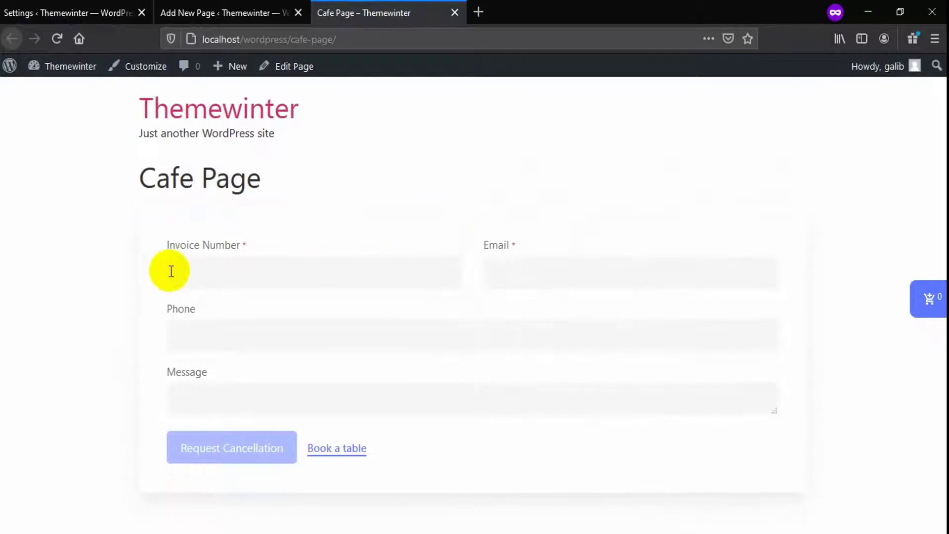
pyautogui.click(575, 276)
pyautogui.click(243, 339)
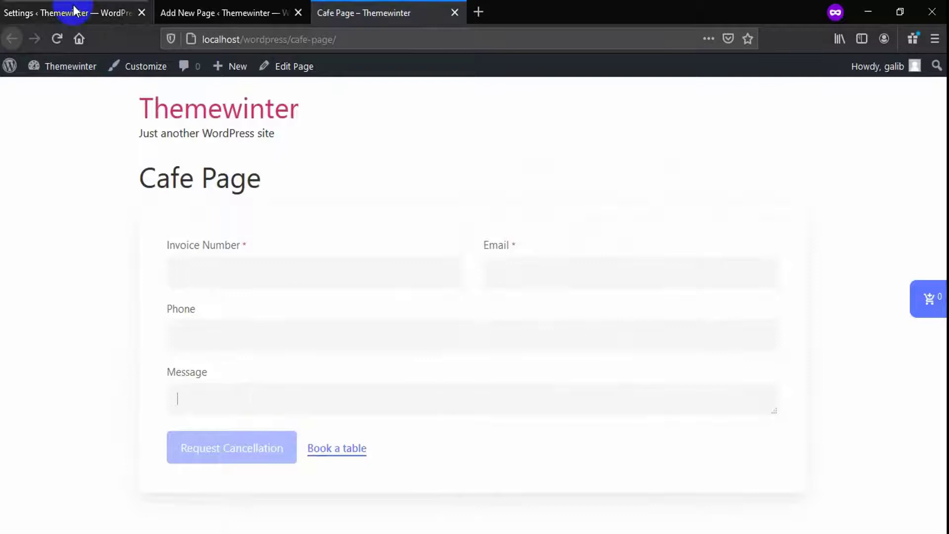
# Copy the booking's invoice number from WpCafe Reservations into the Invoice Number field
pyautogui.click(74, 13)
pyautogui.click(36, 231)
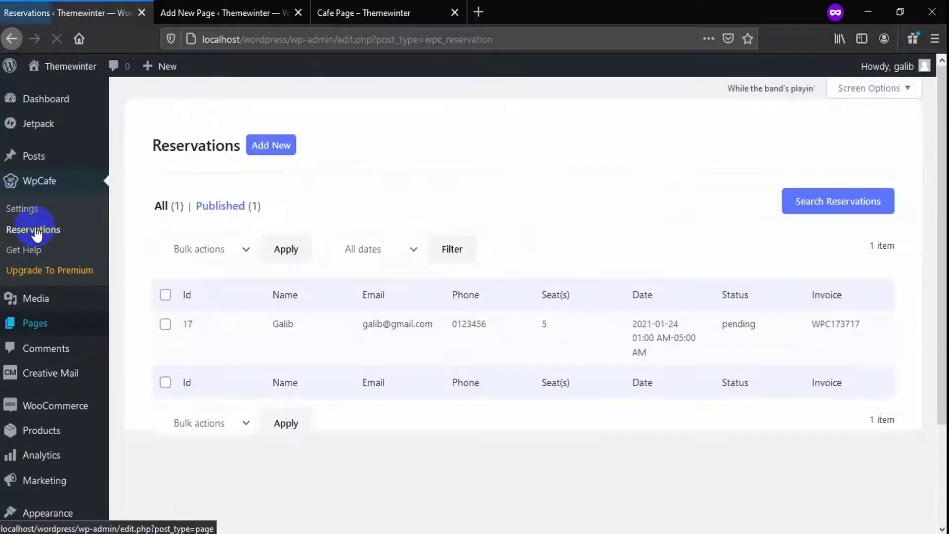
pyautogui.doubleClick(808, 326)
pyautogui.hotkey('ctrl', 'c')
pyautogui.click(402, 11)
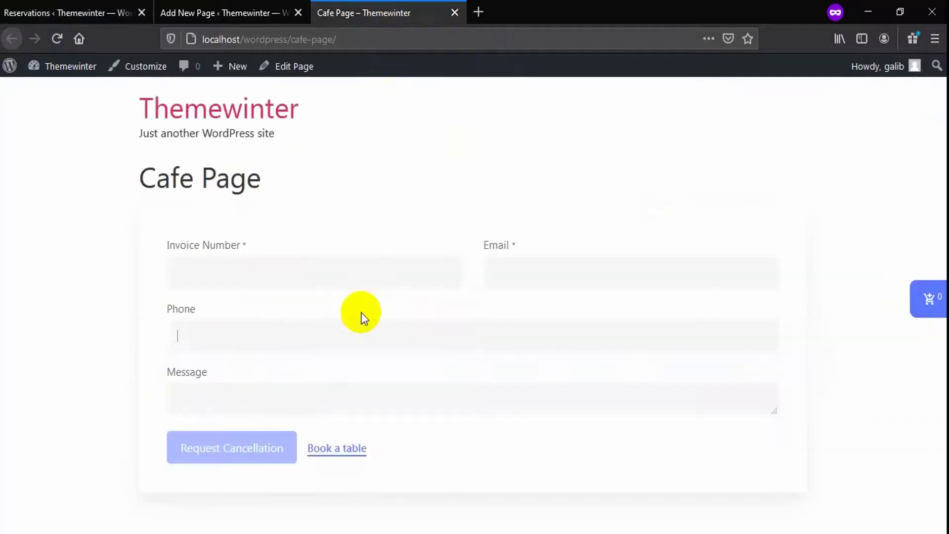
pyautogui.click(339, 271)
pyautogui.hotkey('ctrl', 'v')
# Copy the booking's e-mail into the Email field and submit the cancellation request
pyautogui.click(20, 12)
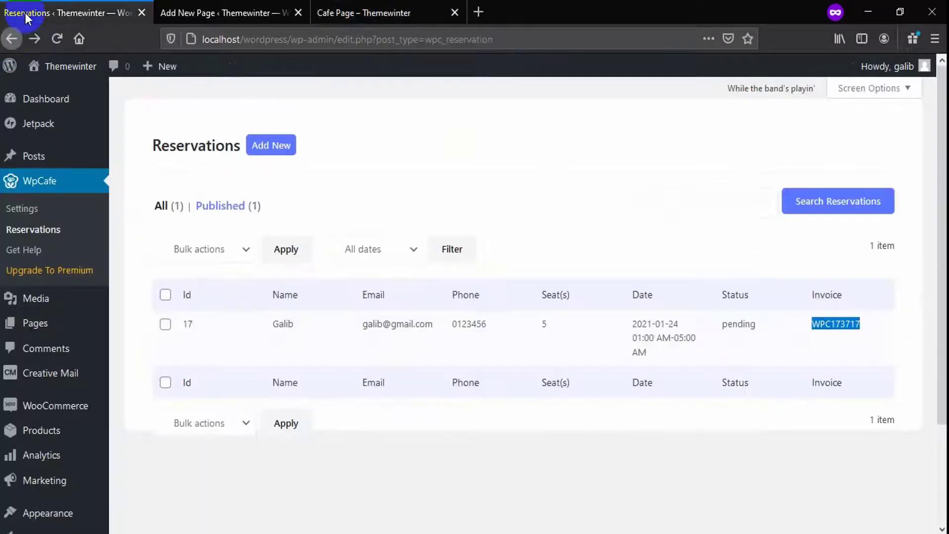
pyautogui.moveTo(432, 325); pyautogui.dragTo(362, 325)
pyautogui.hotkey('ctrl', 'c')
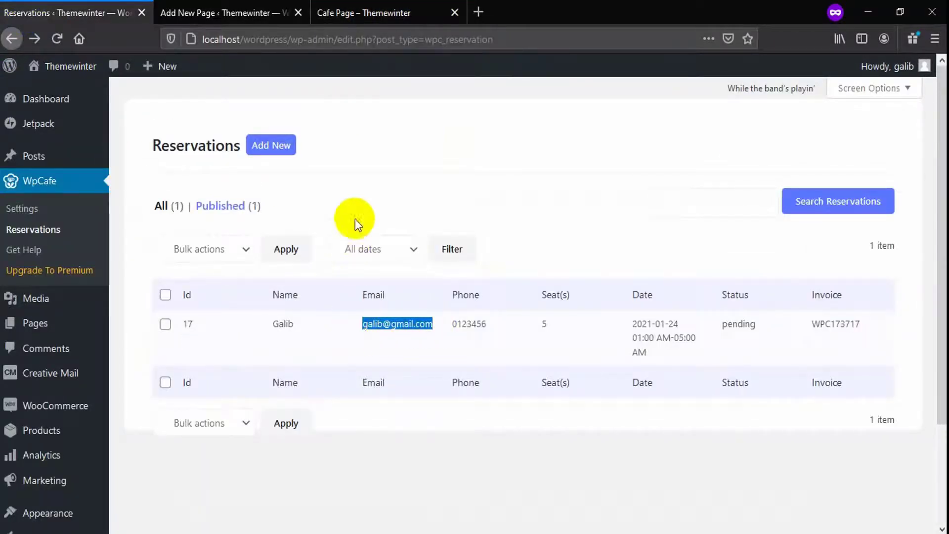
pyautogui.click(364, 13)
pyautogui.click(530, 270)
pyautogui.hotkey('ctrl', 'v')
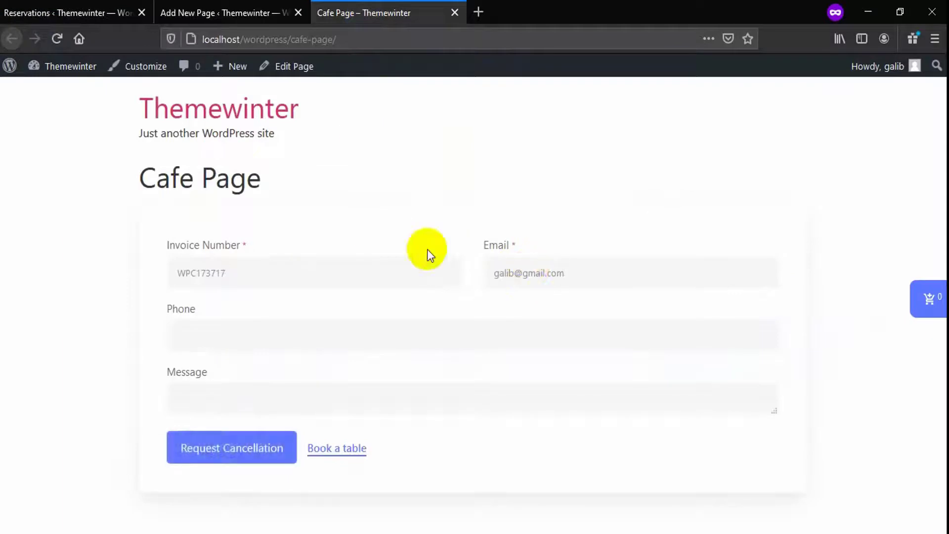
pyautogui.click(212, 462)
pyautogui.moveTo(588, 229); pyautogui.dragTo(375, 228)
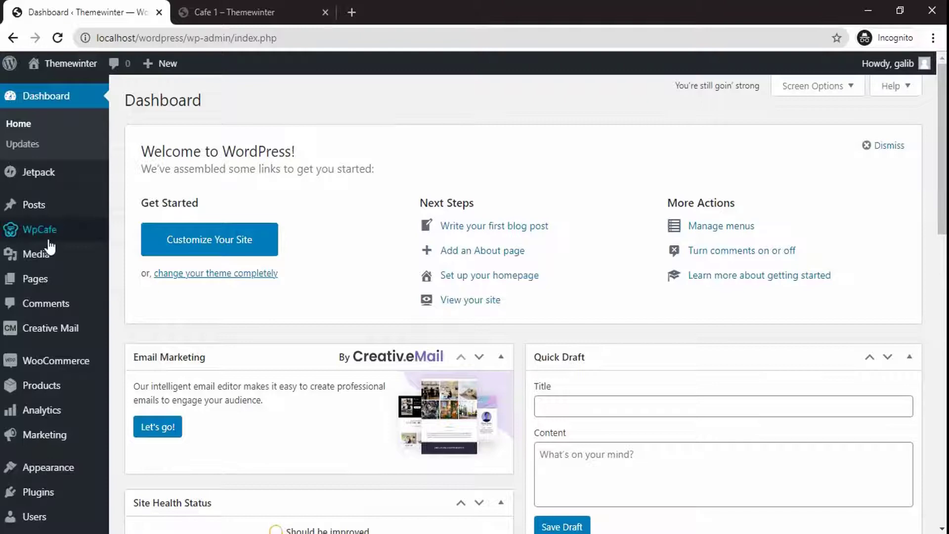
# Select Cafe 1 in the Display pages dropdown of WpCafe Key options
pyautogui.click(53, 240)
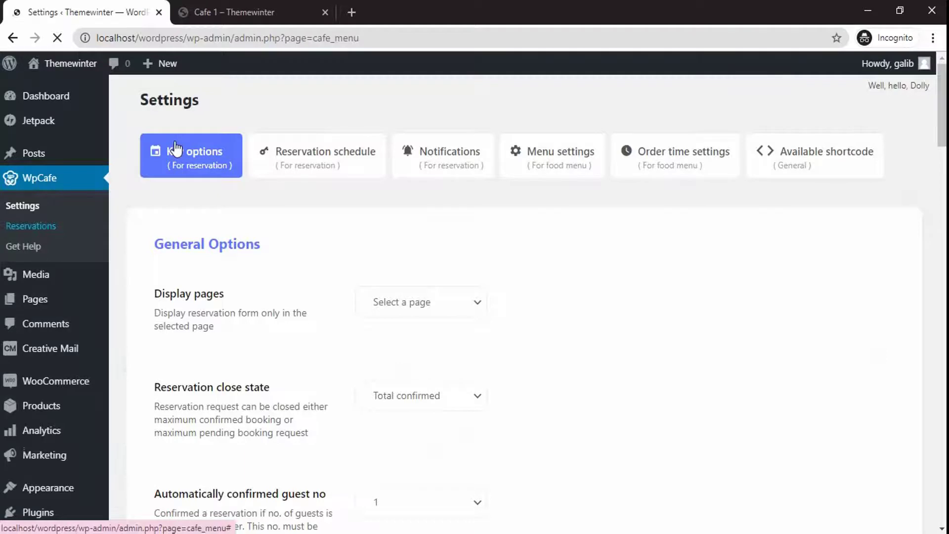
pyautogui.click(464, 303)
pyautogui.click(420, 336)
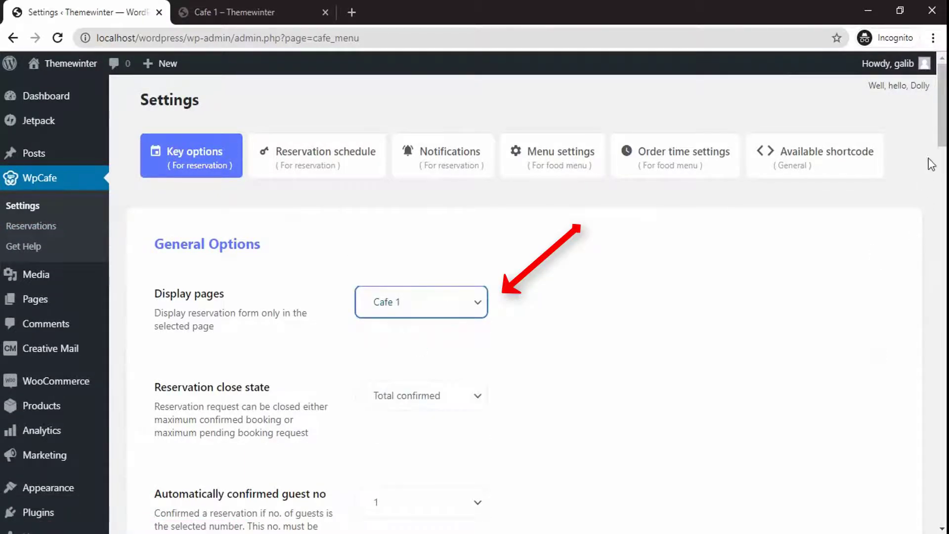
pyautogui.moveTo(941, 136); pyautogui.dragTo(941, 297)
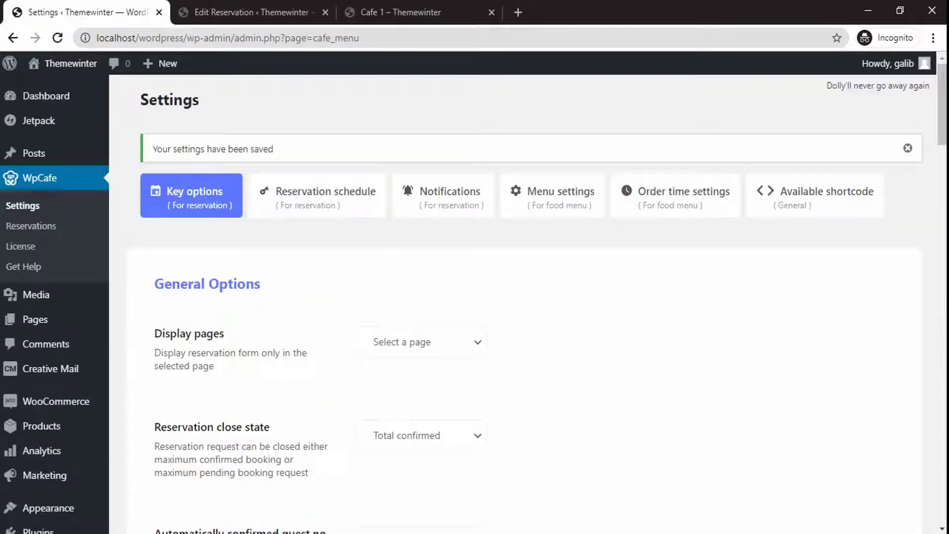
# Set button text 'Book a table', an Address extra field with placeholder Address, and save
pyautogui.moveTo(941, 118); pyautogui.dragTo(942, 345)
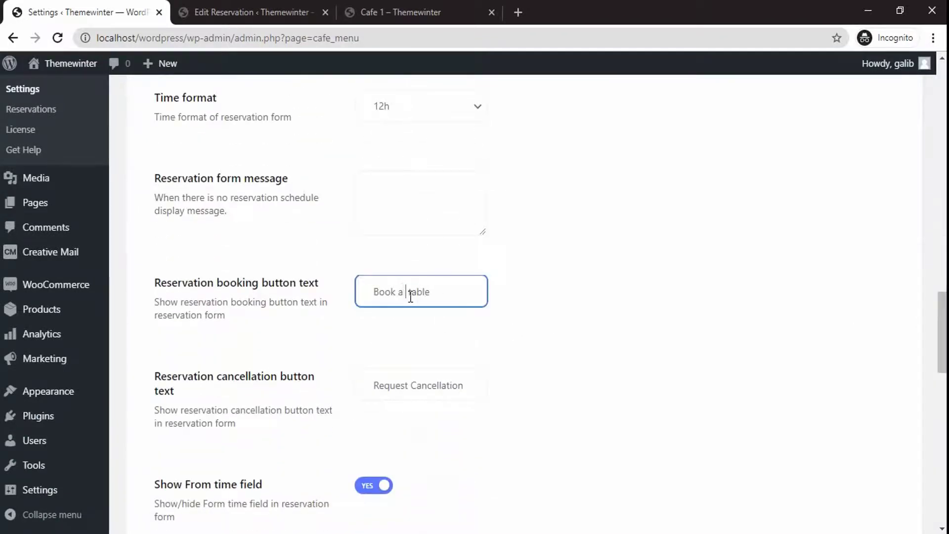
pyautogui.moveTo(942, 316); pyautogui.dragTo(943, 434)
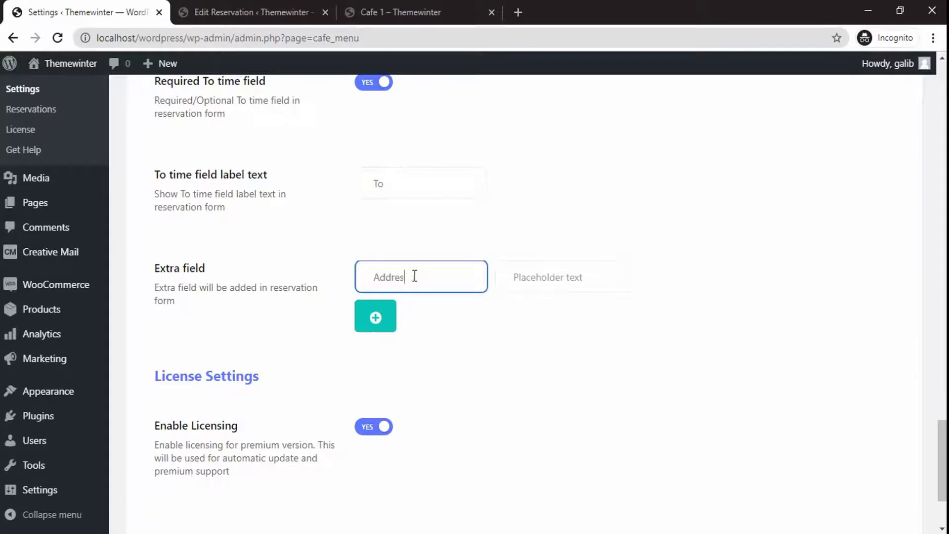
pyautogui.click(553, 285)
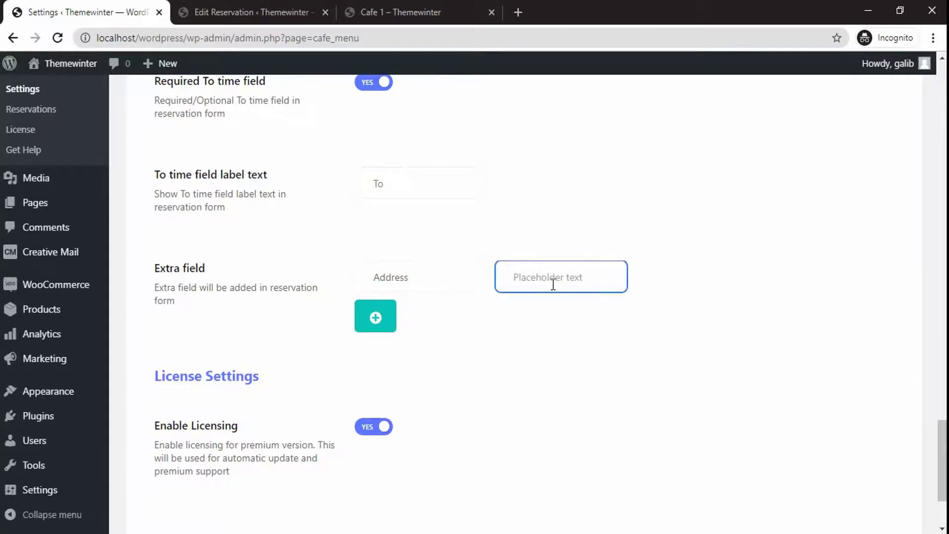
pyautogui.moveTo(942, 431); pyautogui.dragTo(829, 454)
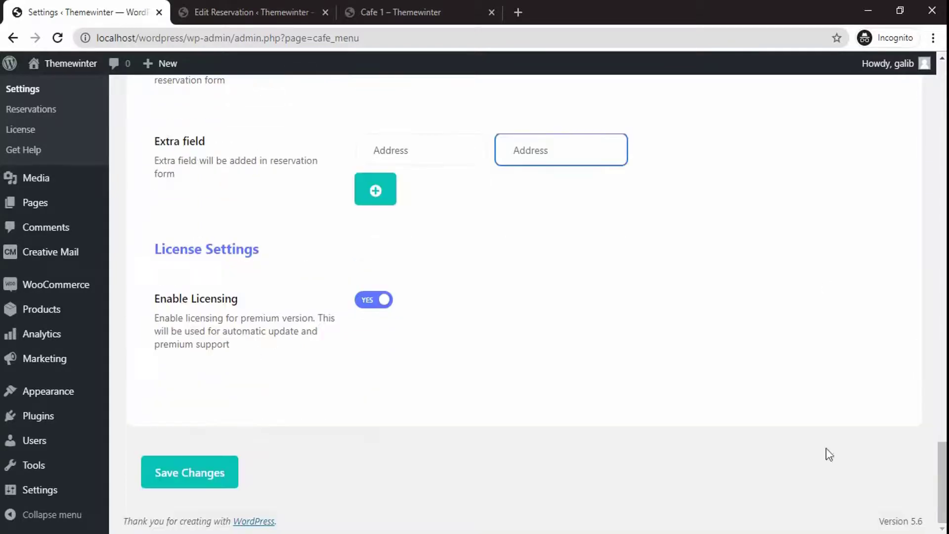
pyautogui.click(217, 477)
# Check the To time list on the Cafe 1 page's reservation form
pyautogui.click(383, 13)
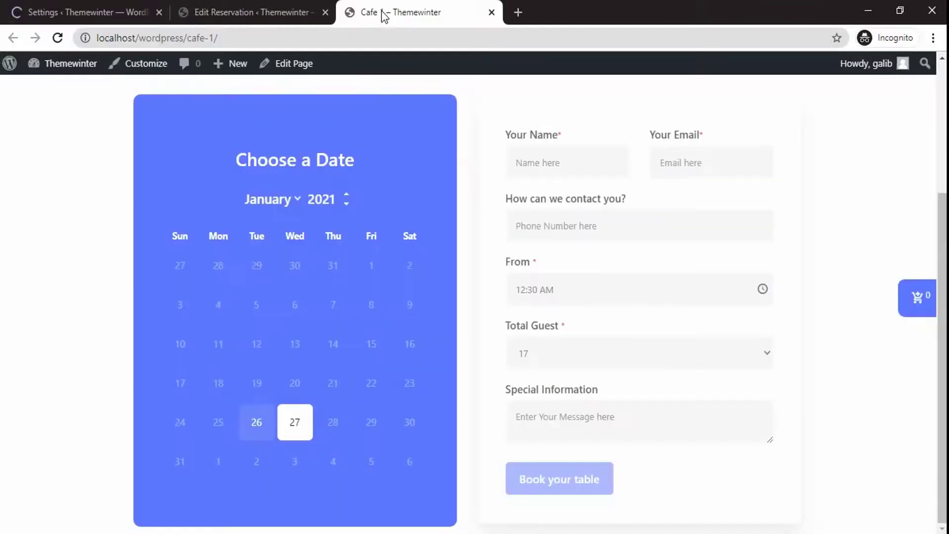
pyautogui.scroll(-6, 616, 271)
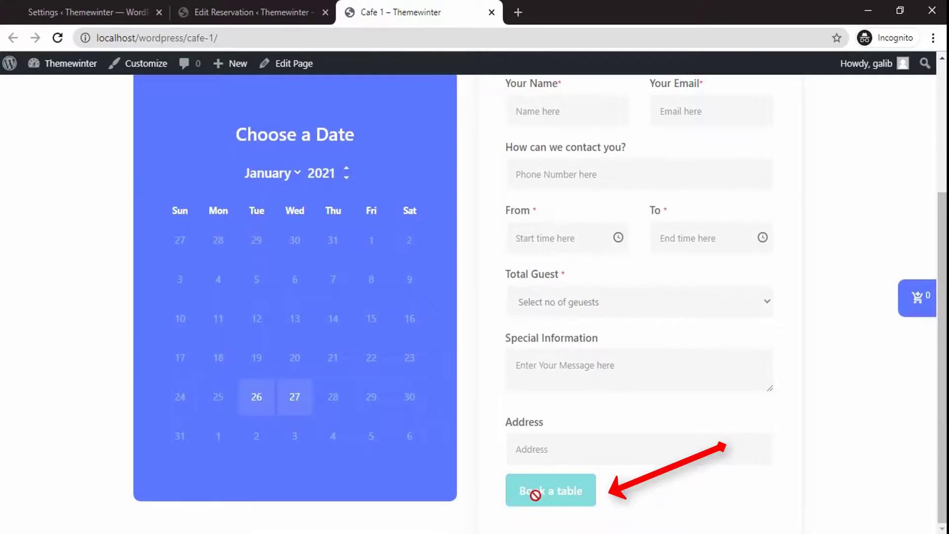
pyautogui.click(649, 216)
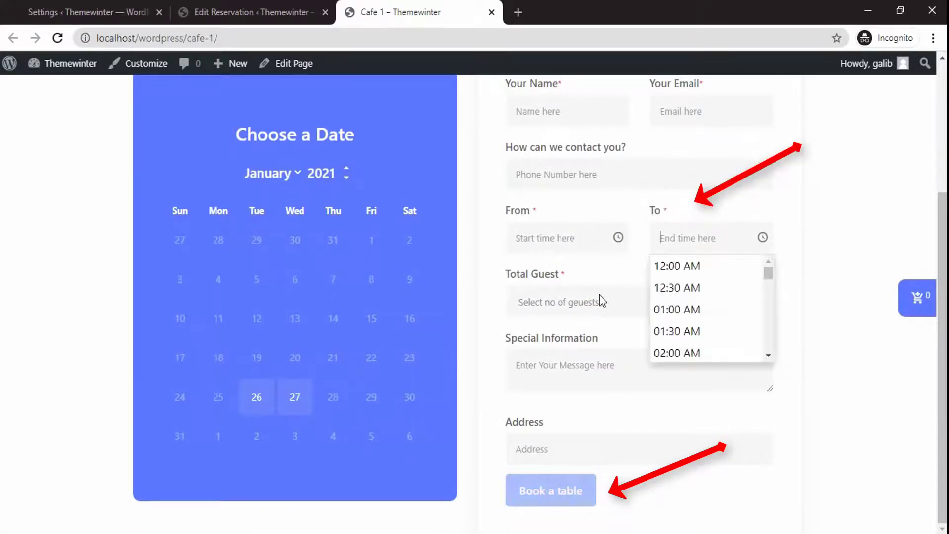
pyautogui.moveTo(506, 425); pyautogui.dragTo(547, 426)
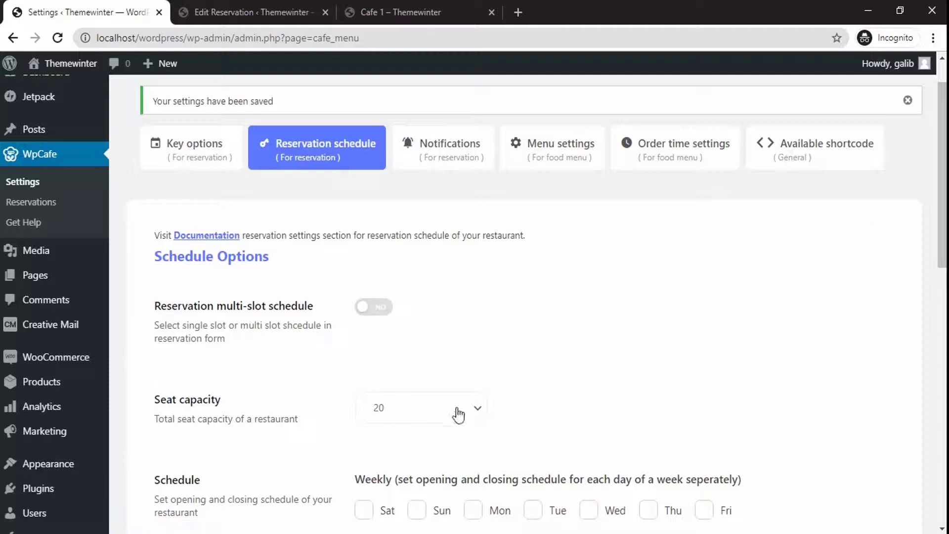
# Browse the Seat capacity options and keep the capacity at 20
pyautogui.click(475, 407)
pyautogui.scroll(-1, 479, 144)
pyautogui.moveTo(479, 144); pyautogui.dragTo(490, 370)
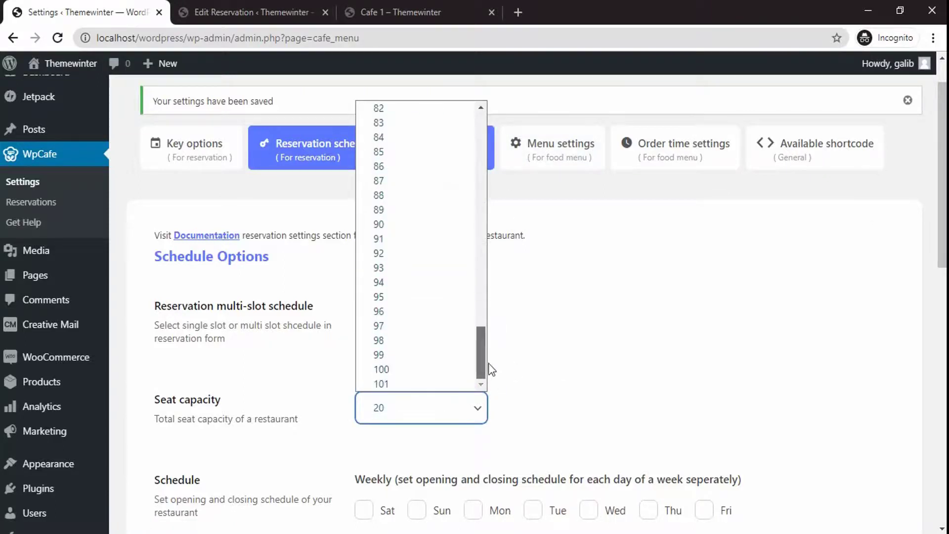
pyautogui.click(560, 375)
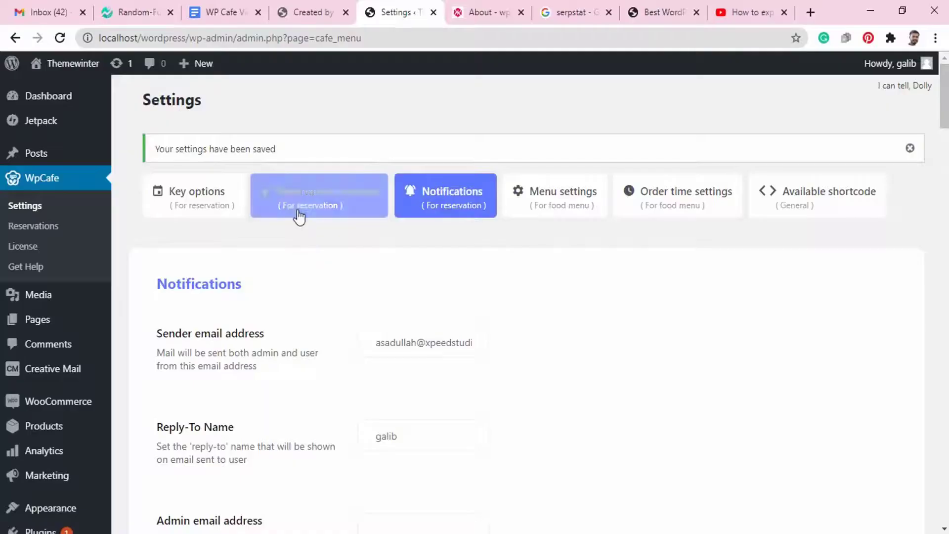
# Enable the multi-slot schedule with slot Test, 09:00 AM–12:00 PM, 20 seats
pyautogui.click(297, 214)
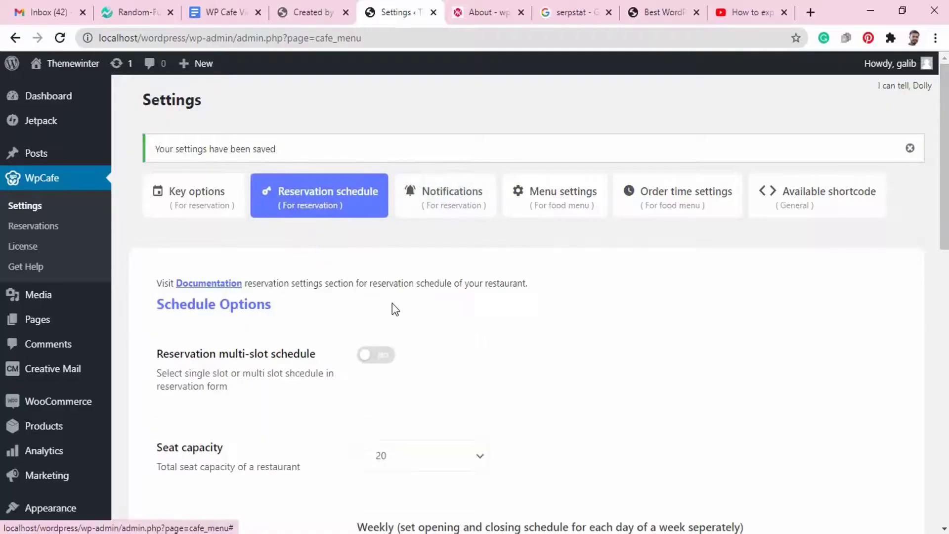
pyautogui.click(382, 360)
pyautogui.moveTo(940, 219); pyautogui.dragTo(939, 285)
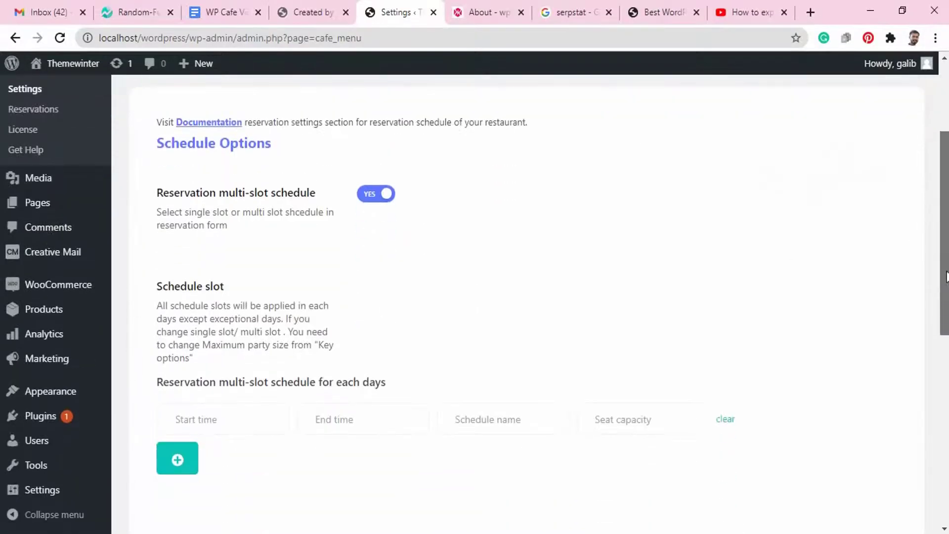
pyautogui.click(249, 411)
pyautogui.scroll(-6, 212, 385)
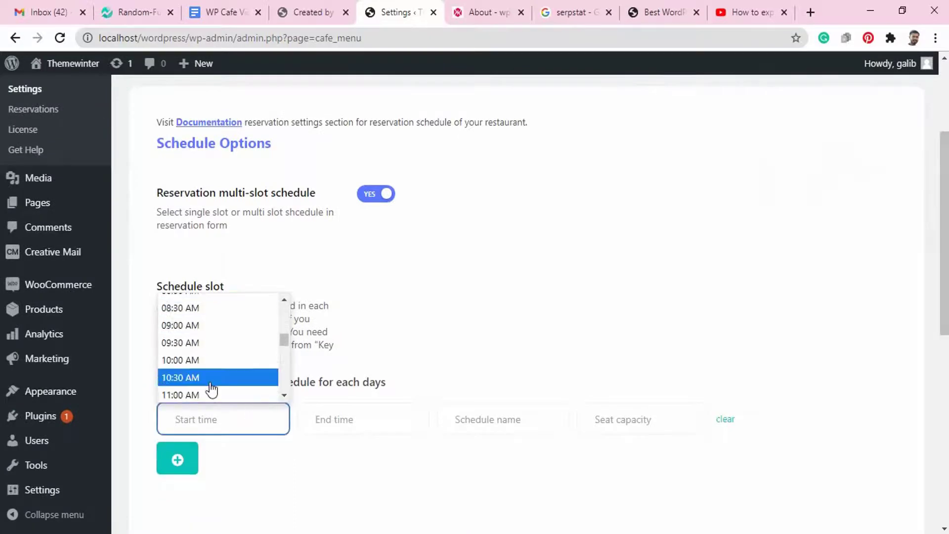
pyautogui.click(214, 325)
pyautogui.click(398, 417)
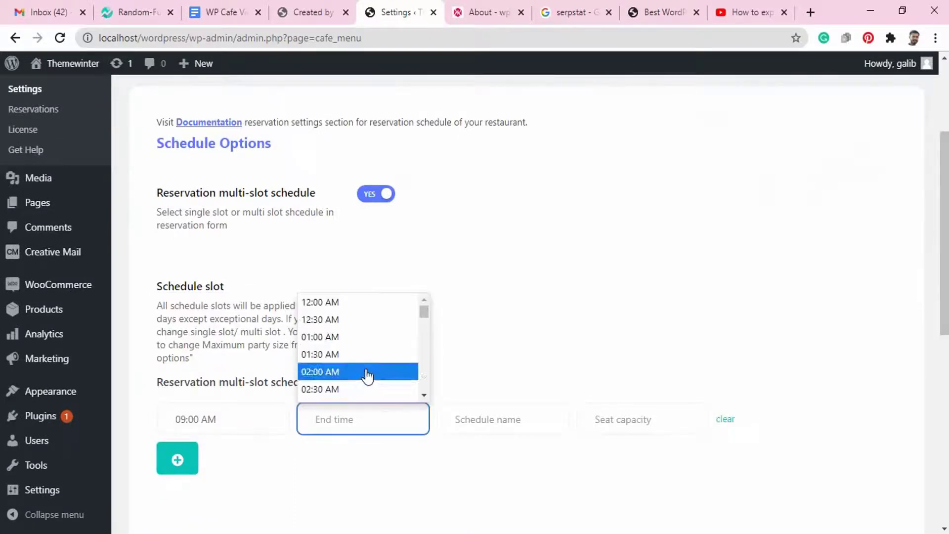
pyautogui.scroll(-7, 368, 377)
pyautogui.click(346, 357)
pyautogui.click(510, 415)
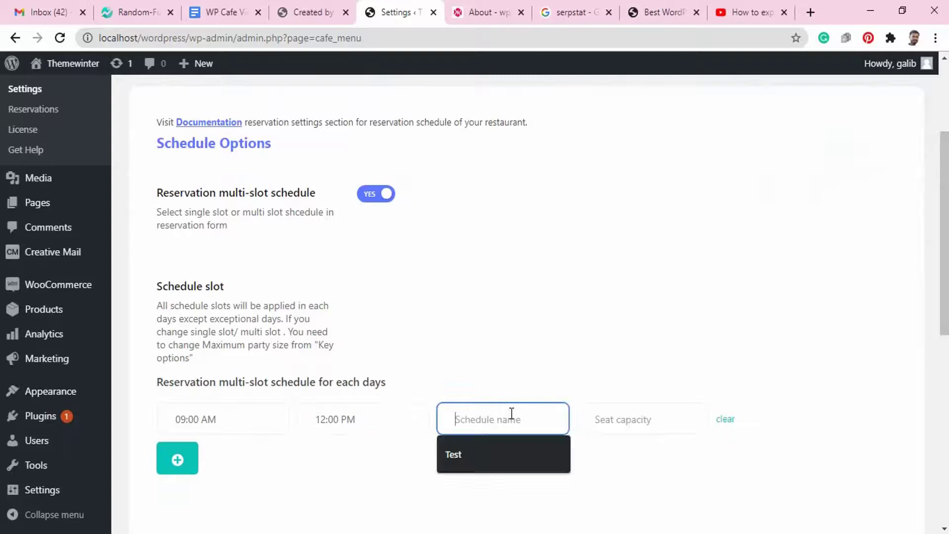
pyautogui.click(462, 452)
pyautogui.click(621, 423)
pyautogui.click(615, 451)
# Add a second slot running from 12:00 PM to 09:00 PM
pyautogui.scroll(-9, 495, 345)
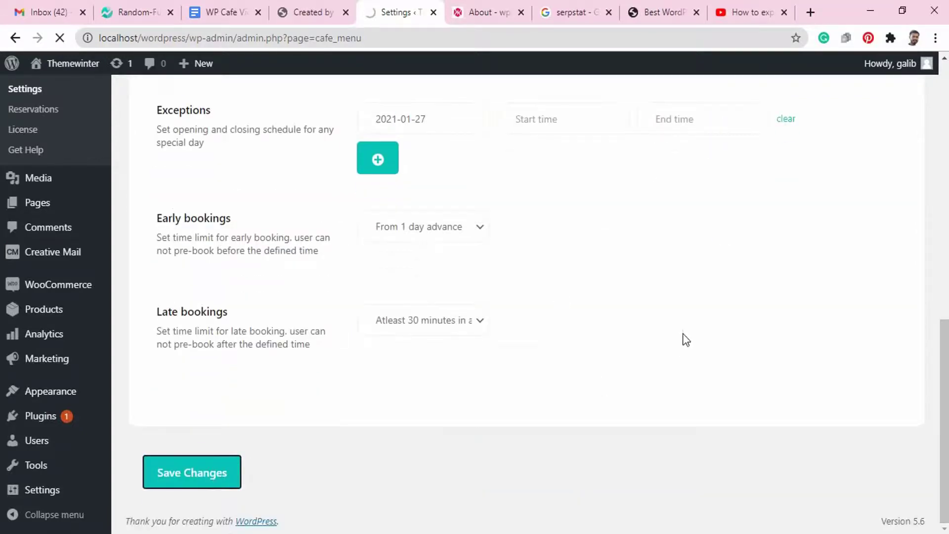
pyautogui.scroll(-8, 541, 310)
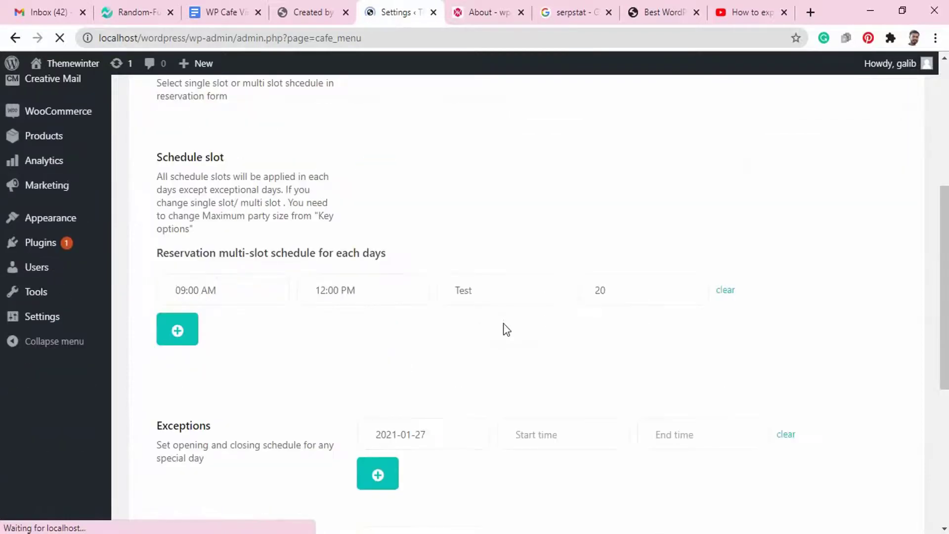
pyautogui.click(177, 184)
pyautogui.click(267, 182)
pyautogui.scroll(-3, 223, 271)
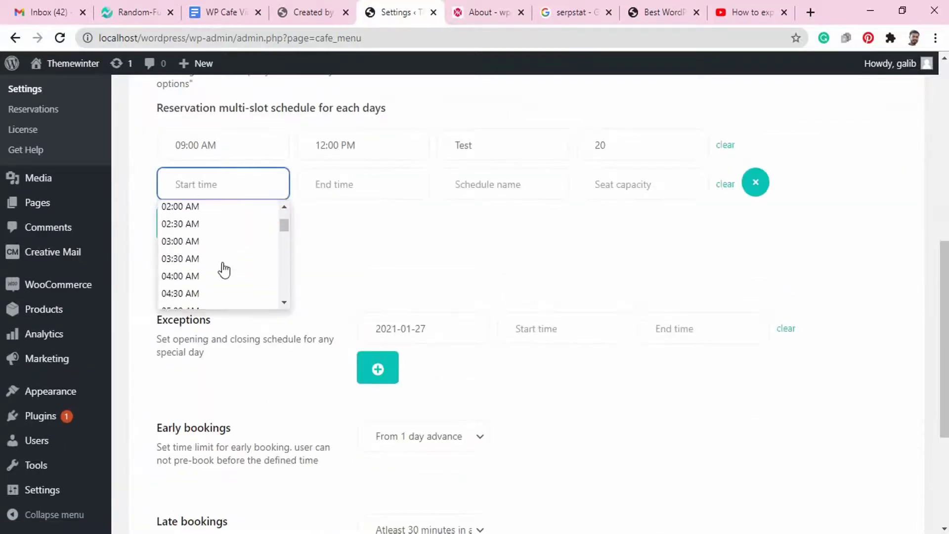
pyautogui.scroll(-5, 223, 278)
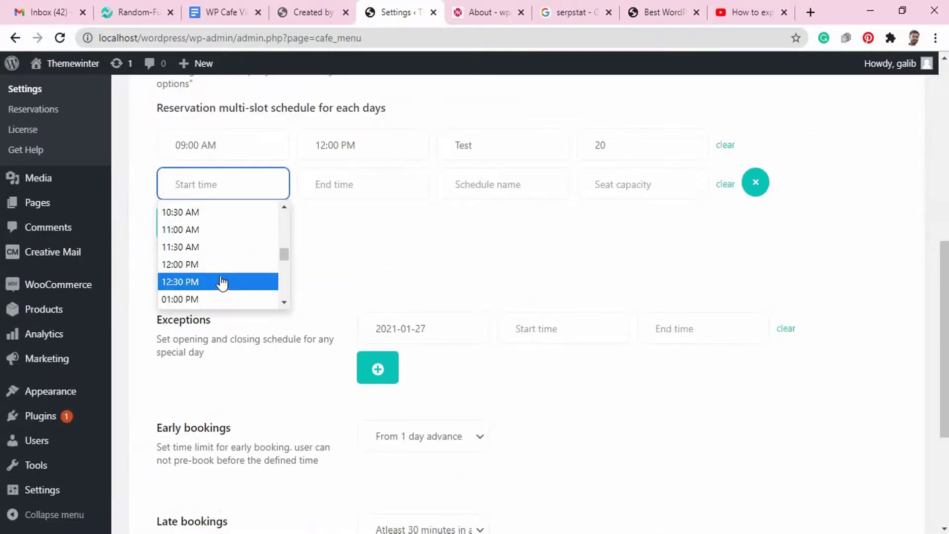
pyautogui.click(223, 262)
pyautogui.click(377, 185)
pyautogui.scroll(-13, 370, 275)
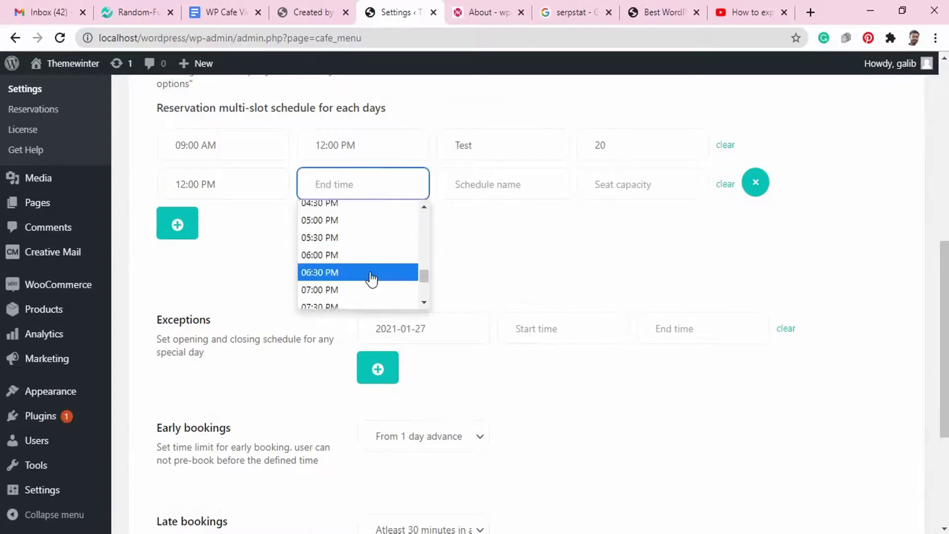
pyautogui.click(355, 287)
# Name the second slot Test 2 with 25 seats and save the schedule
pyautogui.click(478, 195)
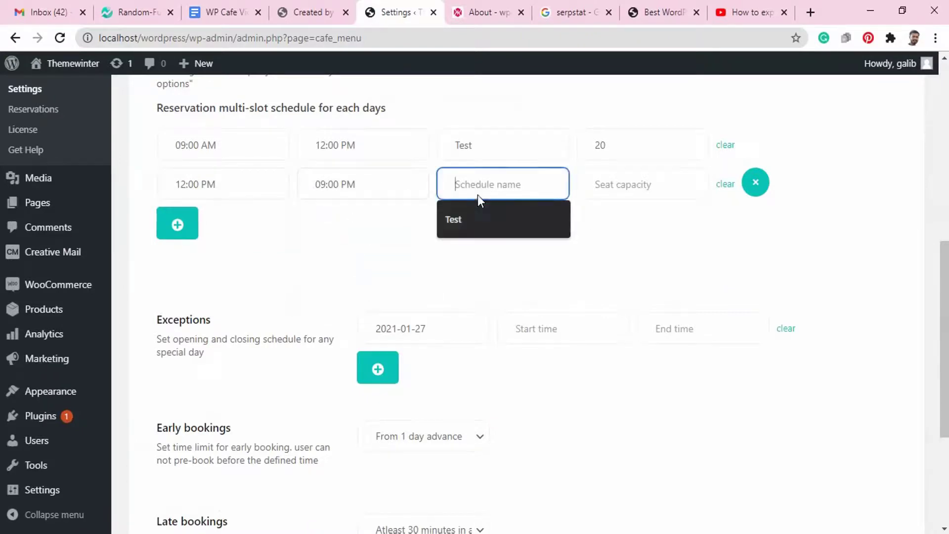
pyautogui.press('Down')
pyautogui.press('Return')
pyautogui.write('2')
pyautogui.click(604, 185)
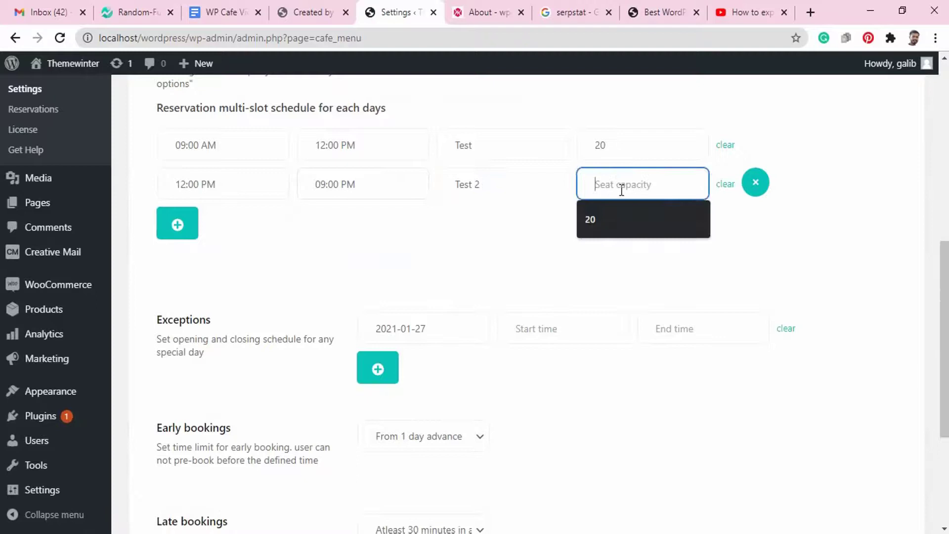
pyautogui.press('Down')
pyautogui.press('Return')
pyautogui.write('5')
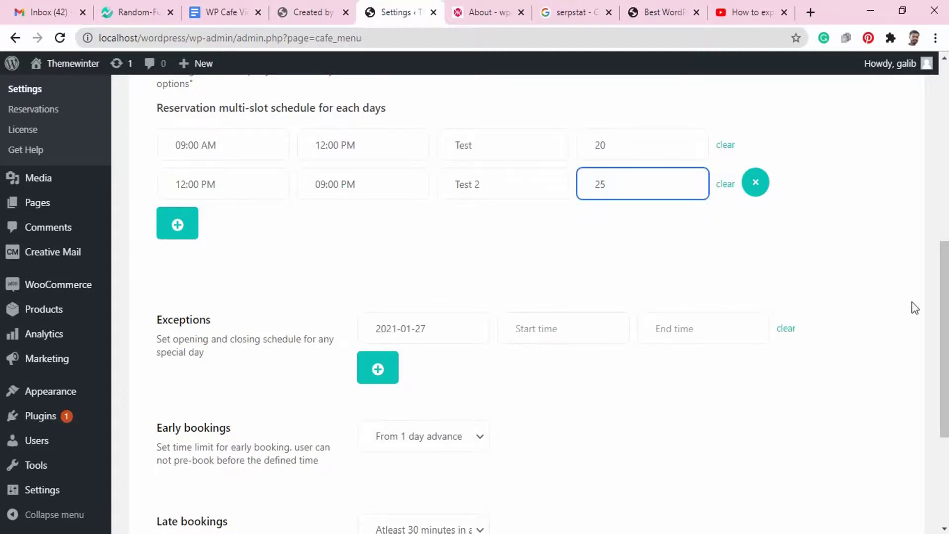
pyautogui.moveTo(943, 341); pyautogui.dragTo(943, 426)
pyautogui.click(204, 472)
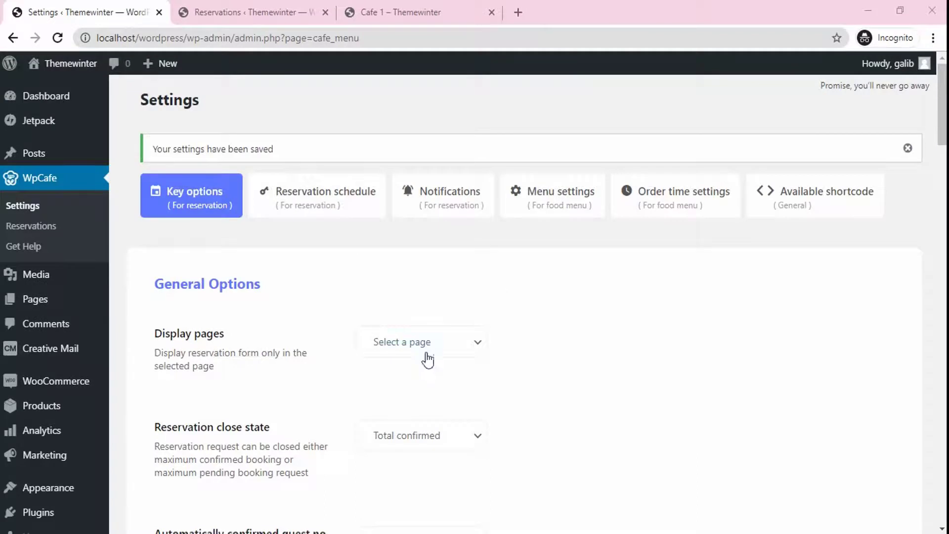
# Review the reservation close state and schedule settings without changing them
pyautogui.click(429, 443)
pyautogui.click(429, 443)
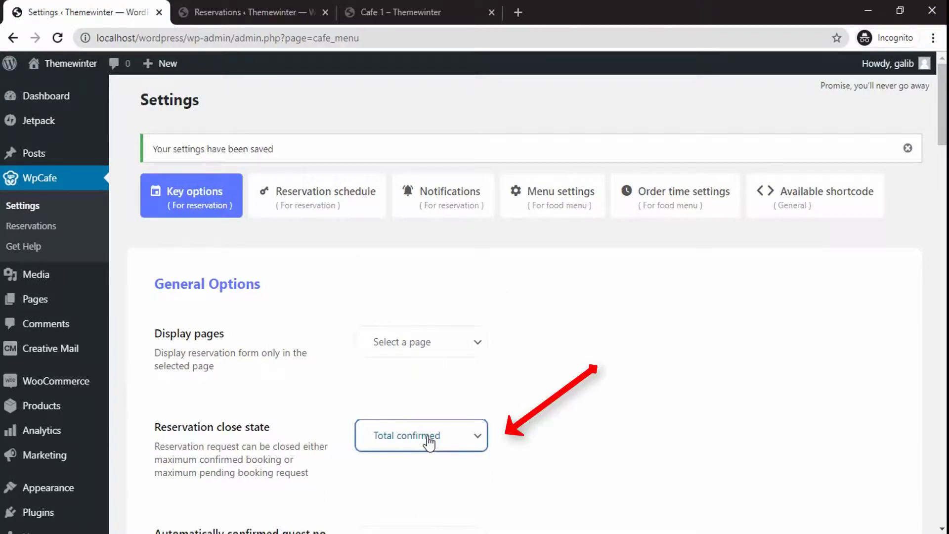
pyautogui.click(328, 195)
# On the Cafe 1 page, pick a booking date and set the time from 01:00 AM to 02:00 AM
pyautogui.hotkey('ctrl', '3')
pyautogui.click(292, 437)
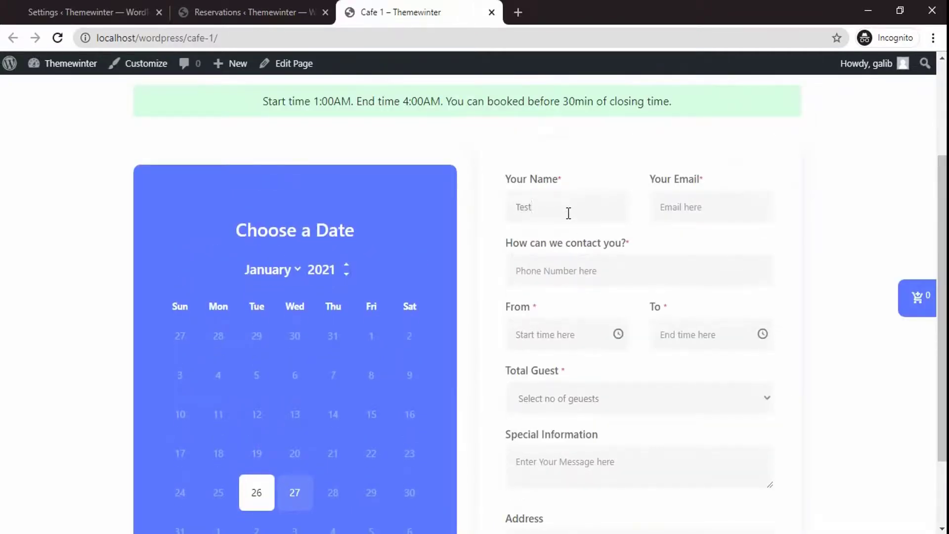
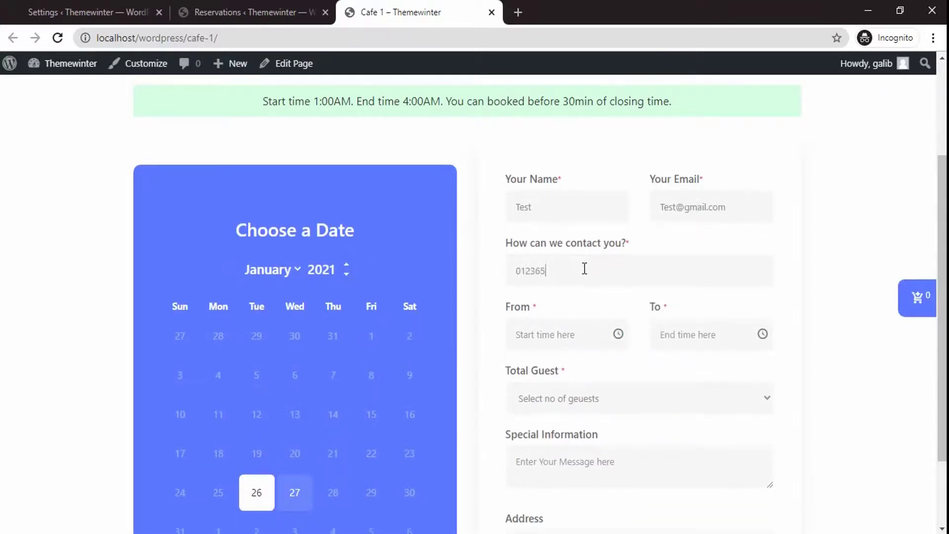
pyautogui.click(555, 334)
pyautogui.click(533, 360)
pyautogui.click(701, 335)
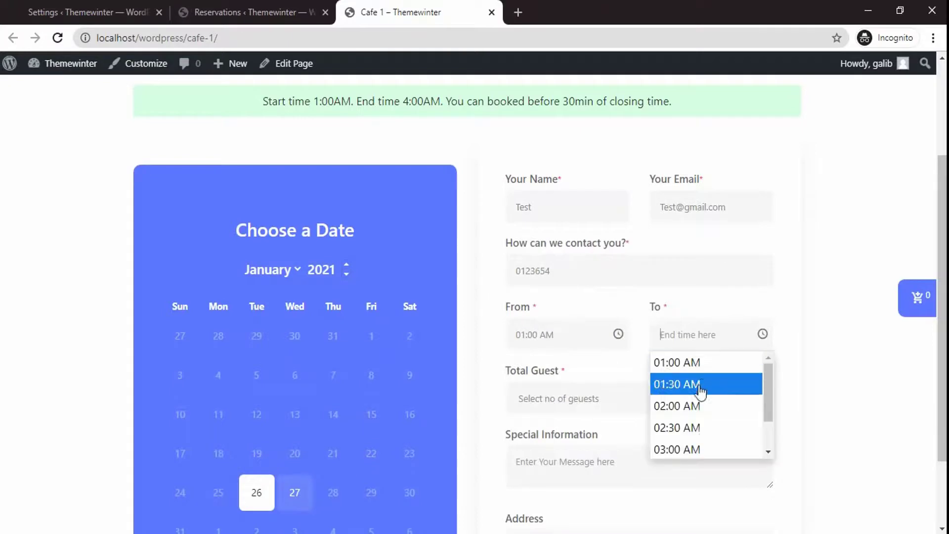
pyautogui.click(702, 405)
# Set Total Guest to 20 and submit the table booking
pyautogui.scroll(-1, 704, 406)
pyautogui.scroll(-1, 704, 407)
pyautogui.click(606, 303)
pyautogui.click(587, 279)
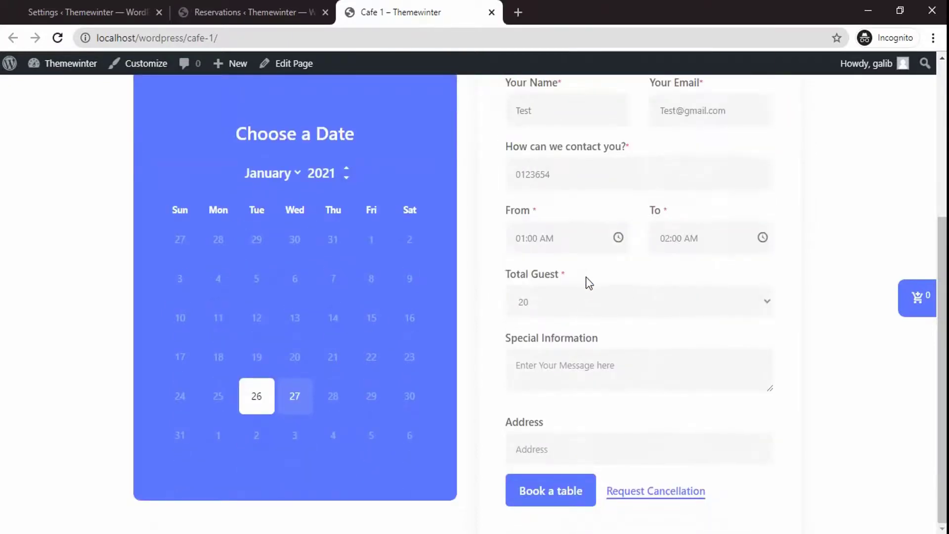
pyautogui.click(567, 492)
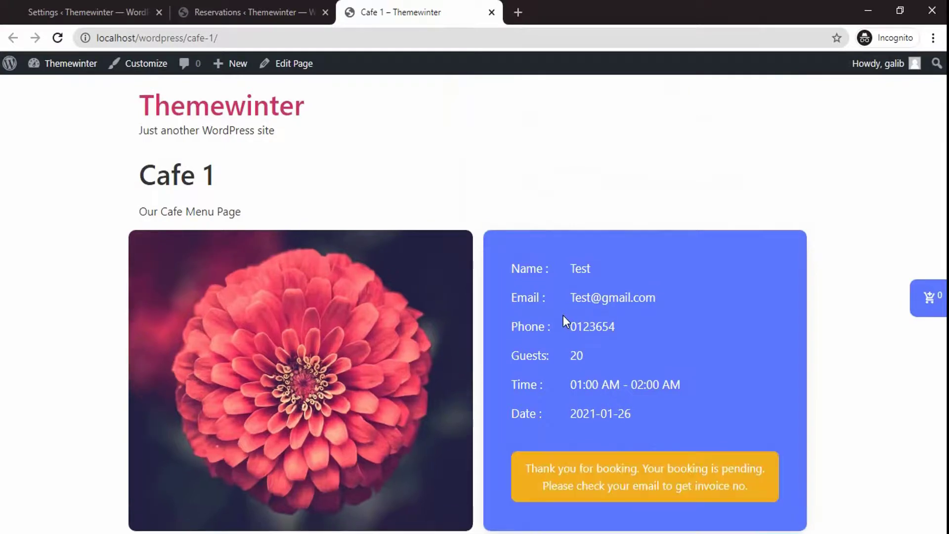
# Reload Cafe 1, select 26 January and check the opening-hours notice
pyautogui.click(57, 37)
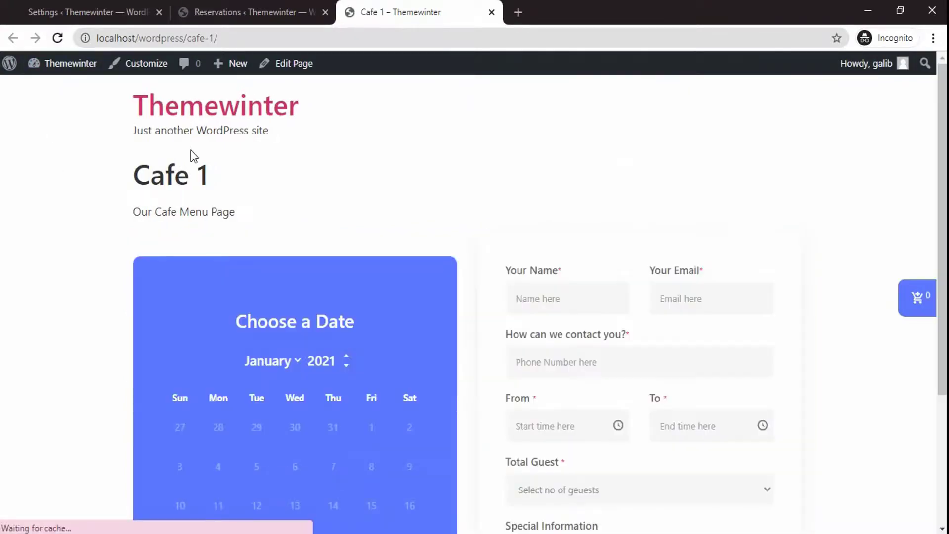
pyautogui.scroll(-4, 194, 173)
pyautogui.click(256, 396)
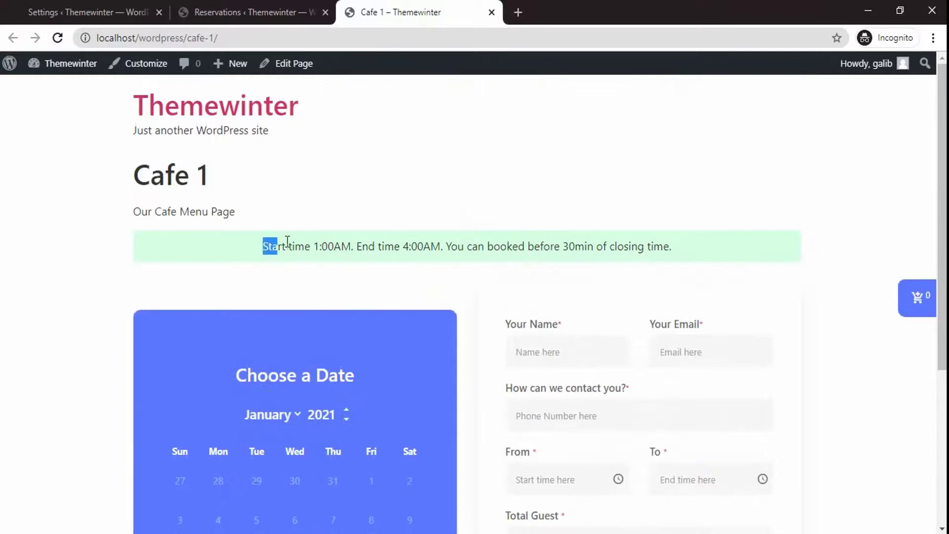
pyautogui.moveTo(287, 241); pyautogui.dragTo(616, 239)
pyautogui.click(345, 157)
# Change reservation 39's status to Confirmed and update it
pyautogui.click(247, 12)
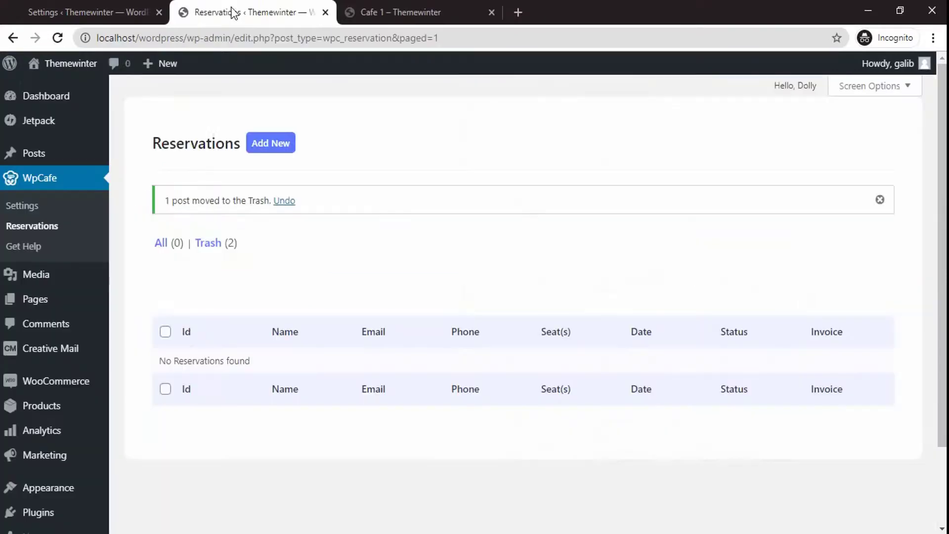
pyautogui.click(58, 38)
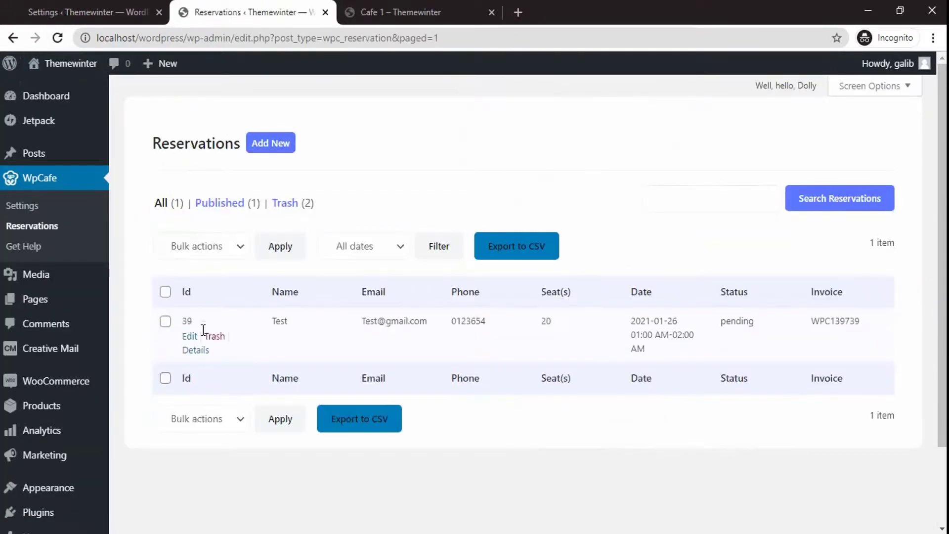
pyautogui.click(190, 336)
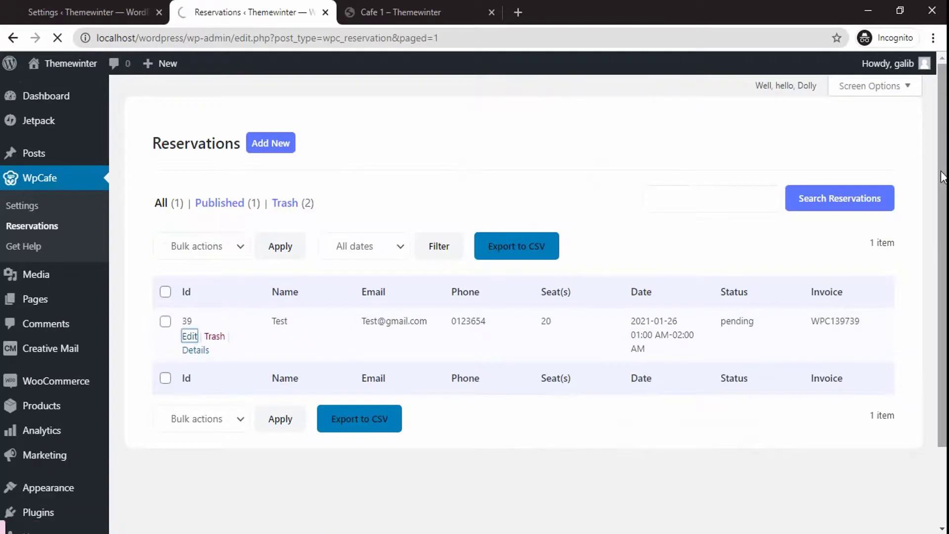
pyautogui.scroll(-5, 524, 304)
pyautogui.scroll(-6, 524, 304)
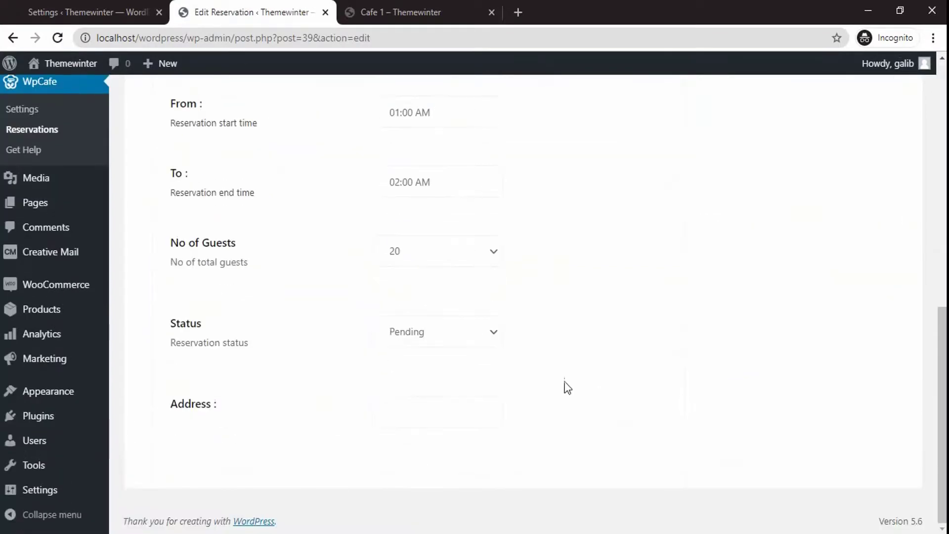
pyautogui.click(442, 332)
pyautogui.click(439, 366)
pyautogui.scroll(11, 524, 304)
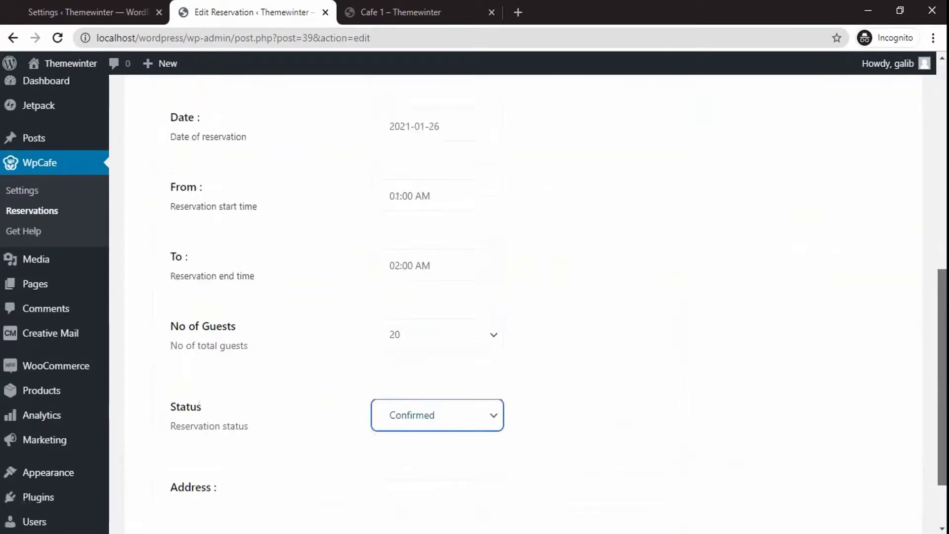
pyautogui.click(862, 348)
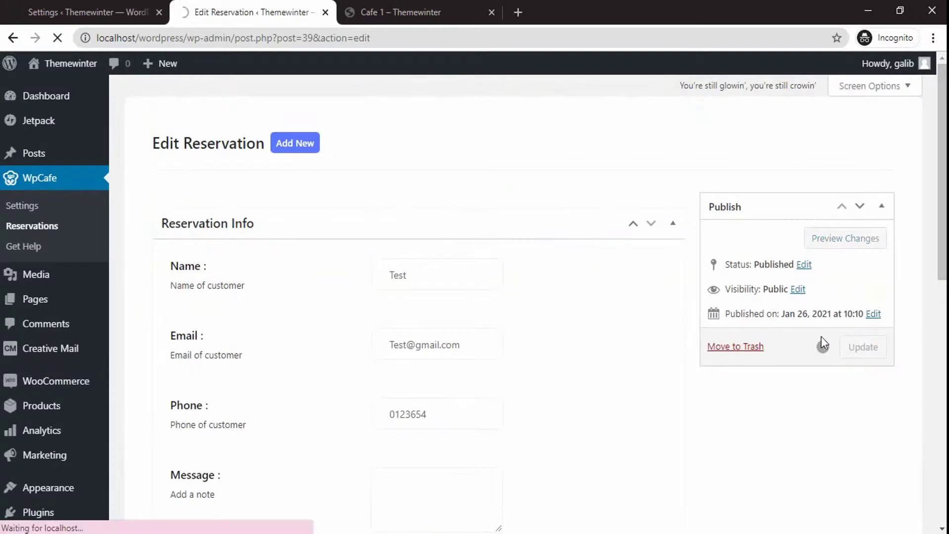
# Reload Cafe 1 and check the notice that all seats are booked and reservations closed
pyautogui.click(395, 12)
pyautogui.click(58, 37)
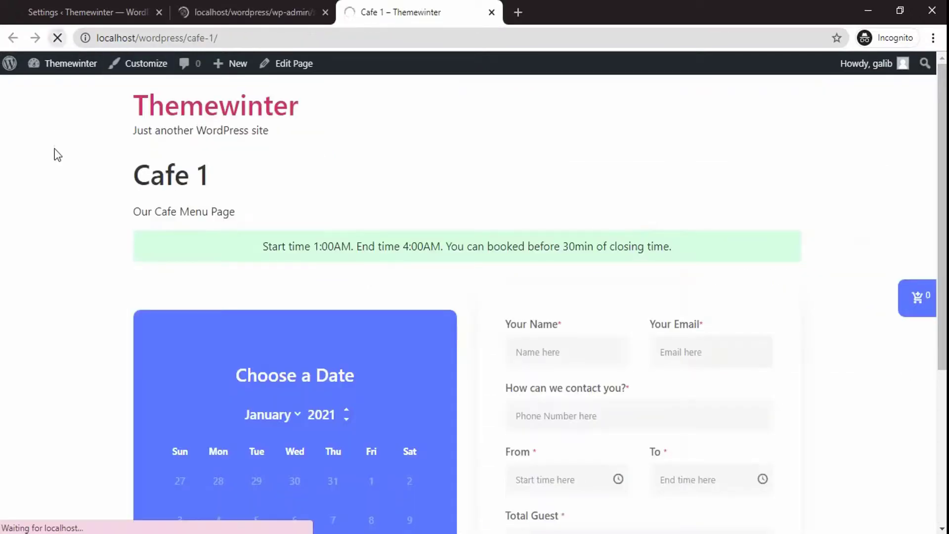
pyautogui.scroll(-3, 80, 223)
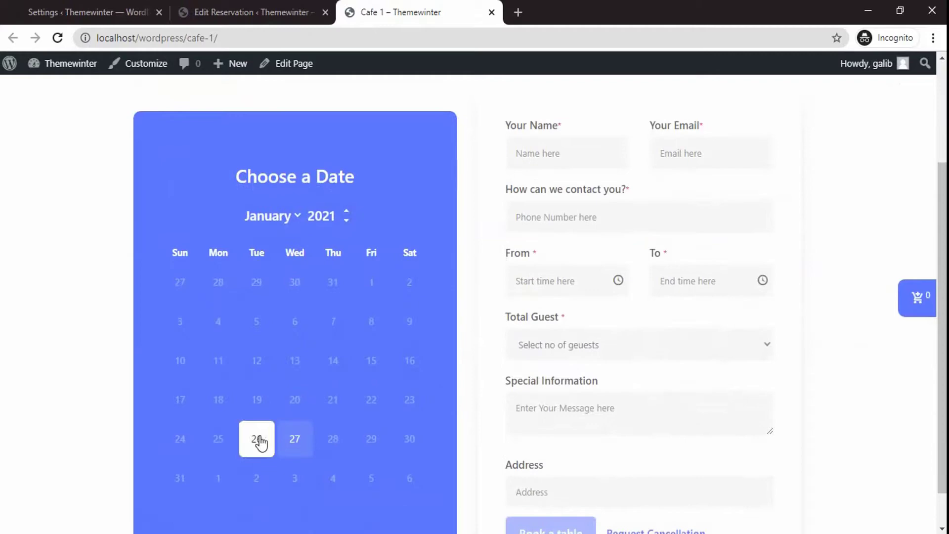
pyautogui.scroll(4, 260, 442)
pyautogui.moveTo(272, 257); pyautogui.dragTo(697, 251)
pyautogui.click(693, 249)
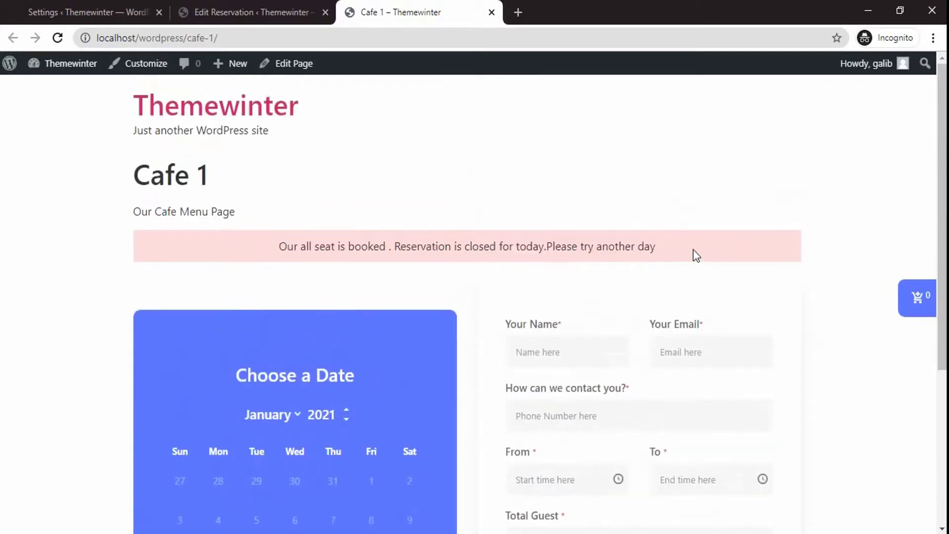
pyautogui.click(91, 15)
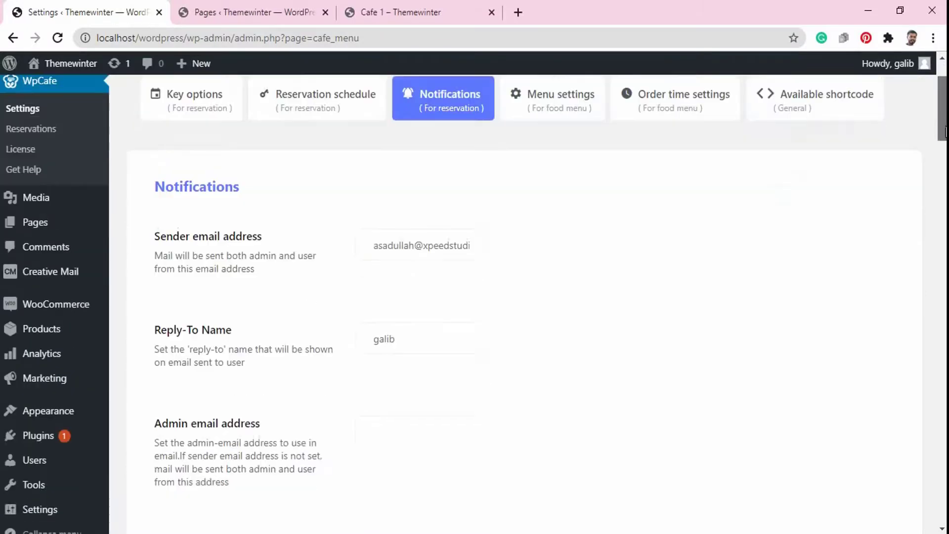
# Switch admin and user notifications to YES for new, confirmed and cancelled booking requests
pyautogui.scroll(-6, 538, 304)
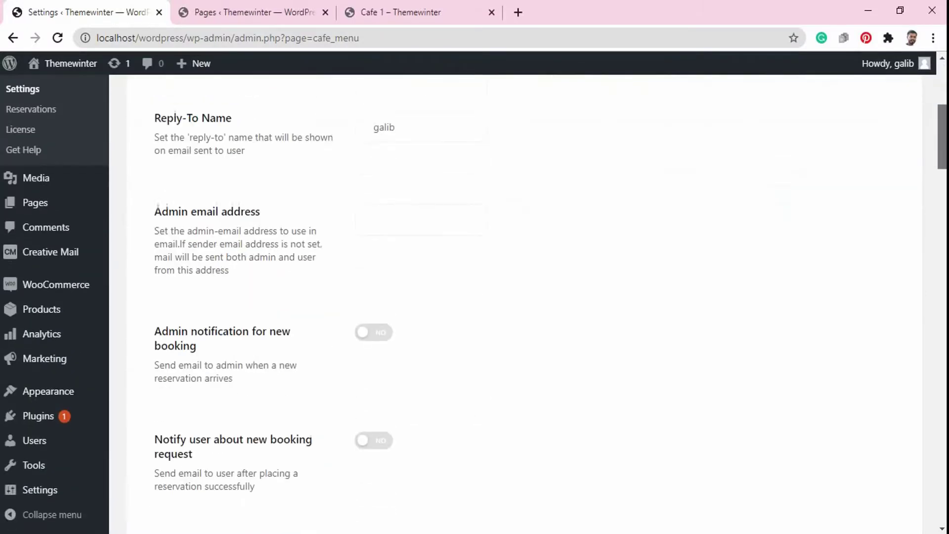
pyautogui.scroll(-1, 538, 305)
pyautogui.click(272, 133)
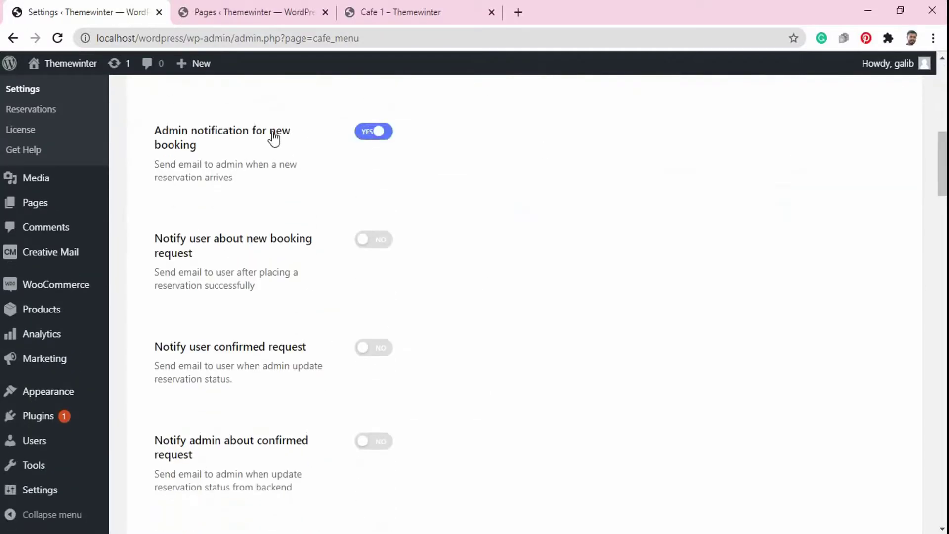
pyautogui.click(297, 245)
pyautogui.click(292, 352)
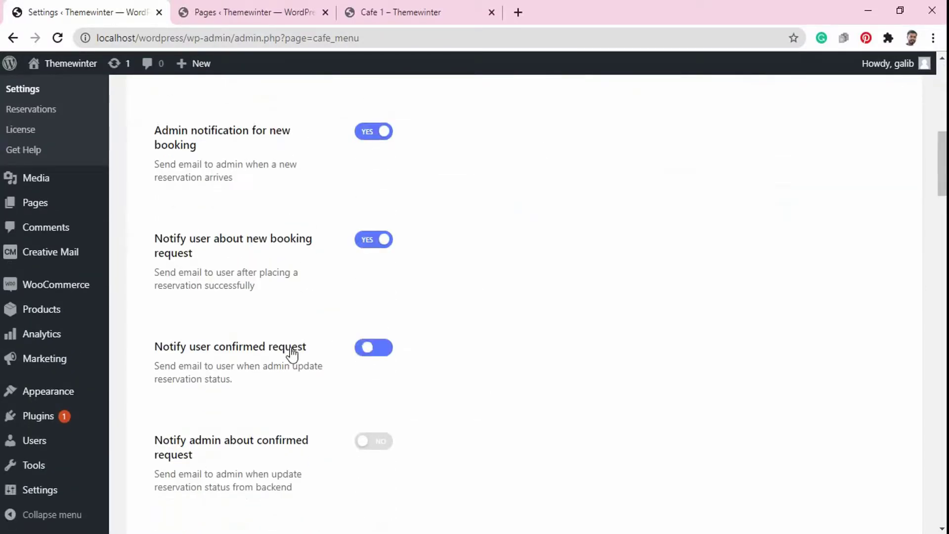
pyautogui.click(297, 451)
pyautogui.scroll(-8, 333, 151)
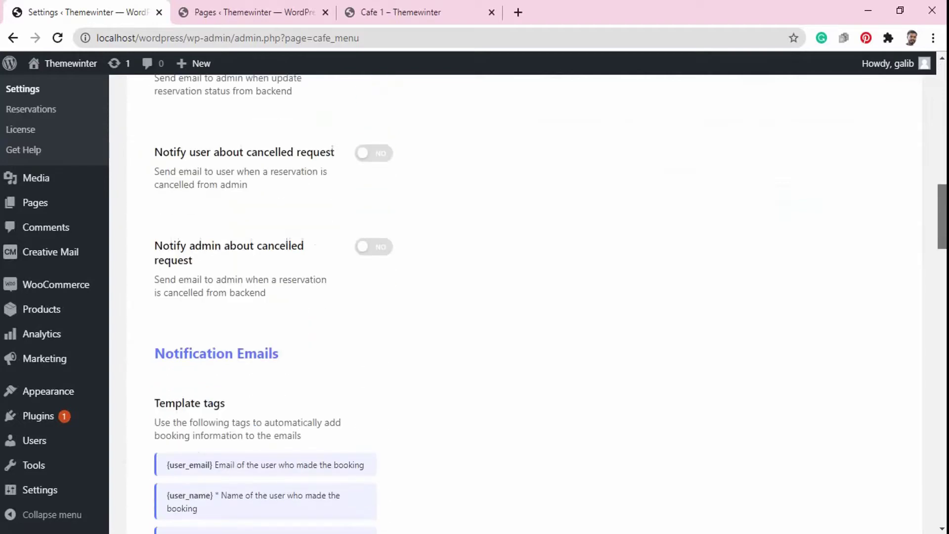
pyautogui.click(314, 137)
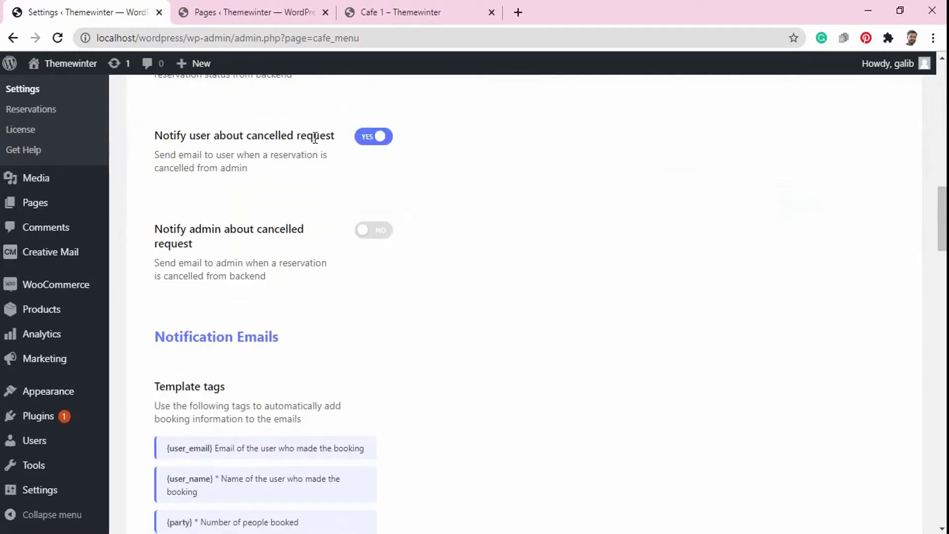
pyautogui.click(289, 235)
pyautogui.scroll(-10, 289, 236)
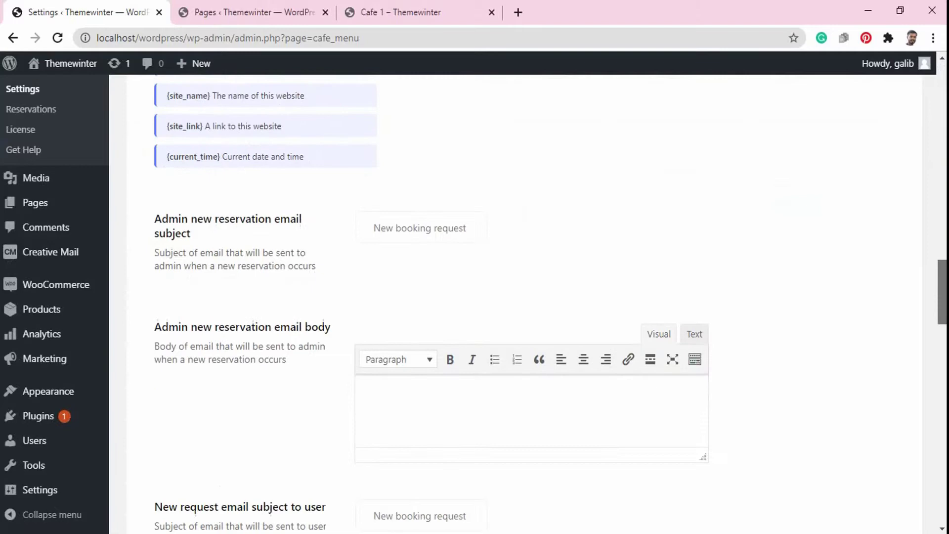
pyautogui.scroll(-2, 755, 238)
pyautogui.click(185, 139)
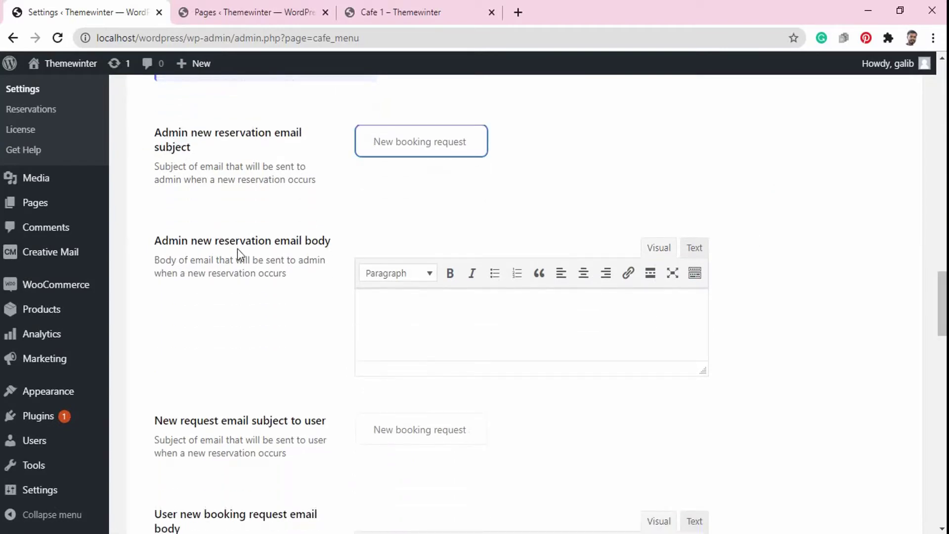
pyautogui.click(242, 249)
pyautogui.scroll(-6, 299, 159)
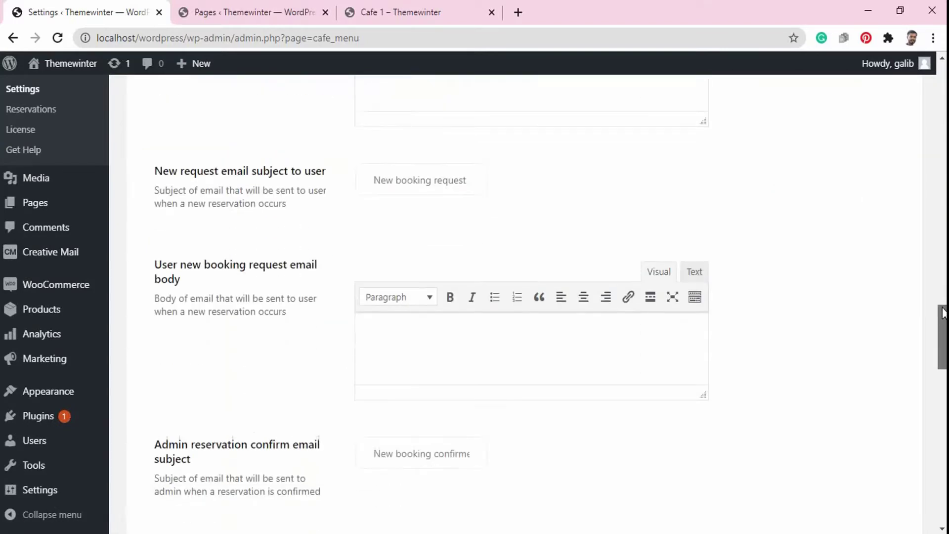
pyautogui.click(276, 112)
pyautogui.click(286, 202)
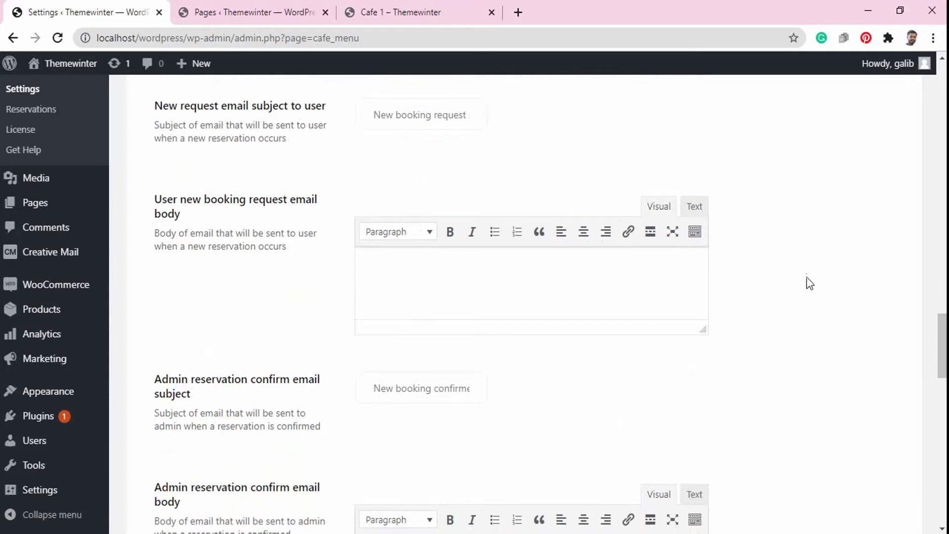
pyautogui.moveTo(939, 335); pyautogui.dragTo(939, 372)
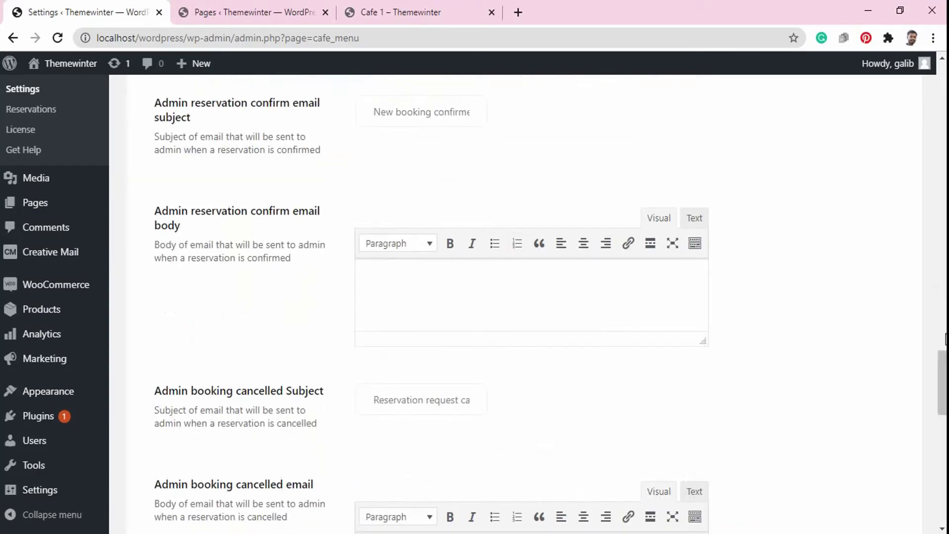
pyautogui.moveTo(941, 356); pyautogui.dragTo(944, 457)
pyautogui.click(301, 111)
pyautogui.click(302, 203)
pyautogui.click(280, 122)
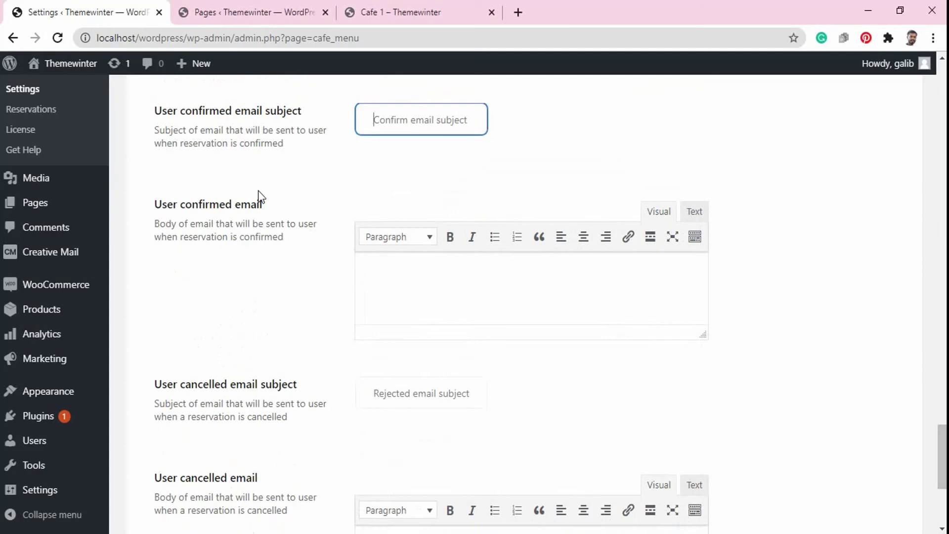
pyautogui.click(247, 213)
pyautogui.click(282, 392)
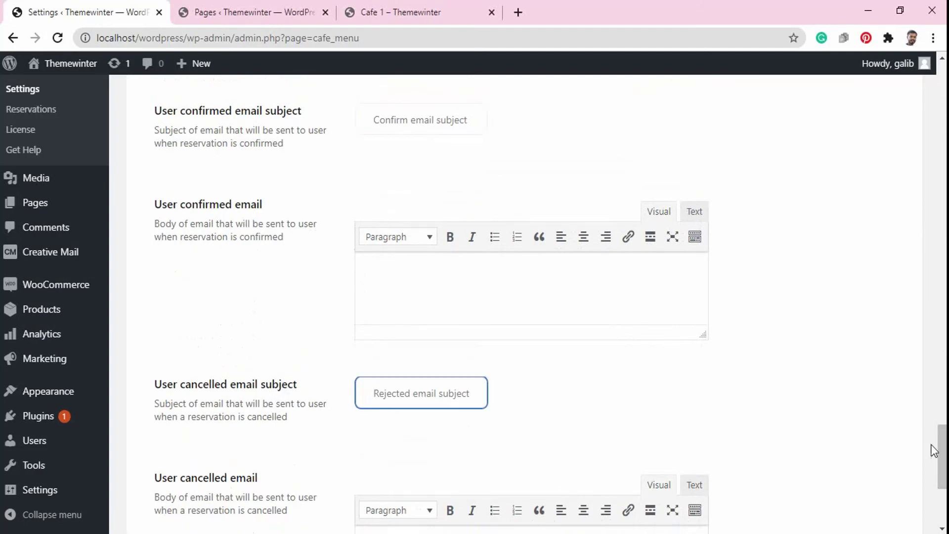